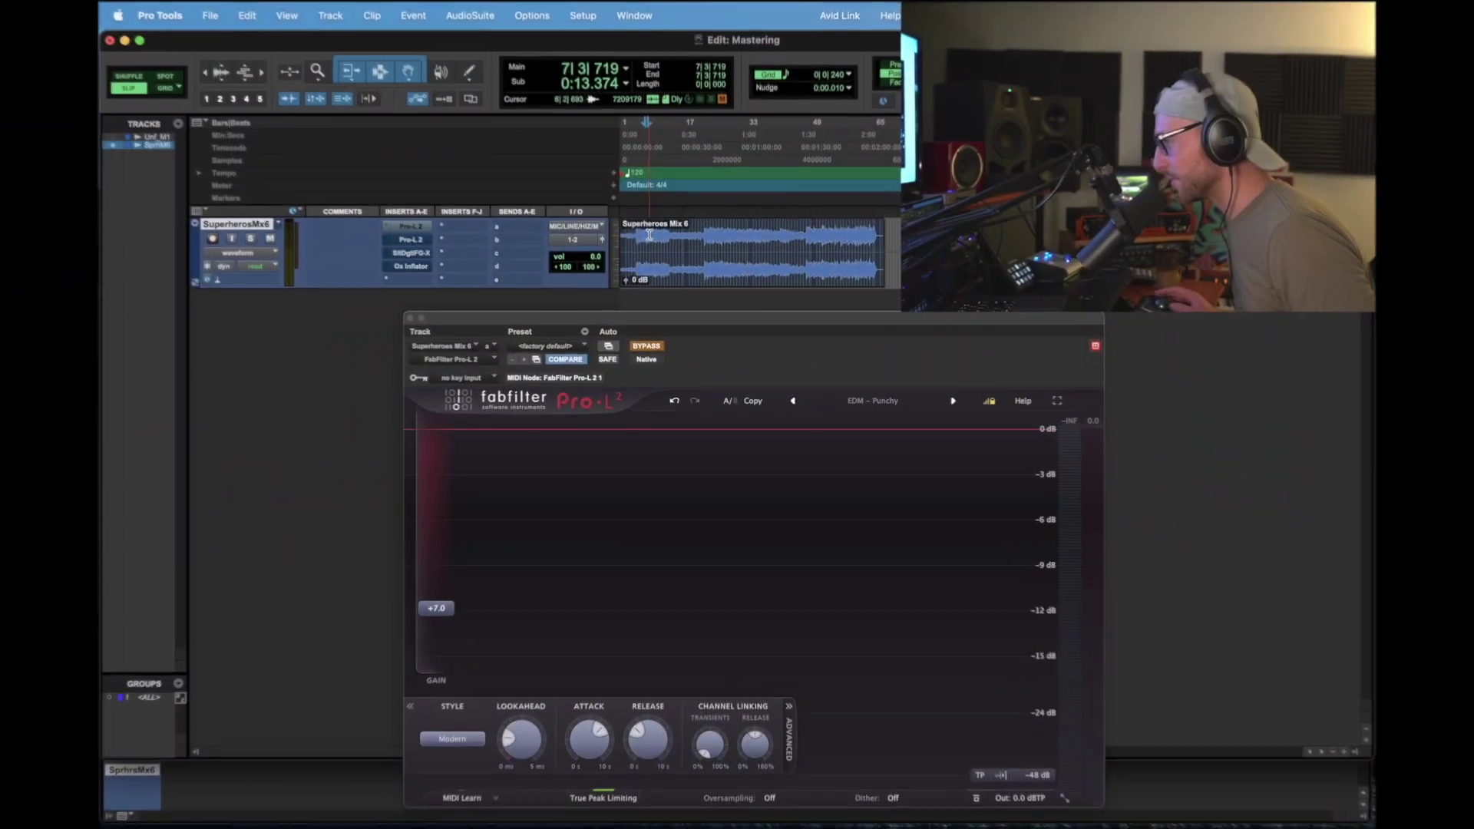
Step: Select a range in the Superheroes mix clip, zoom in, and audition it from bar 5
drag(636, 234, 741, 238)
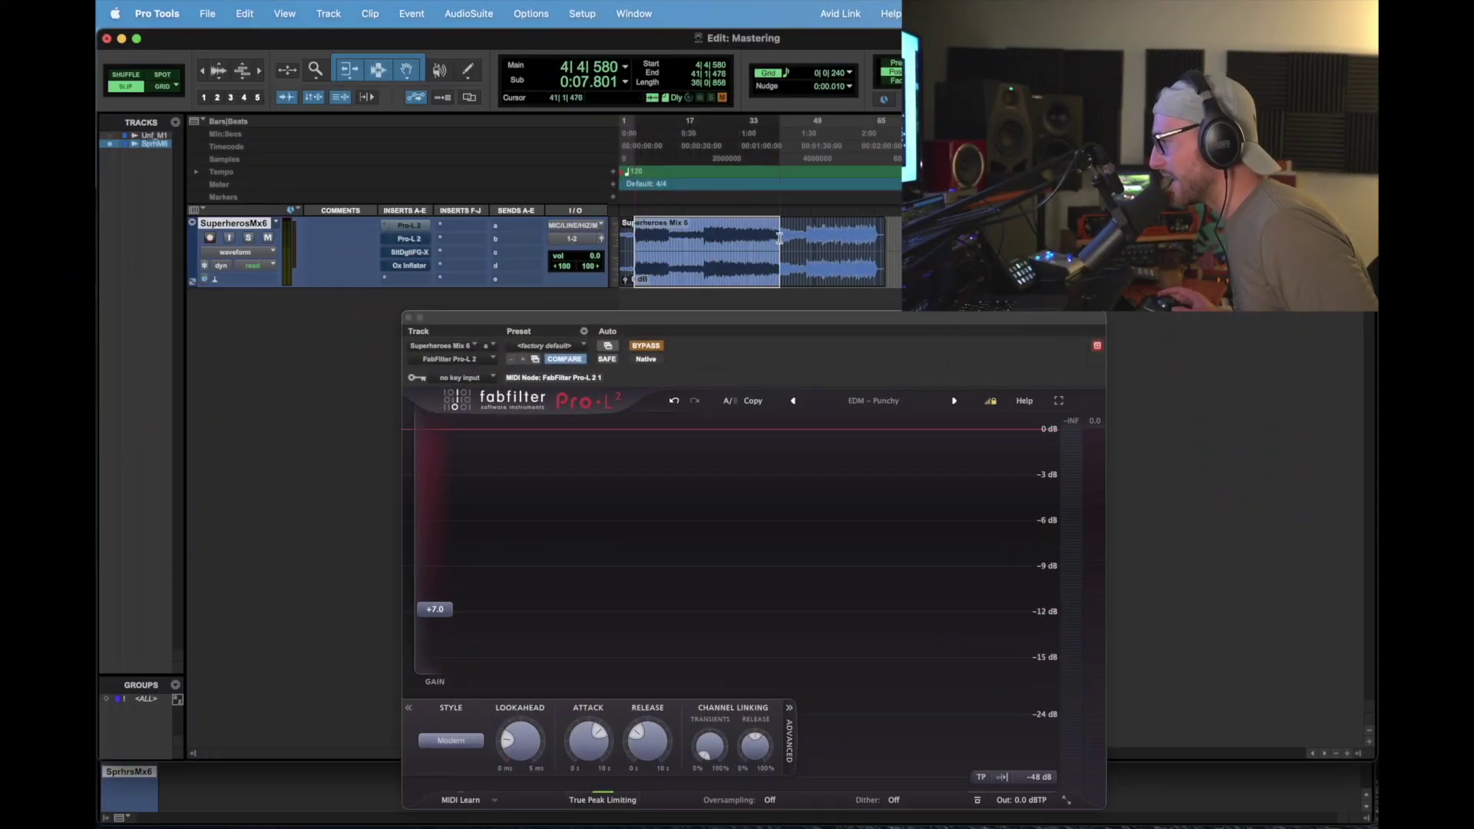
key(super+bracketright)
key(super+bracketright)
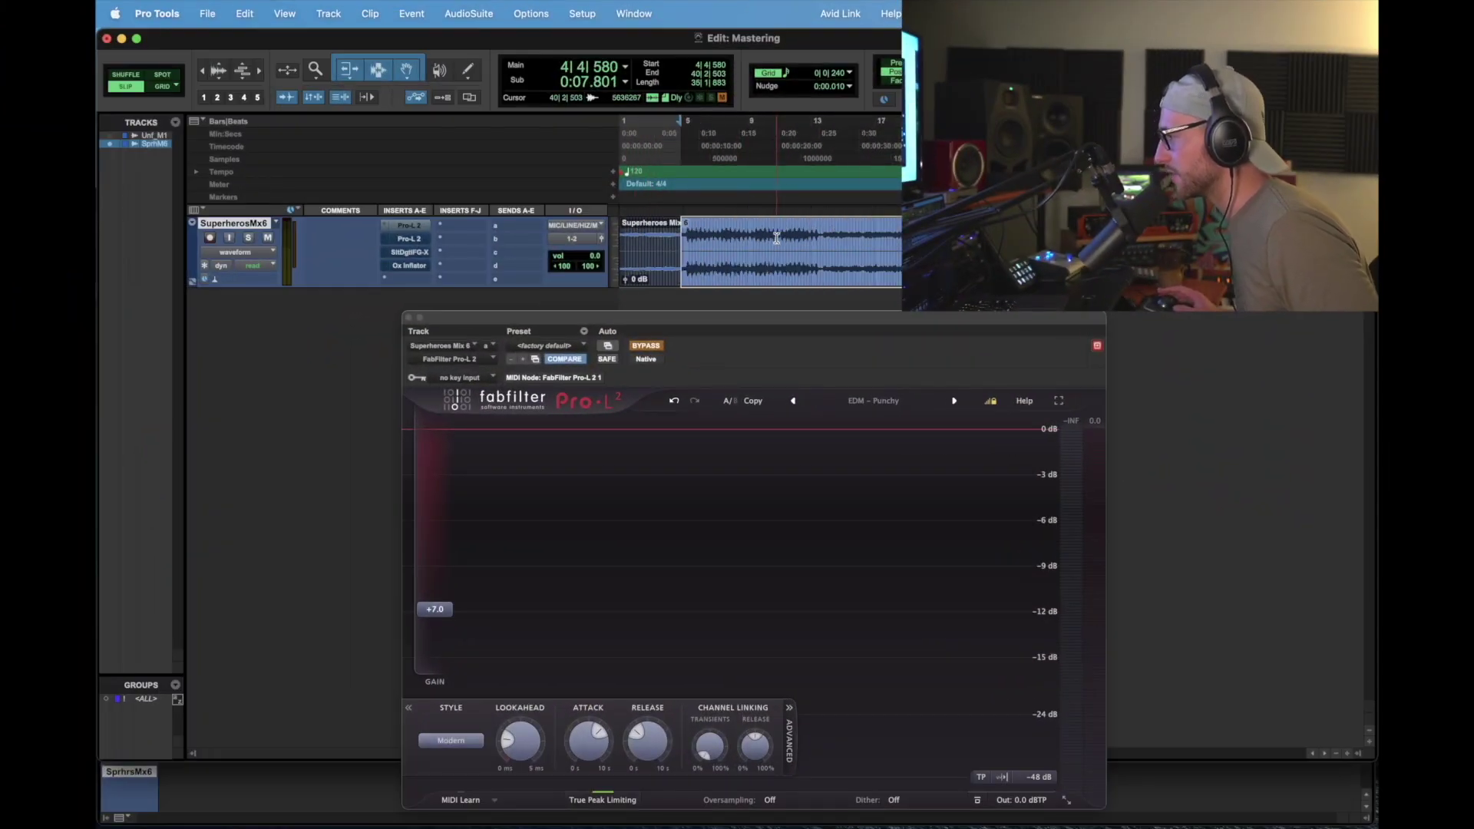
shift+click(686, 243)
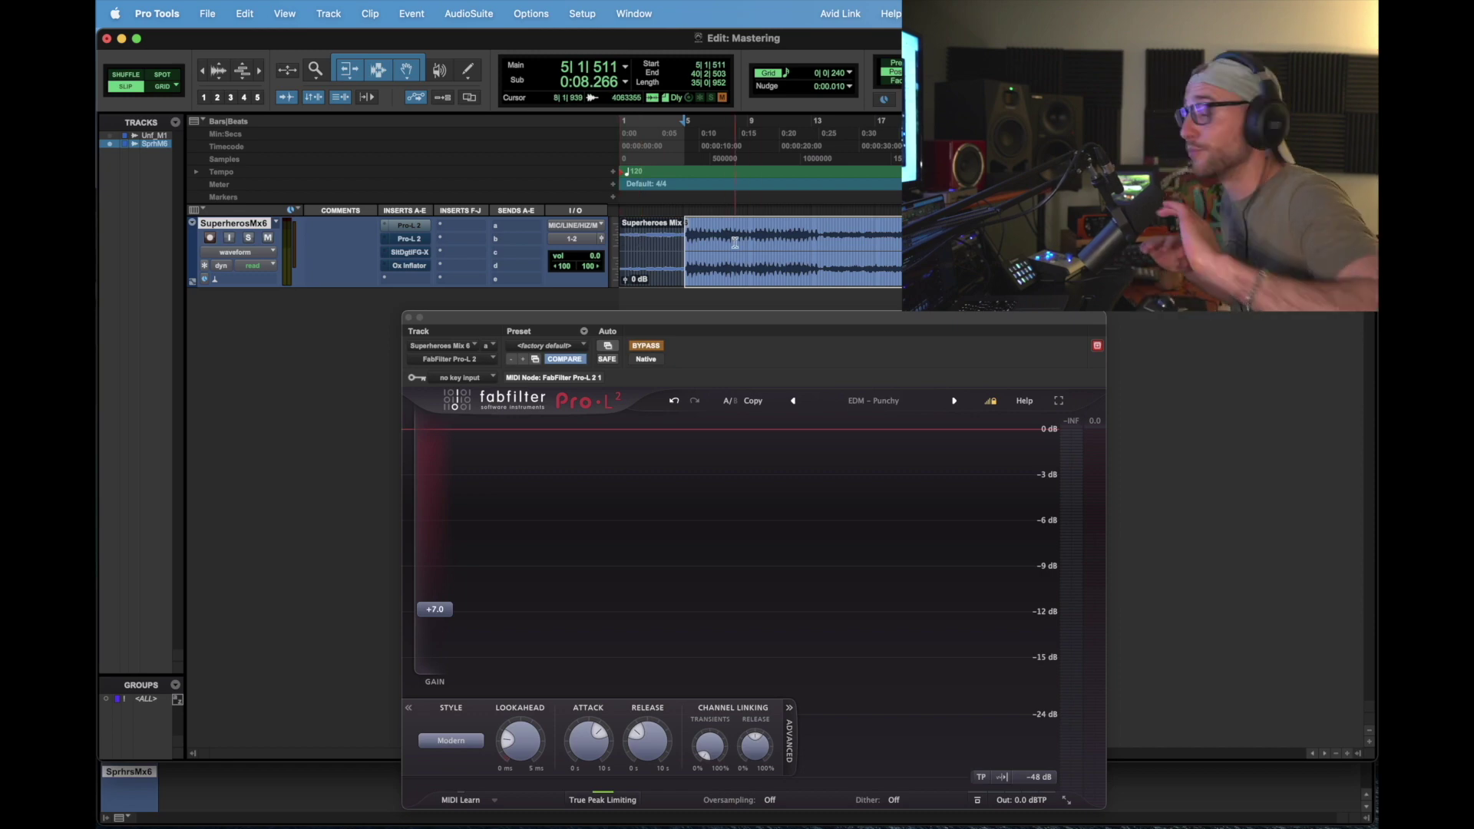
key(space)
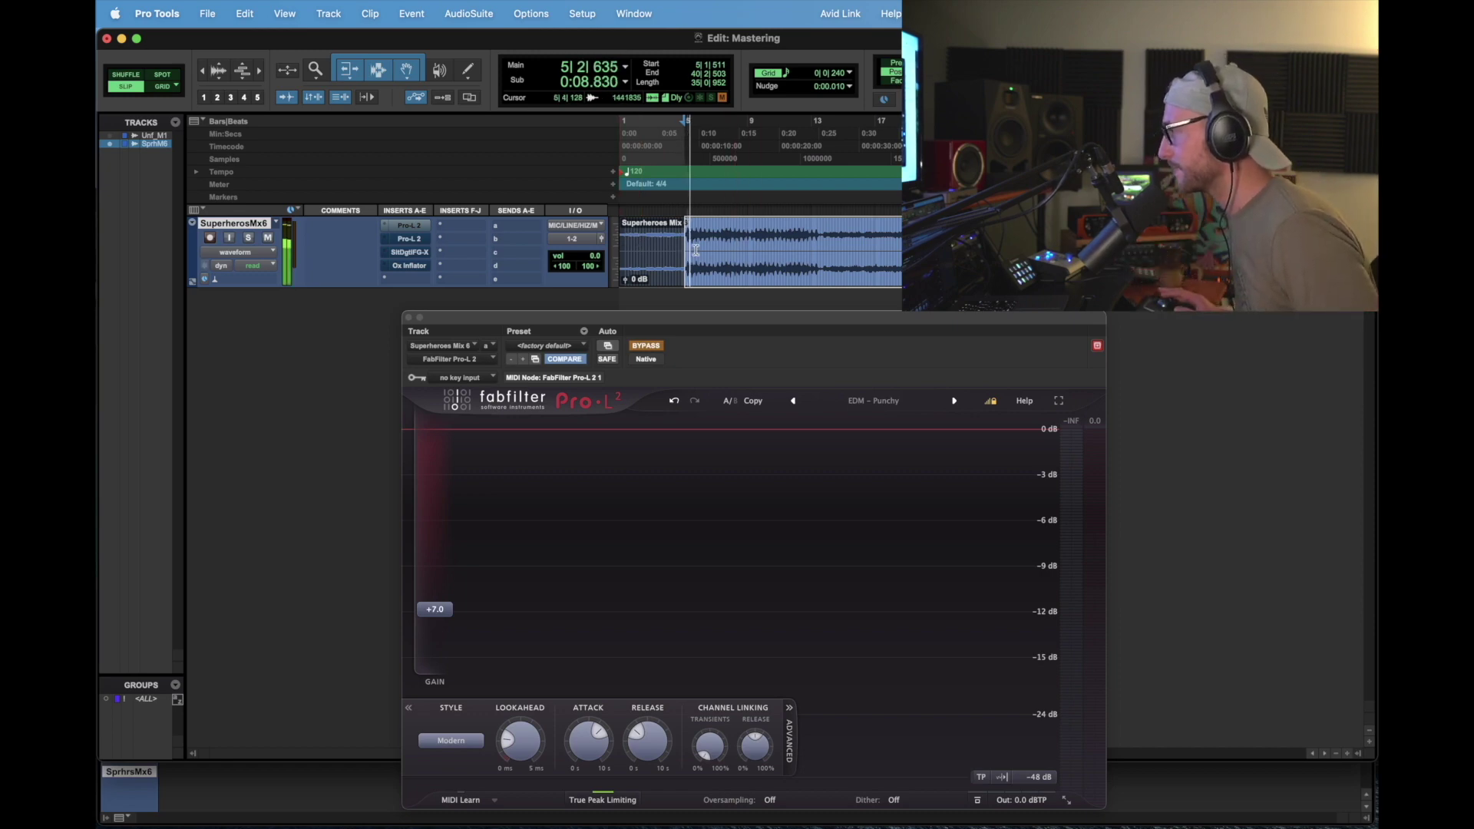
scroll(696, 253, left, 3)
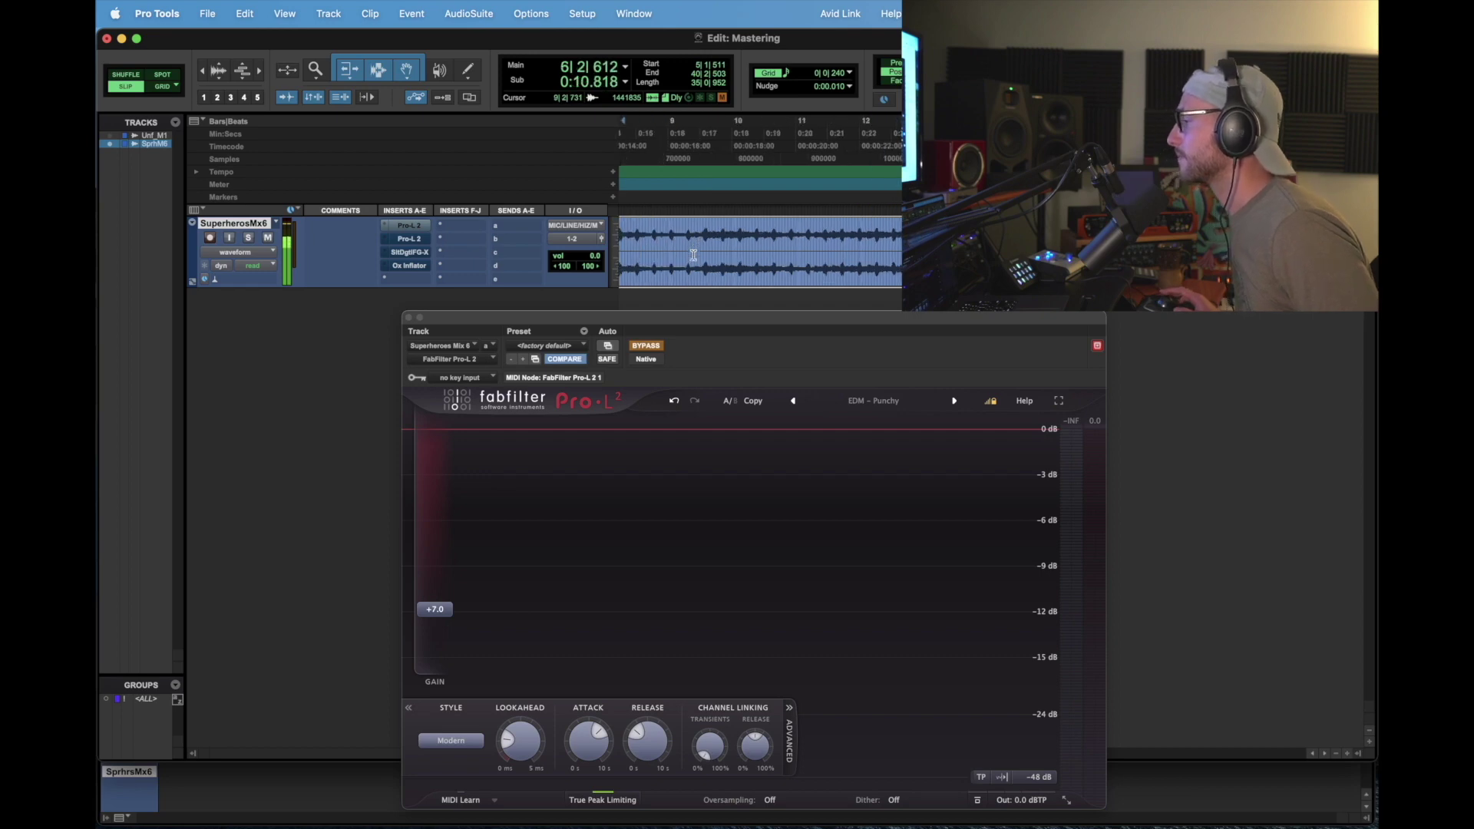
key(r)
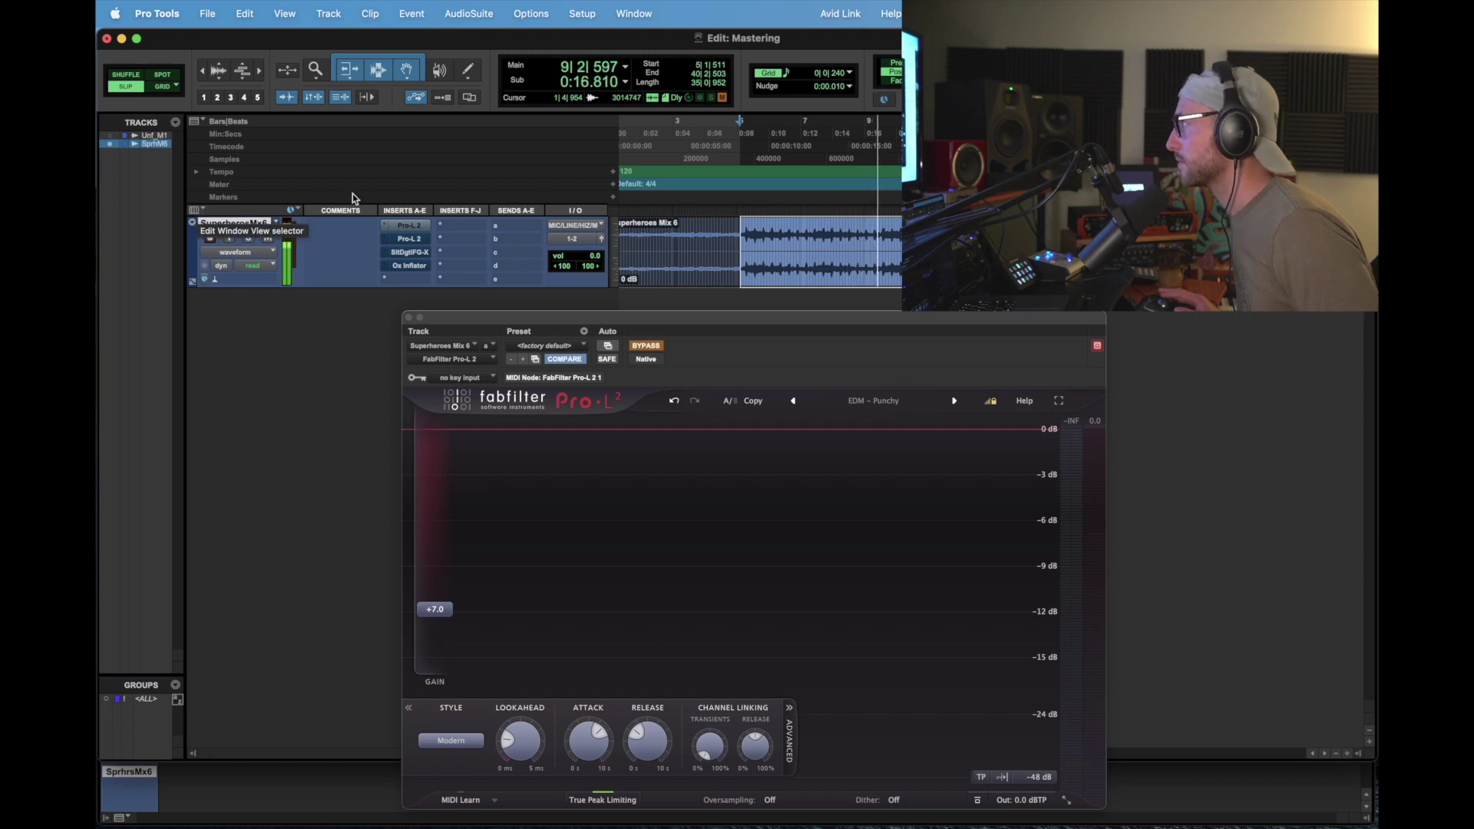
key(space)
key(r)
scroll(731, 245, right, 5)
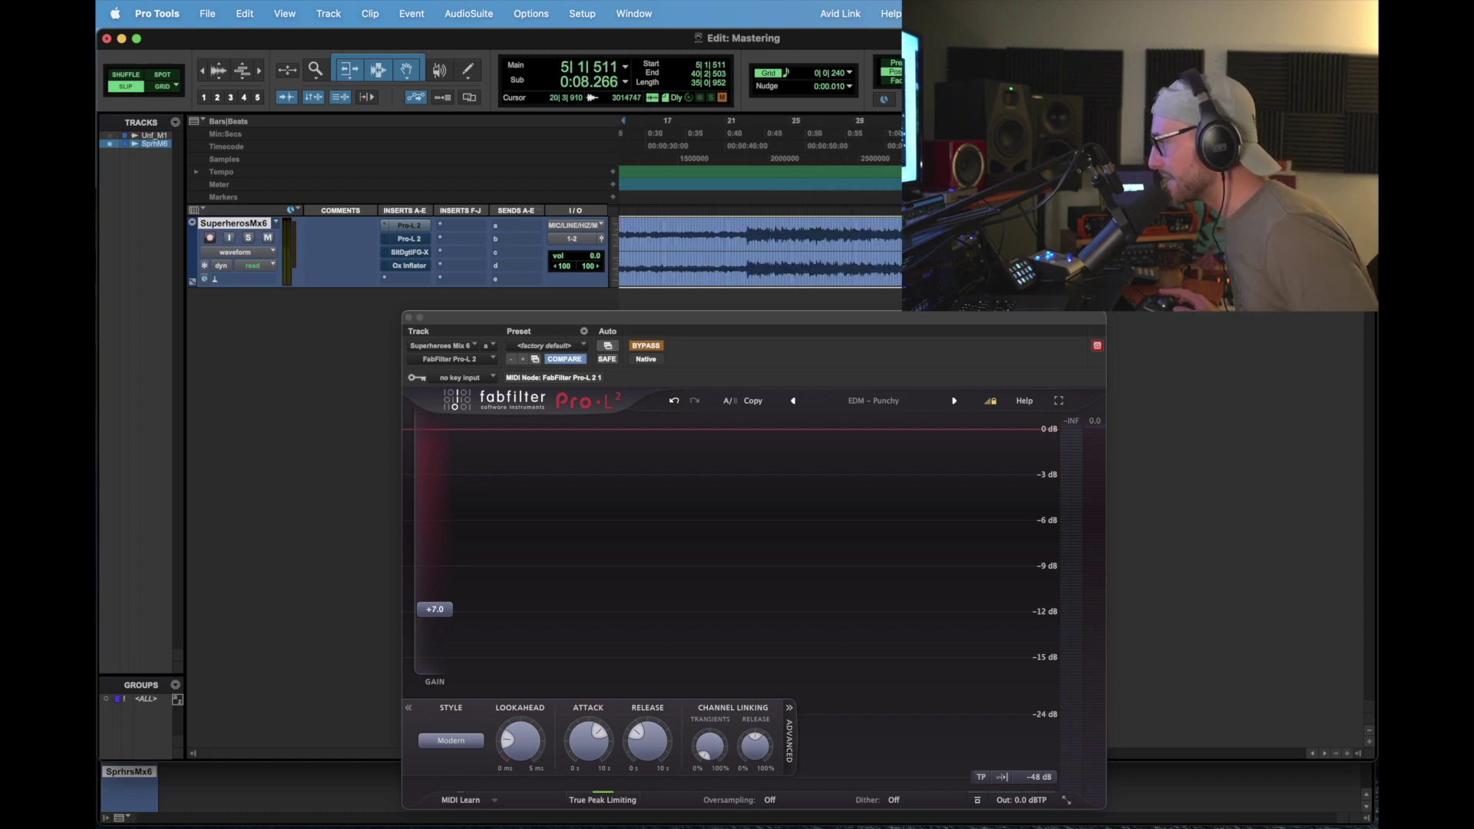
Step: Select roughly bars 22 to 29 of the clip and play that section back
drag(746, 242, 863, 236)
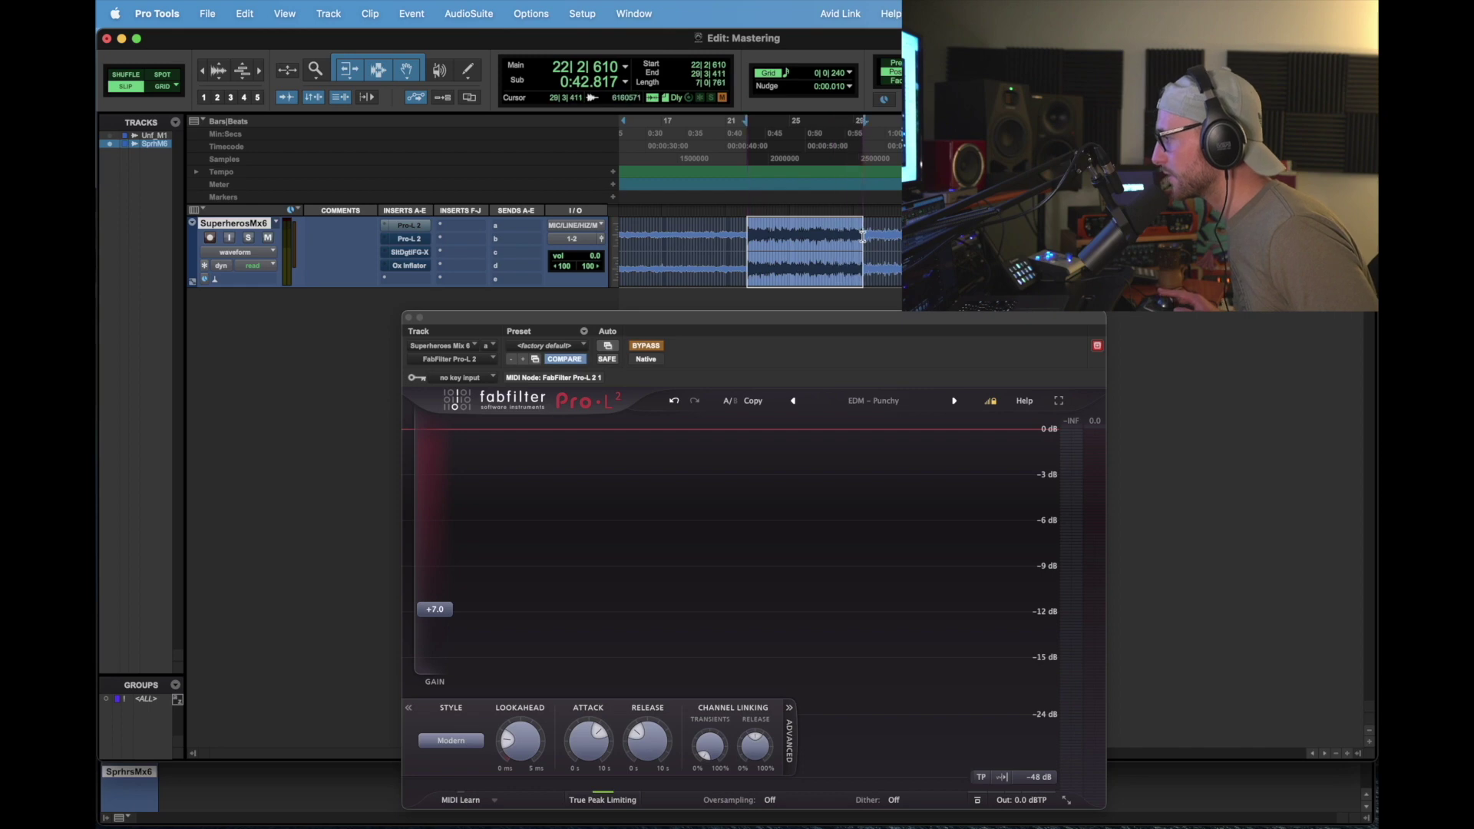
key(space)
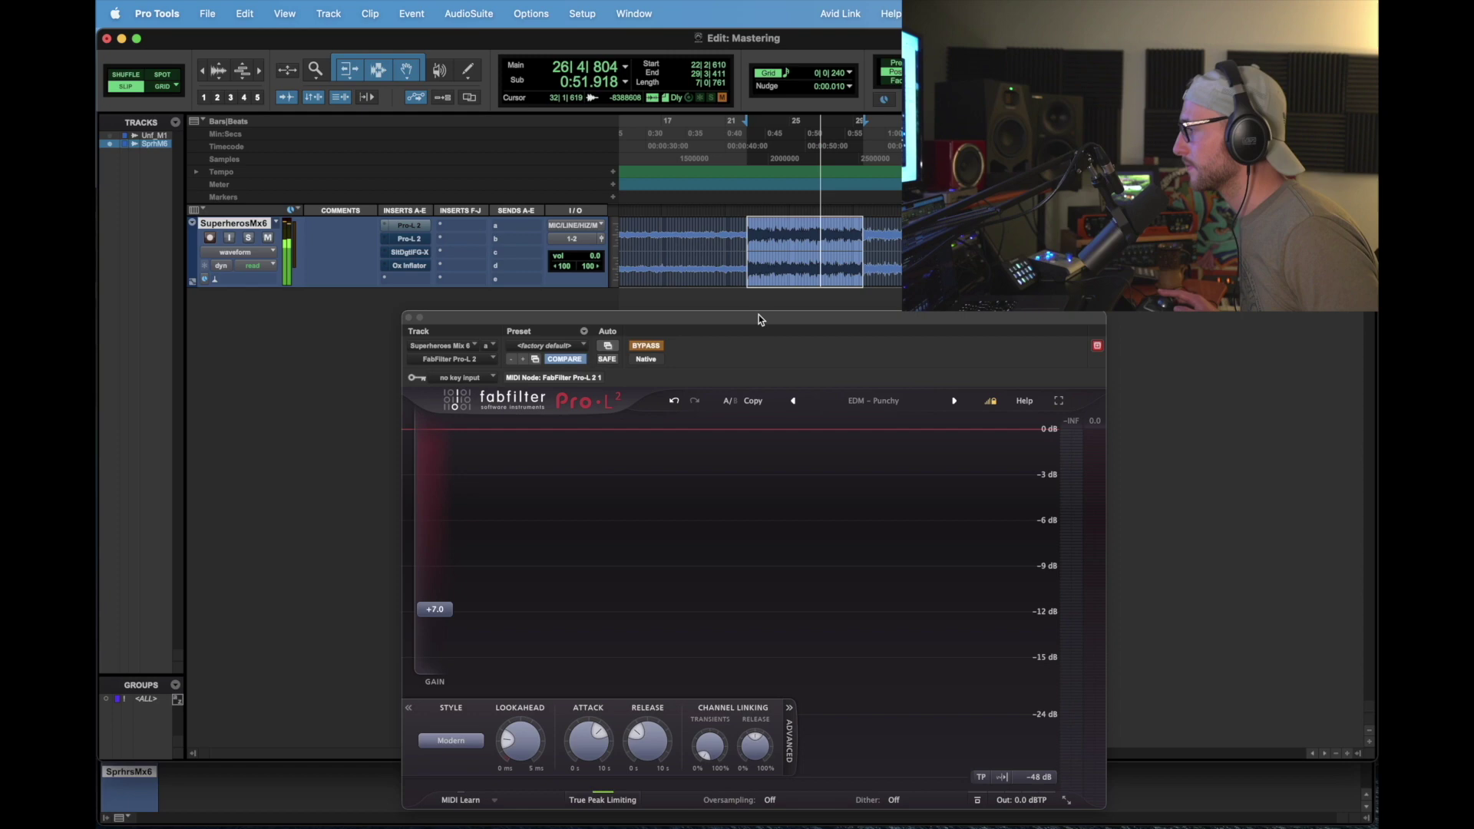
key(space)
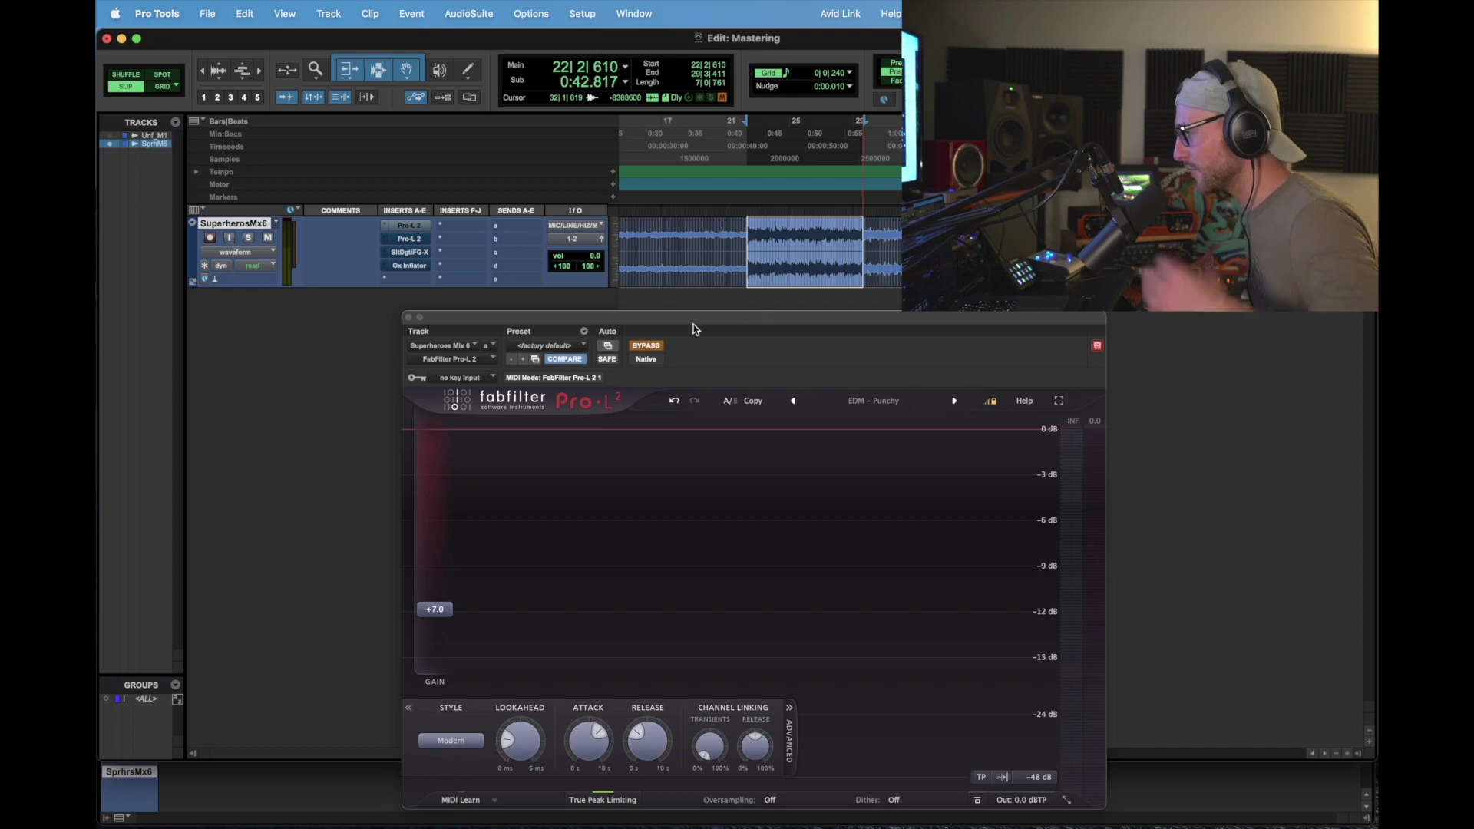
Step: Bring up the Pro-L 2 limiter window and position it so the presets are visible
click(410, 225)
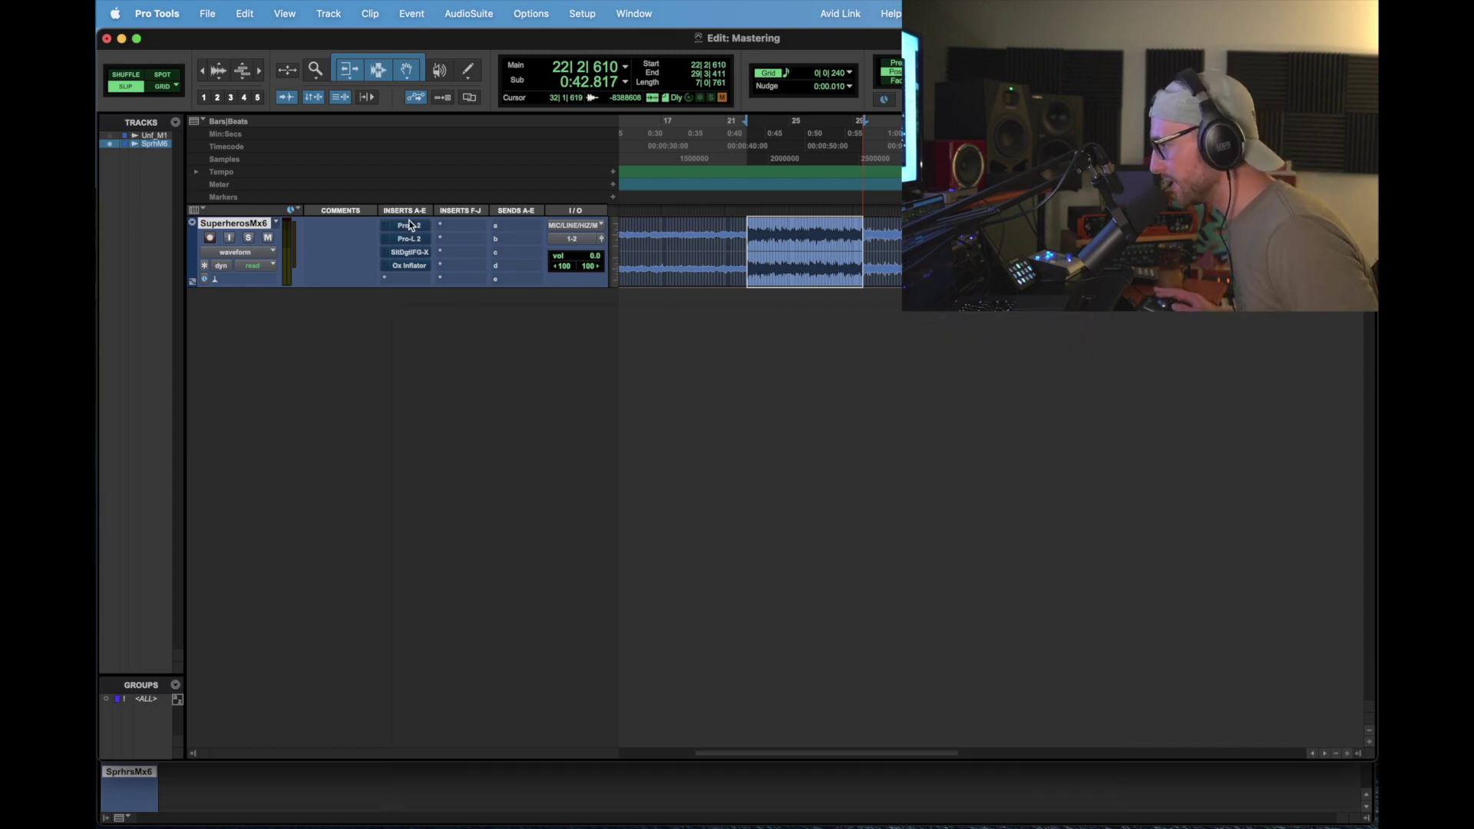
click(409, 225)
drag(647, 307, 578, 266)
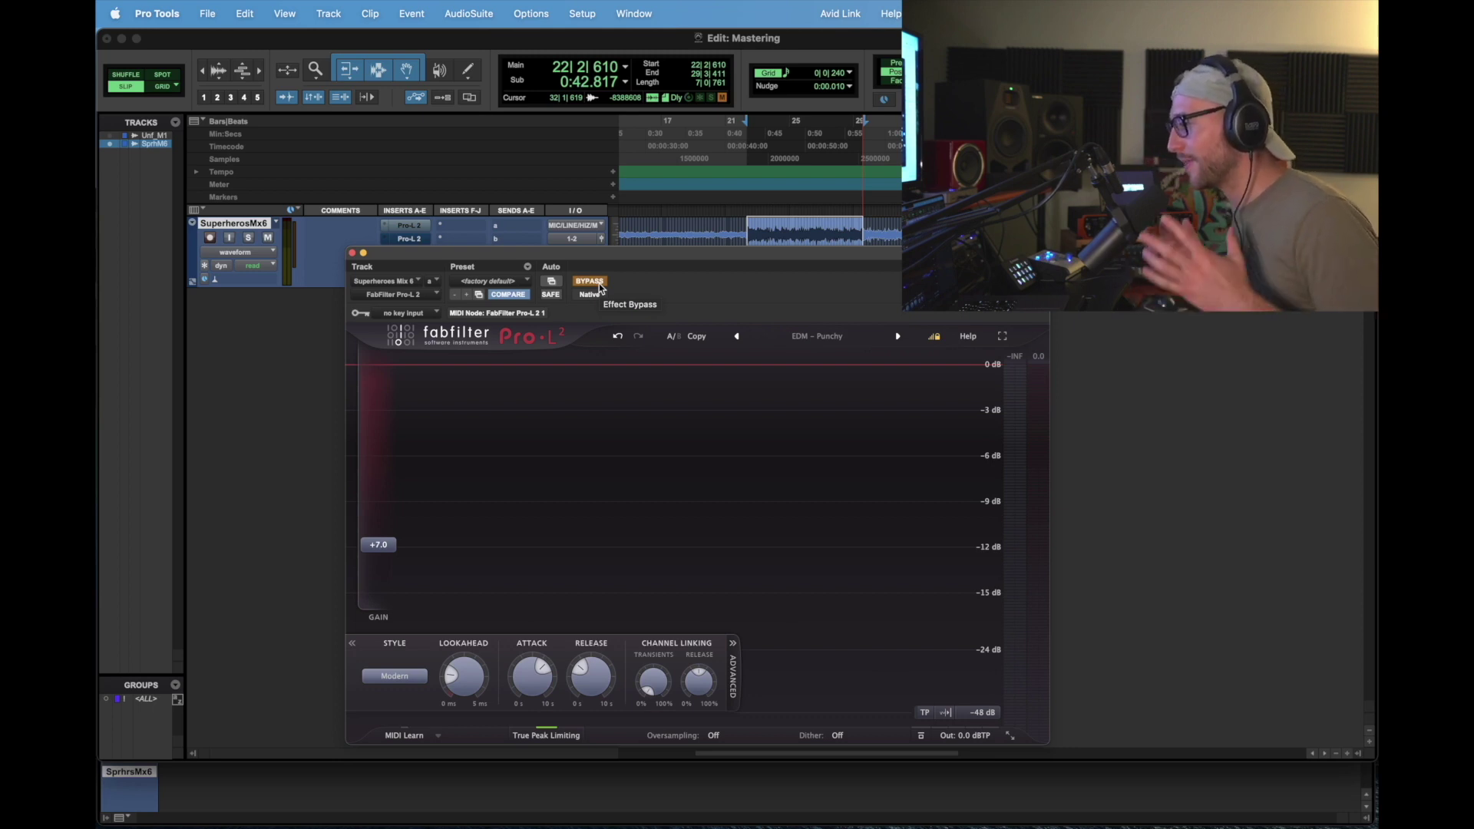
drag(528, 252, 602, 215)
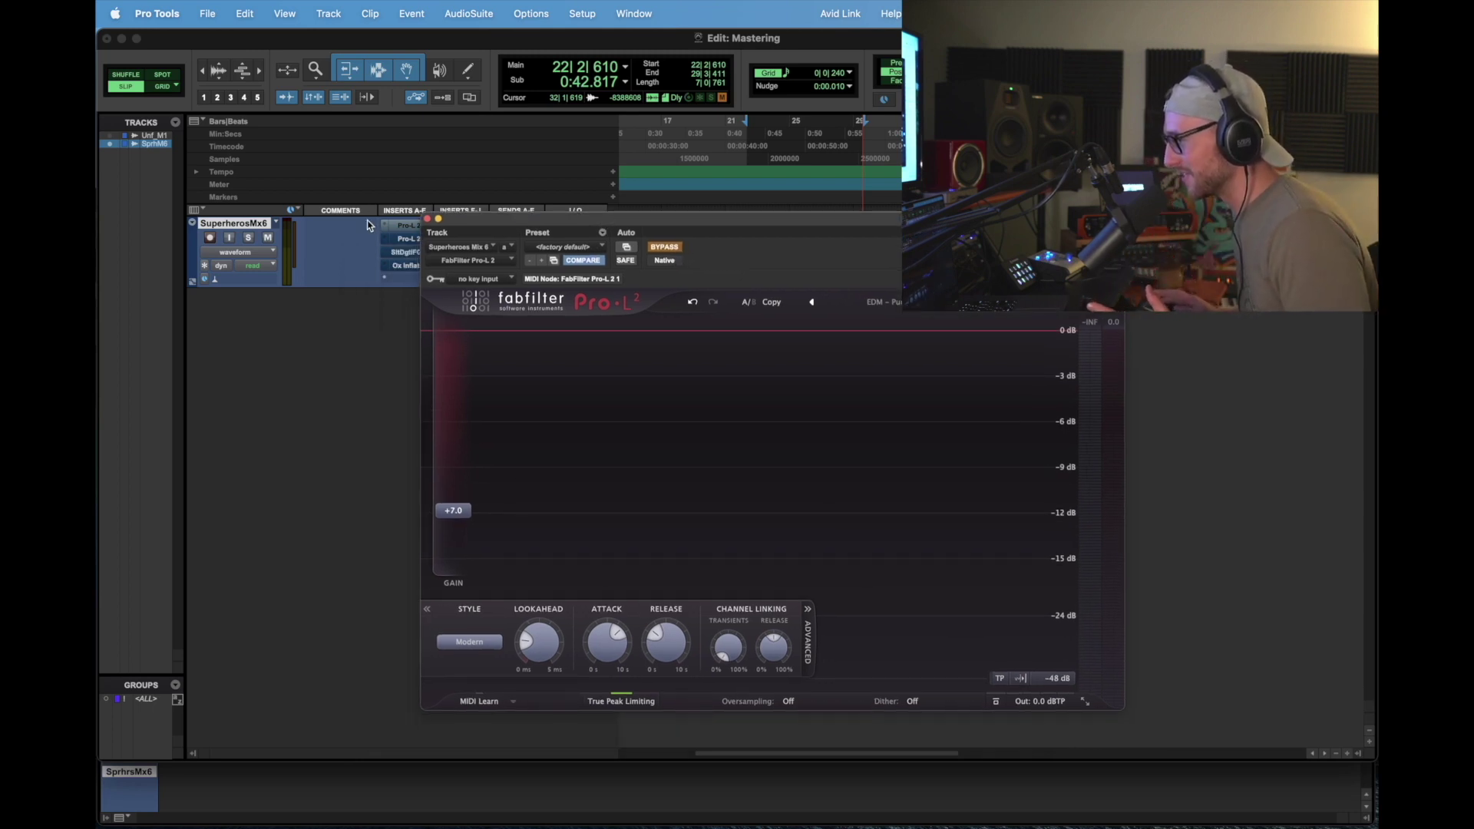
drag(509, 222, 428, 213)
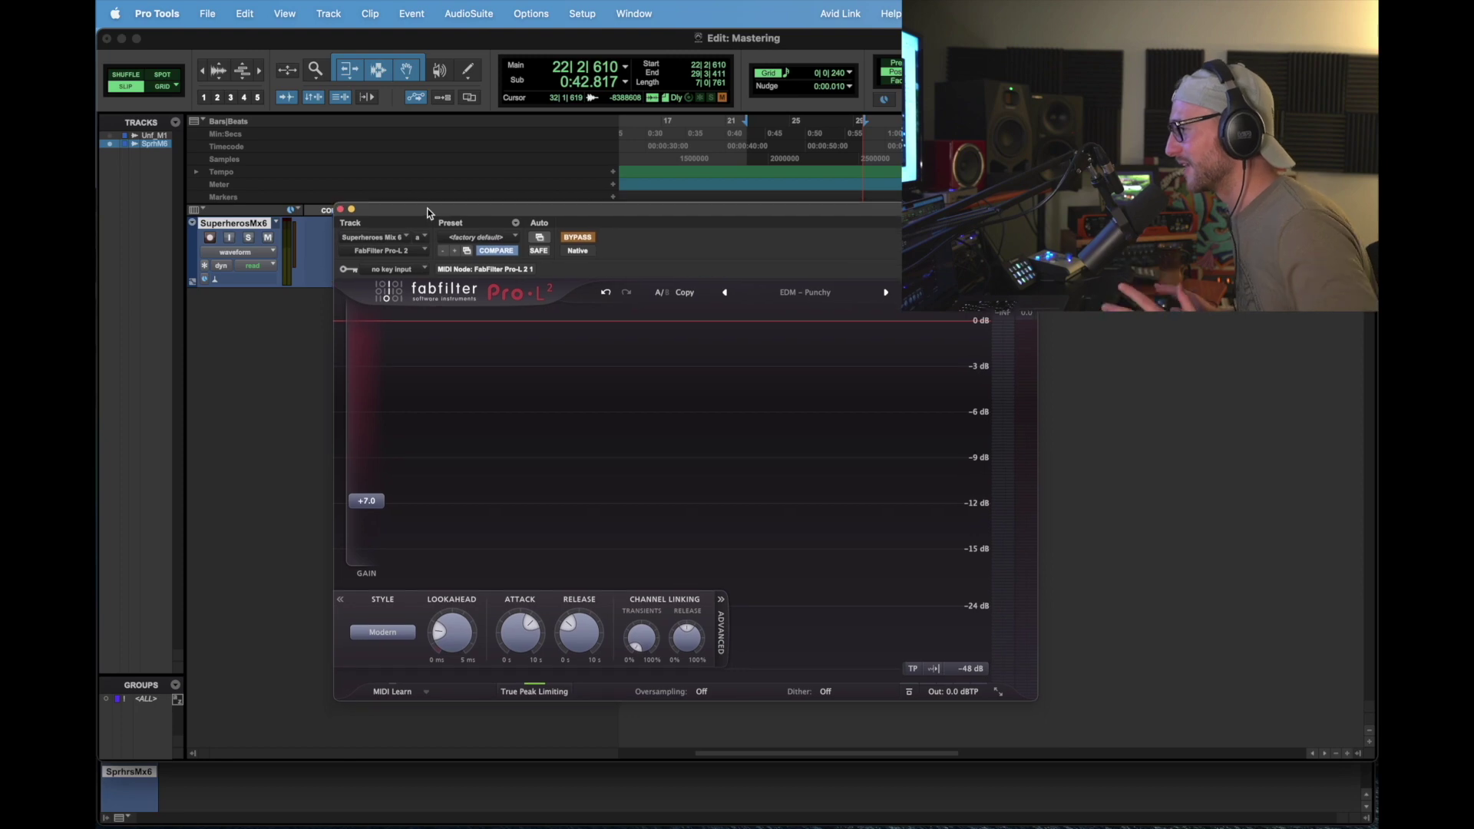
Step: Take Pro-L 2 out of bypass and load the factory default preset
click(577, 237)
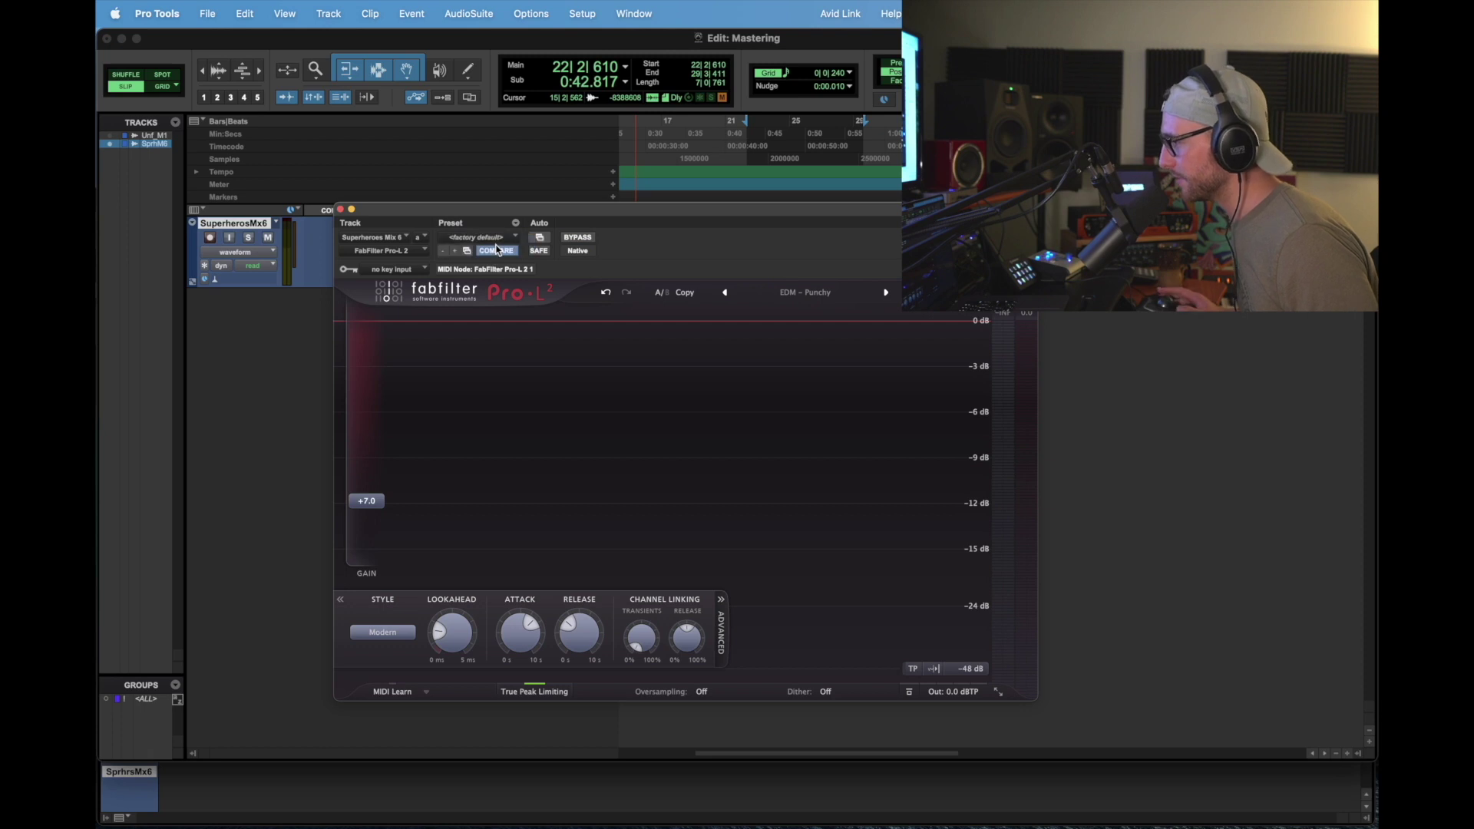
click(494, 240)
click(494, 240)
mouse_move(517, 211)
mouse_down()
mouse_move(519, 274)
mouse_move(503, 216)
mouse_up()
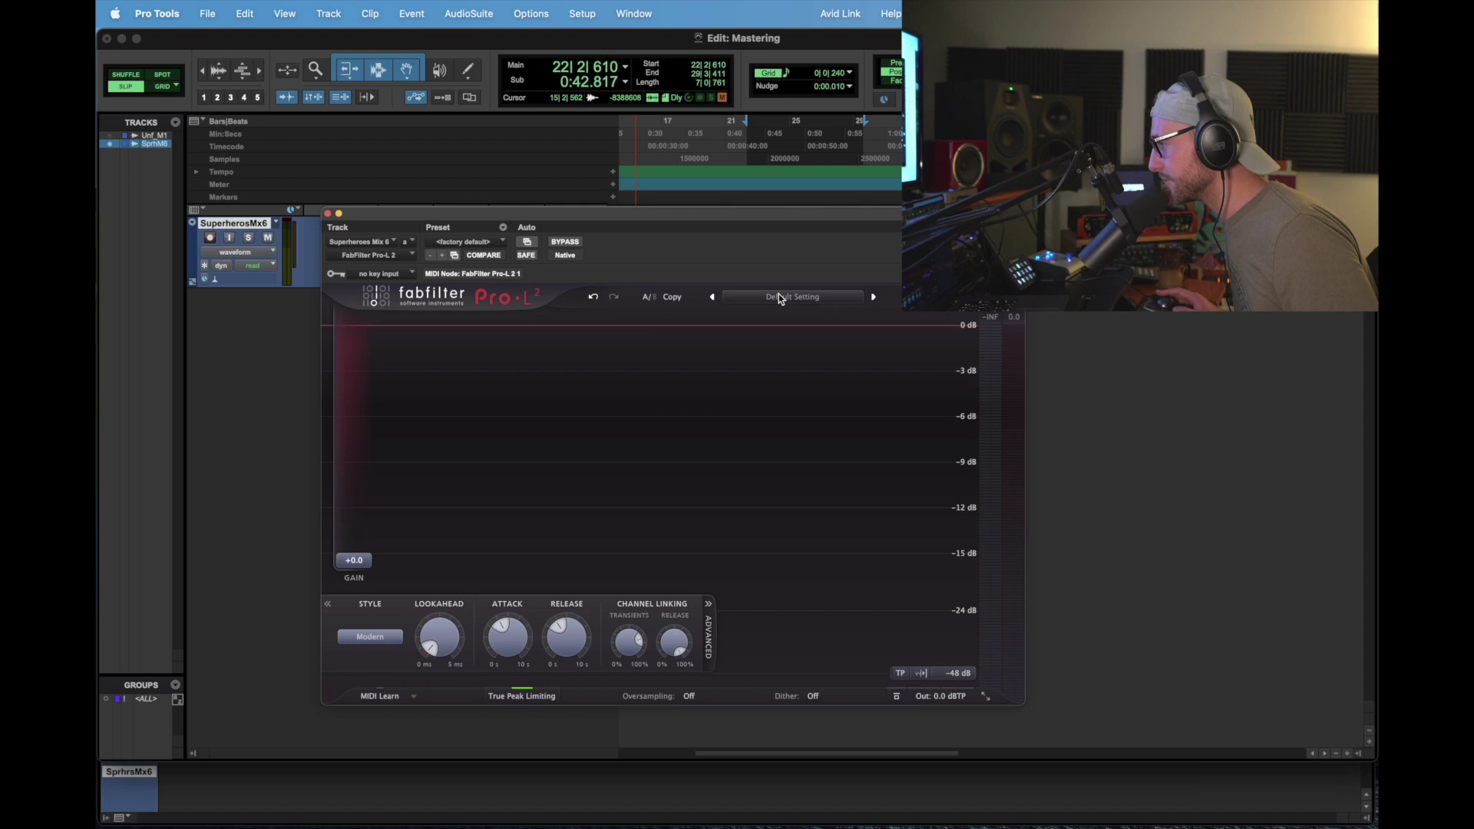
Step: Load the Loud > EDM - Punchy preset and drop transient channel linking to 42%
click(375, 631)
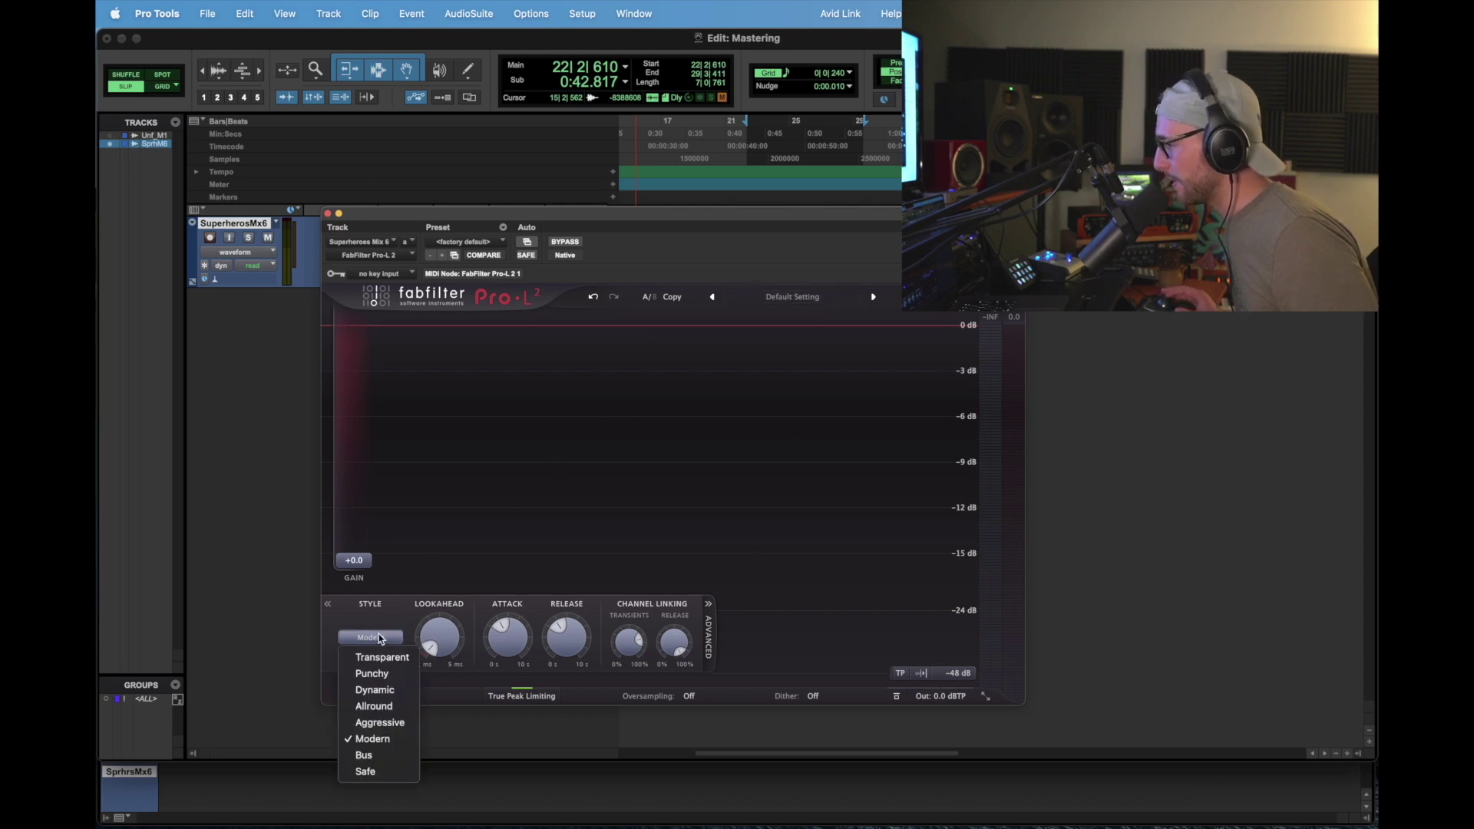
click(816, 311)
click(803, 298)
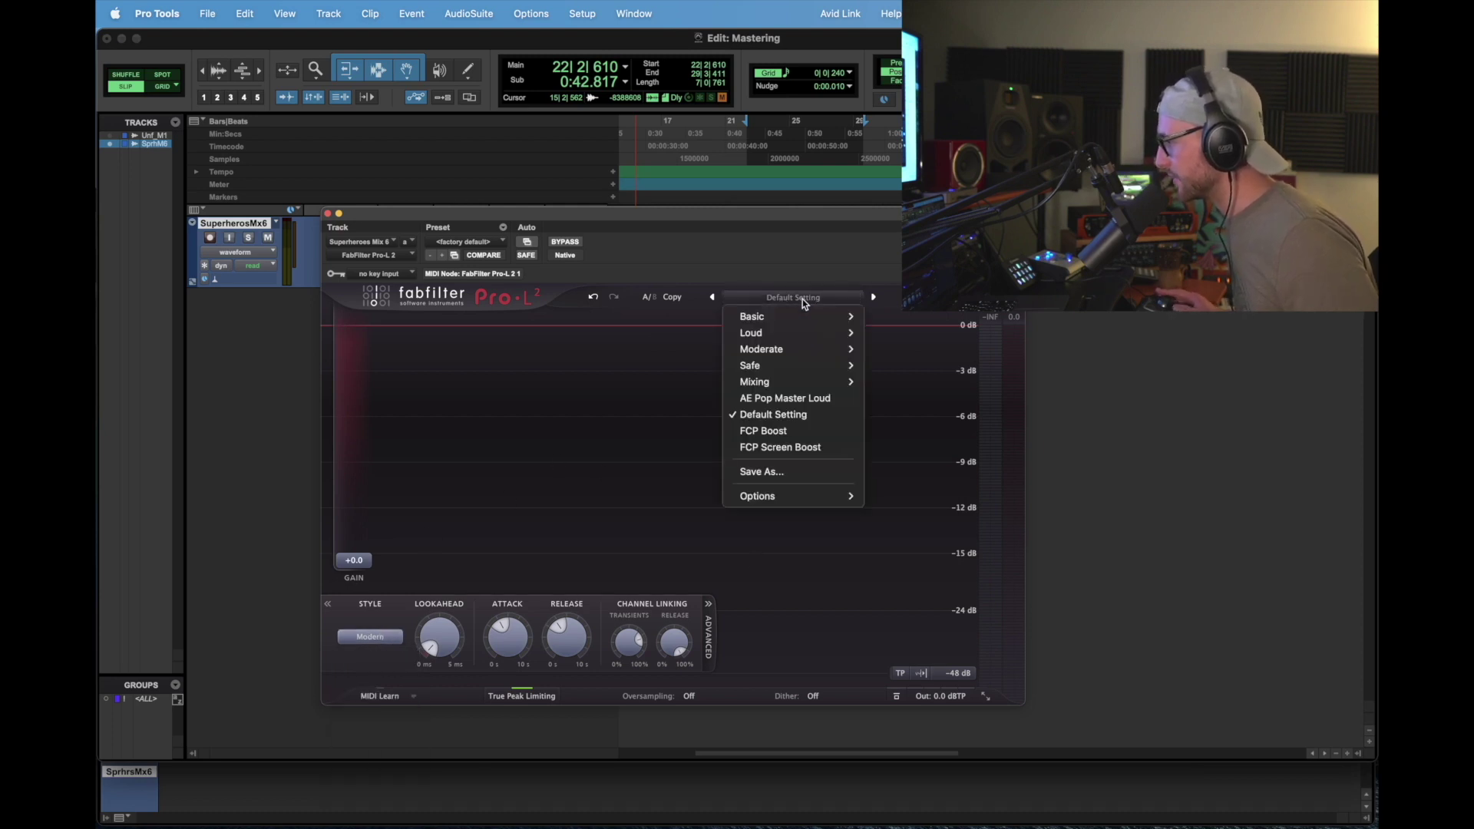
mouse_move(801, 349)
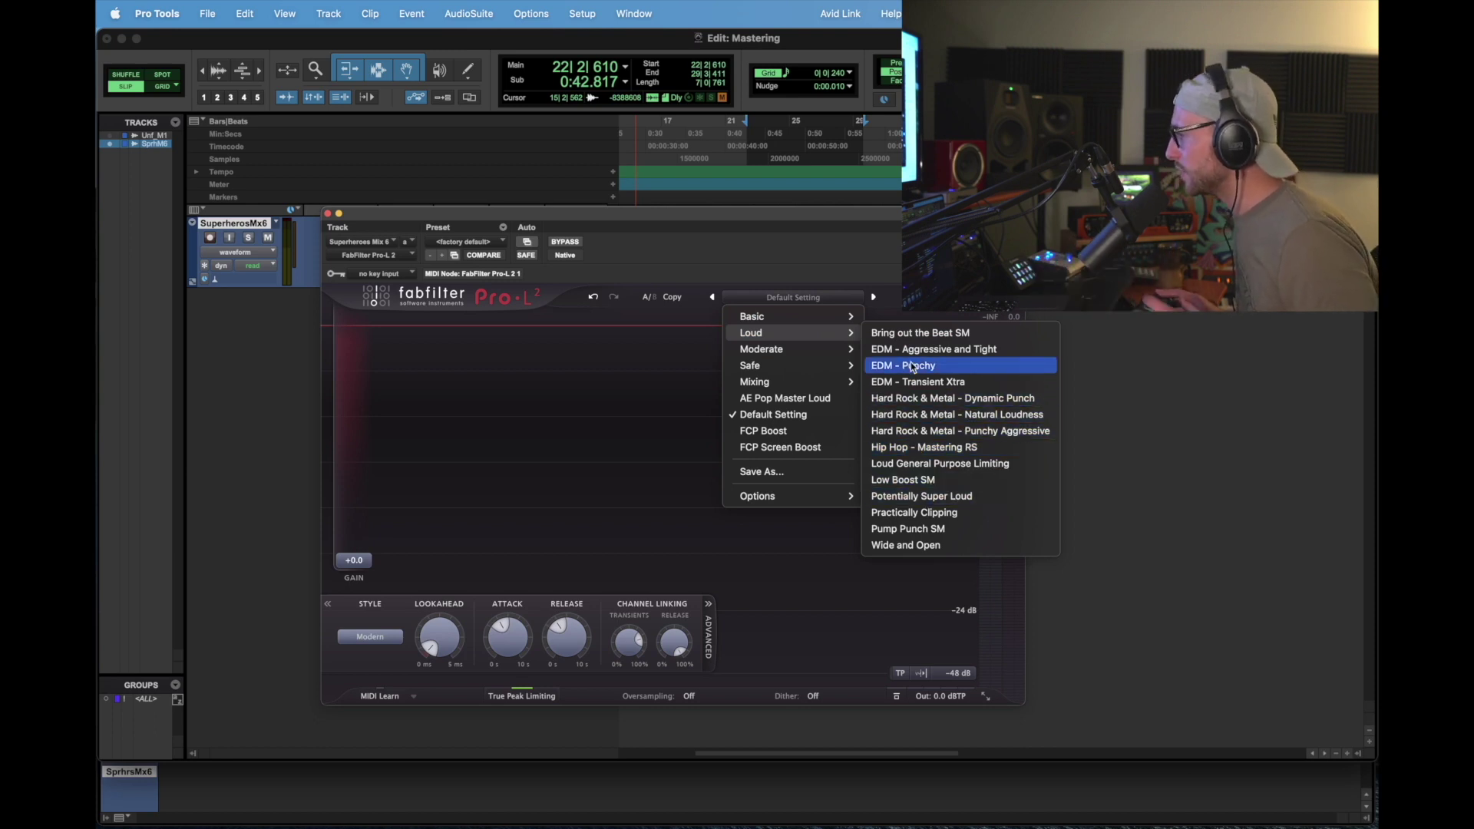
click(960, 364)
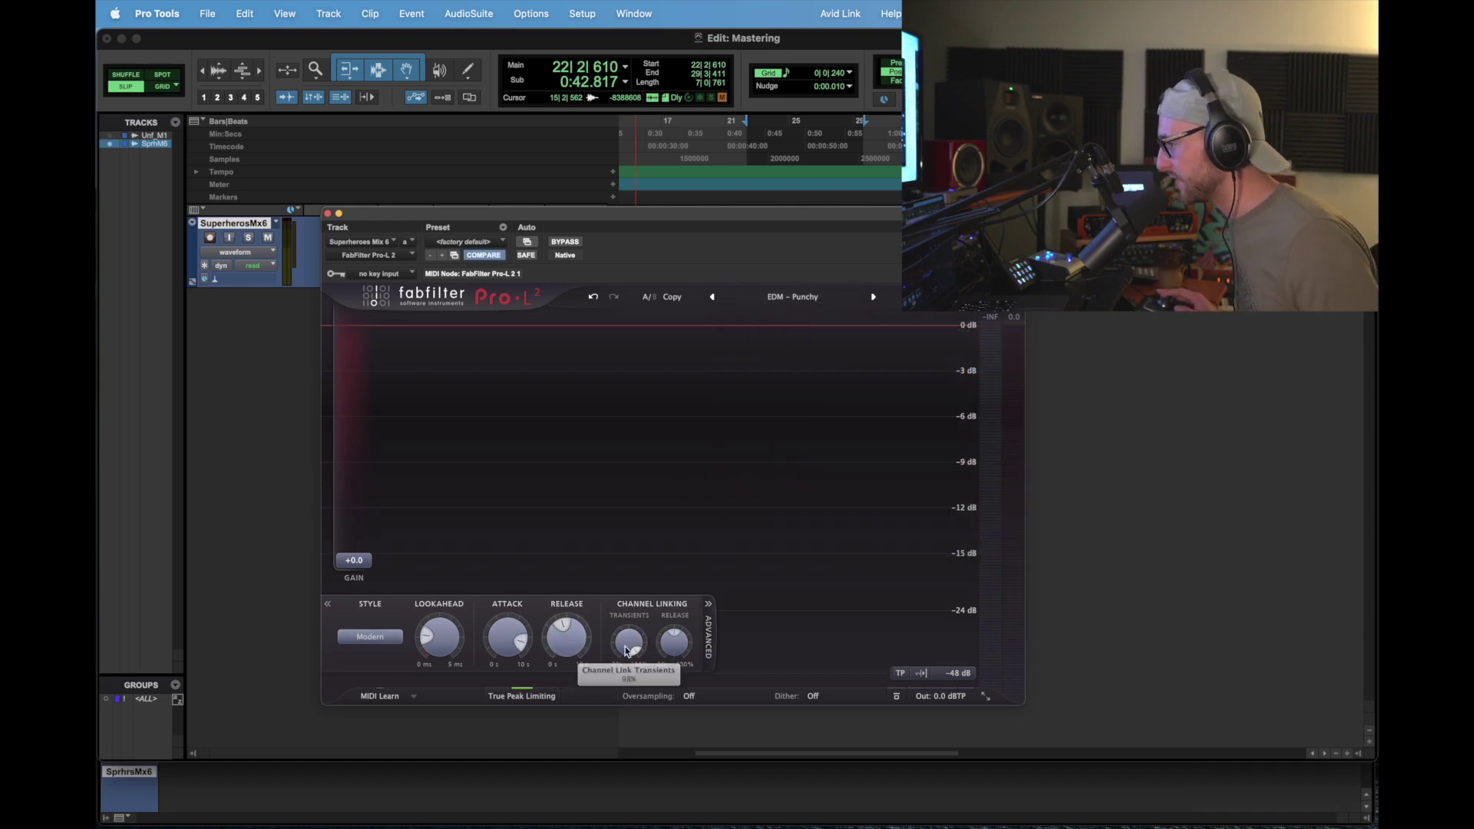
mouse_move(631, 651)
drag(631, 651, 652, 817)
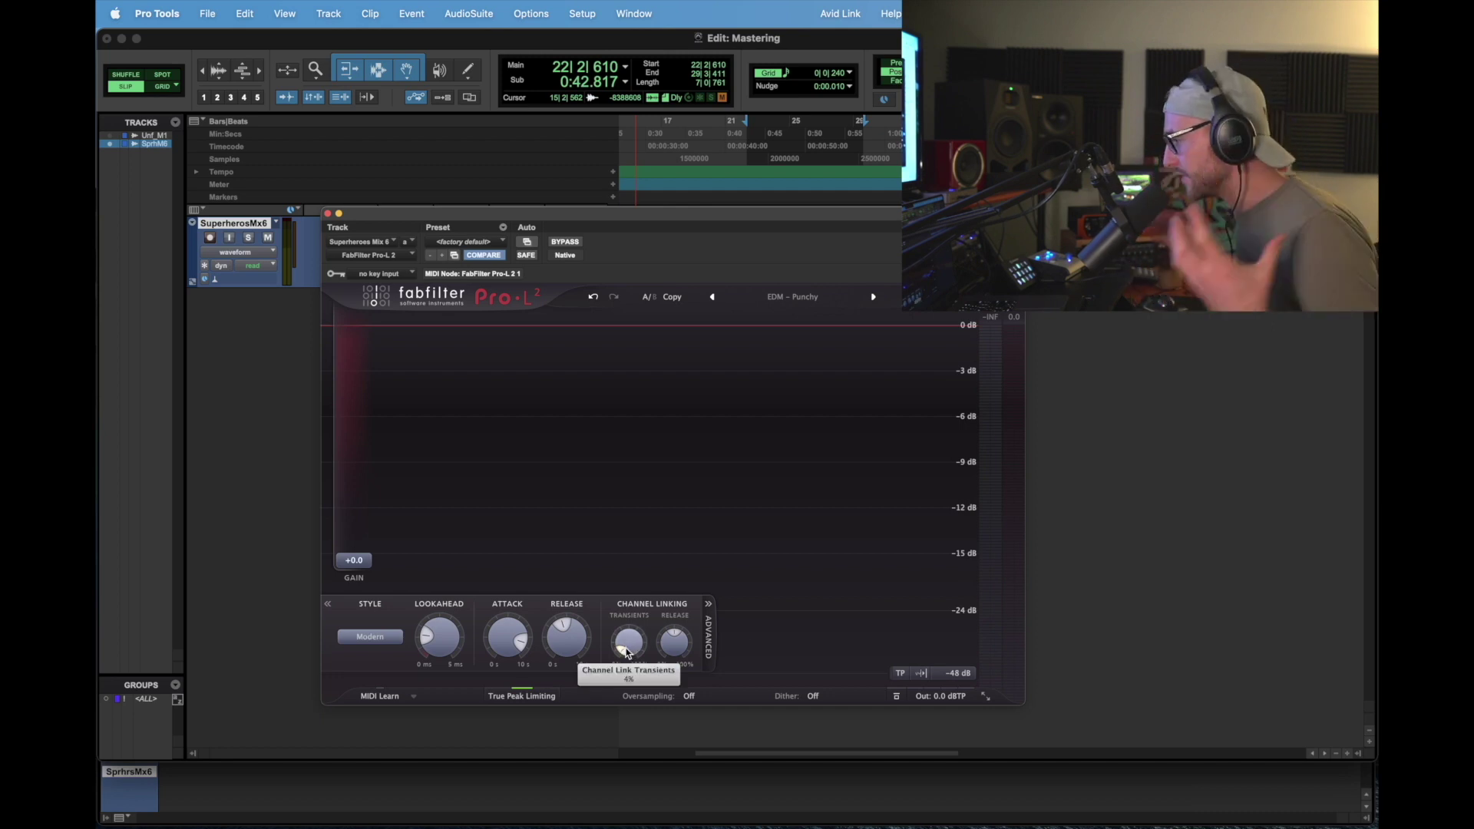
Step: Set Pro-L 2 oversampling to 16x
click(691, 696)
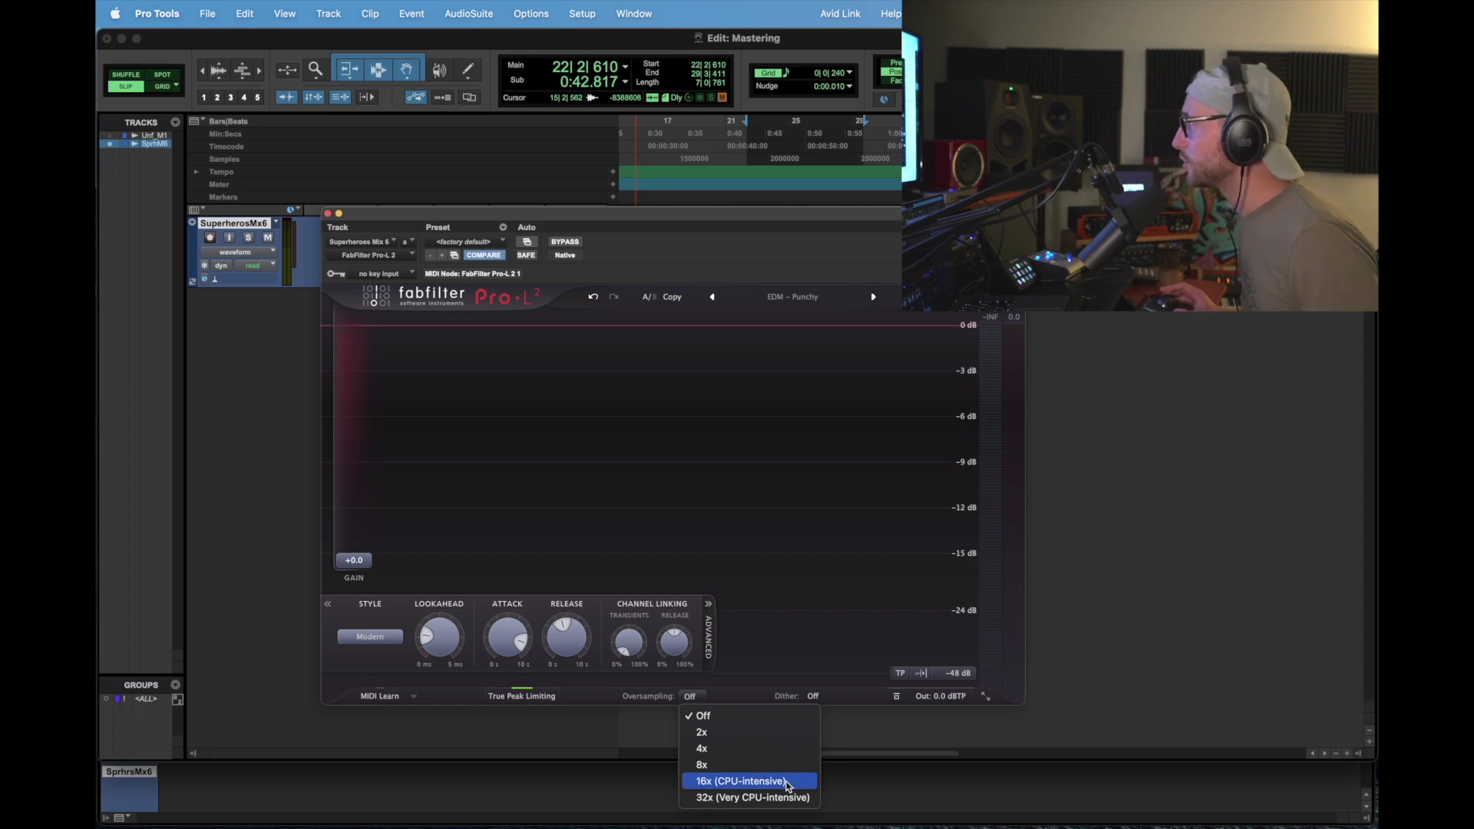
key(Escape)
drag(887, 214, 817, 34)
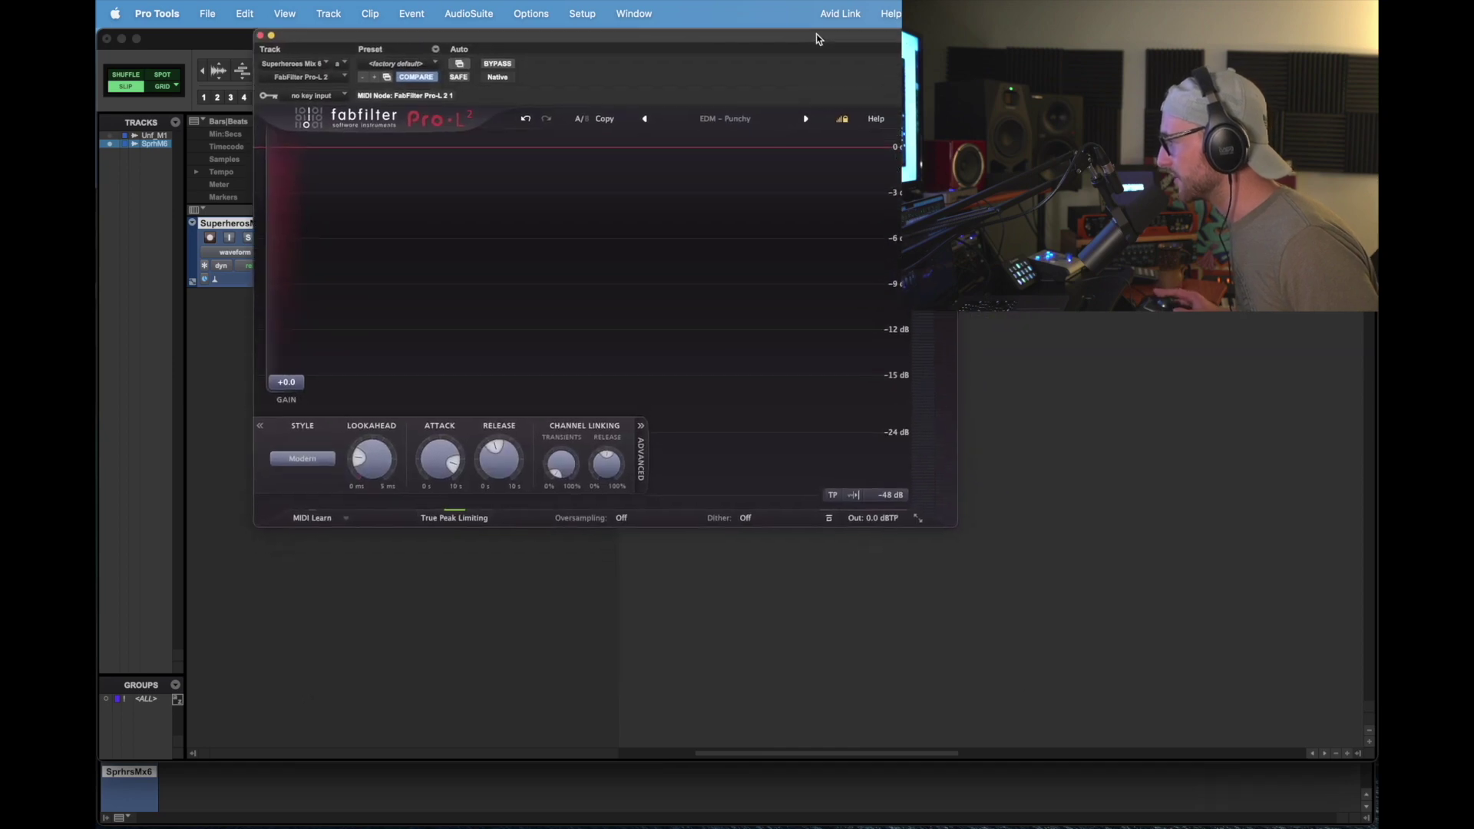
click(623, 521)
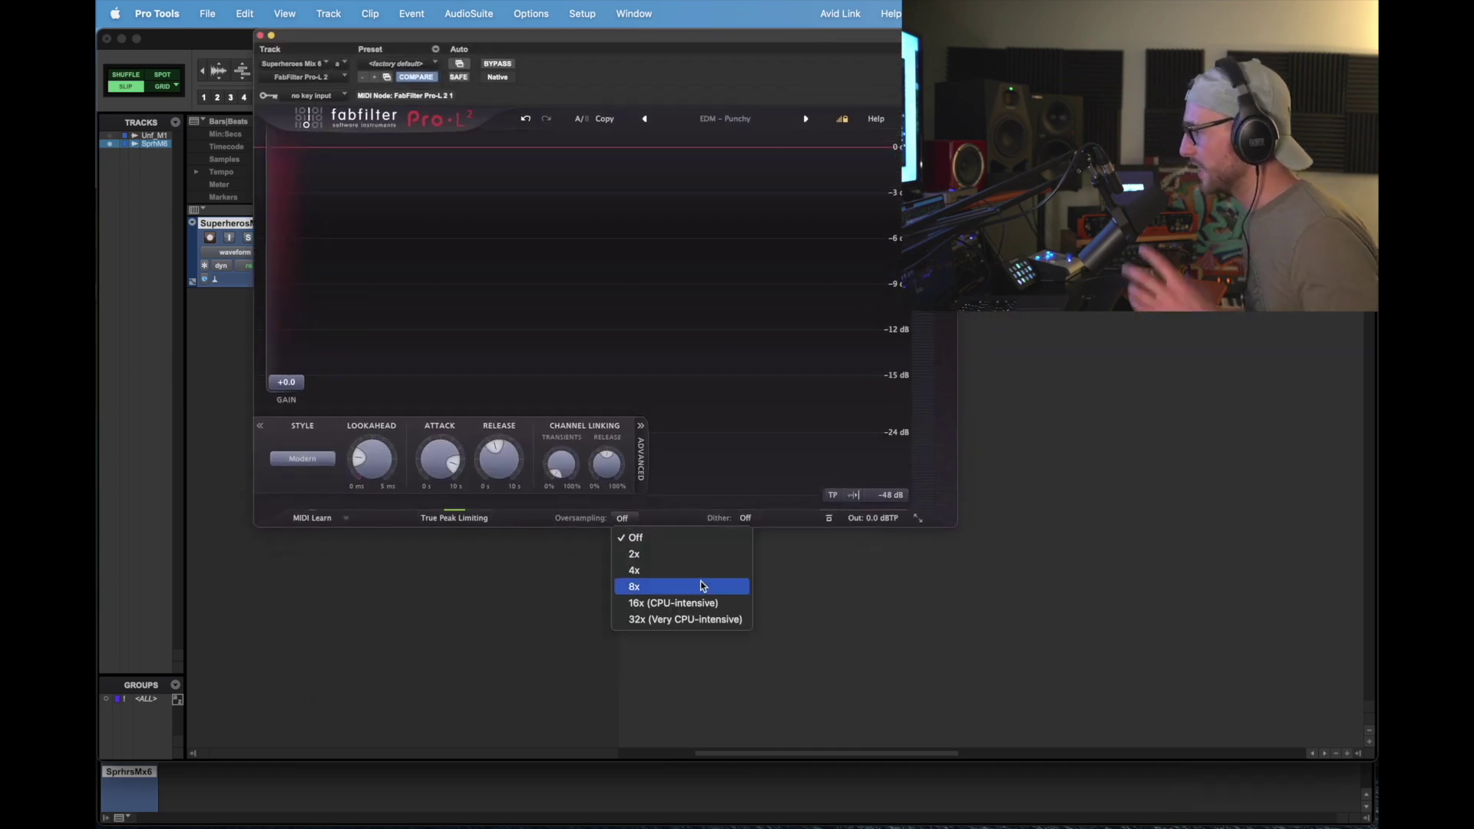
click(687, 602)
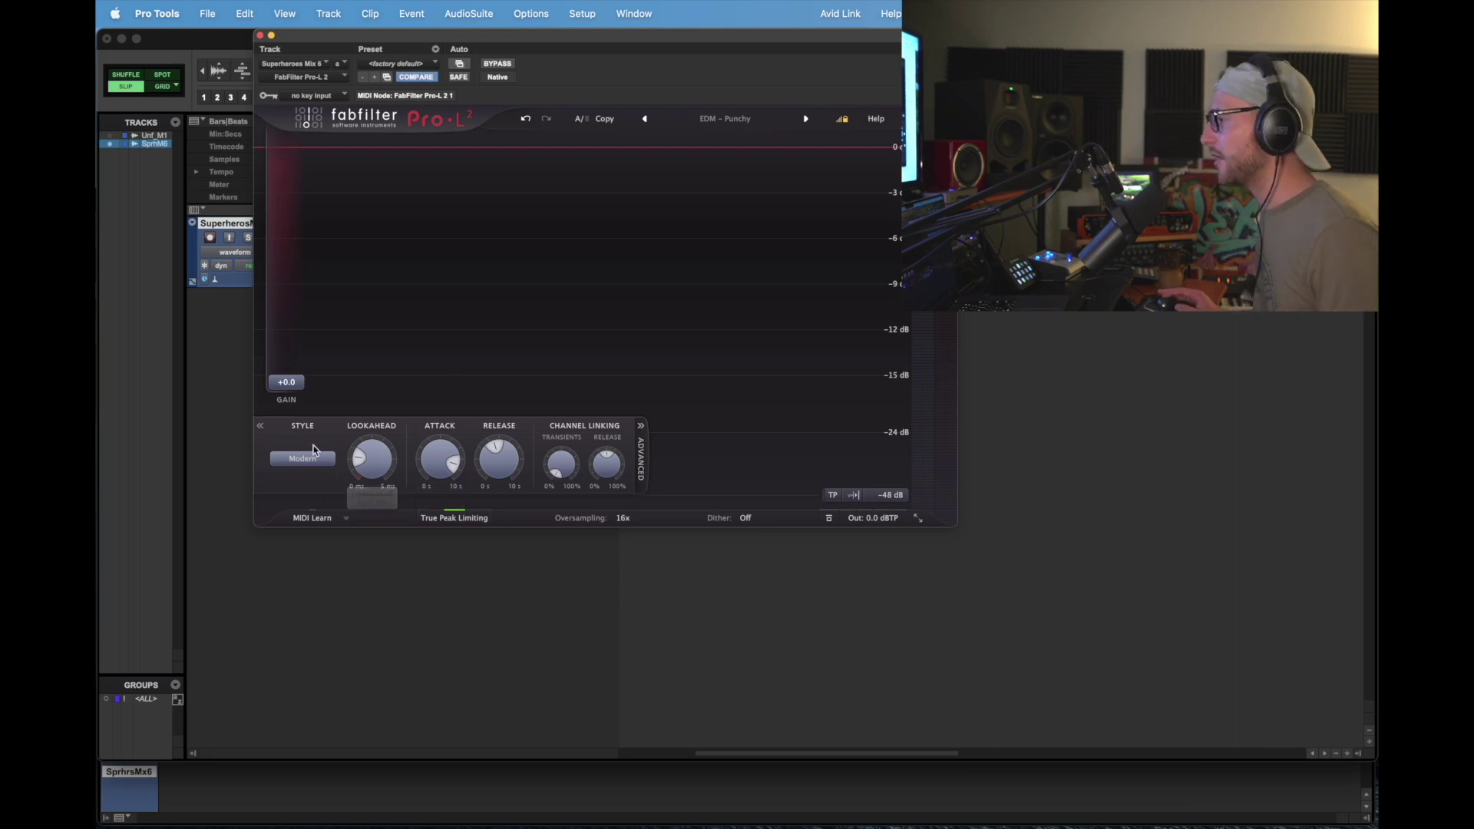
Step: Reset the limiter gain to +0.0 and set the output ceiling to -0.1 dBTP
drag(289, 383, 294, 344)
double_click(294, 344)
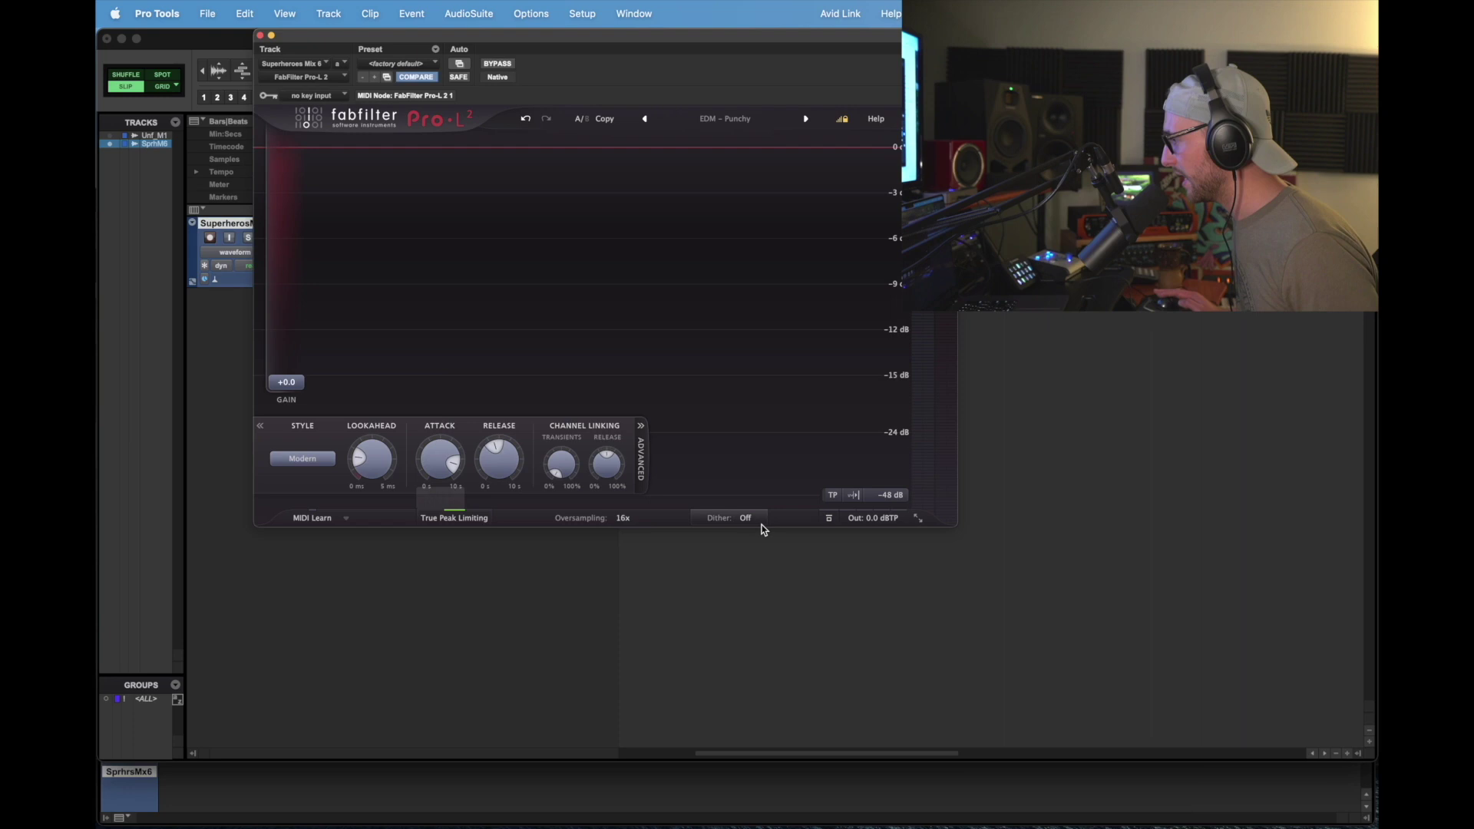
mouse_move(891, 522)
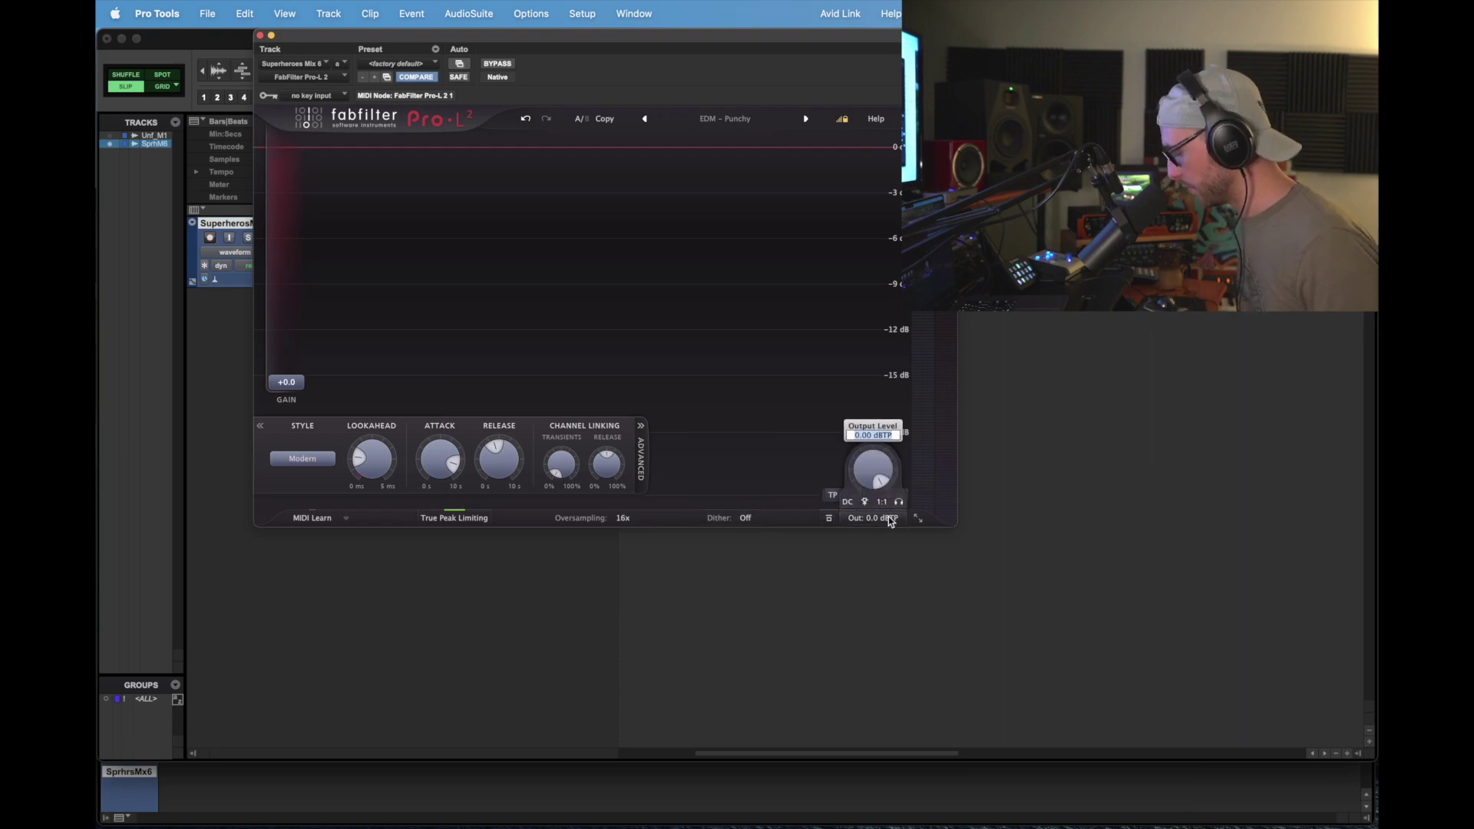
text(-0.1)
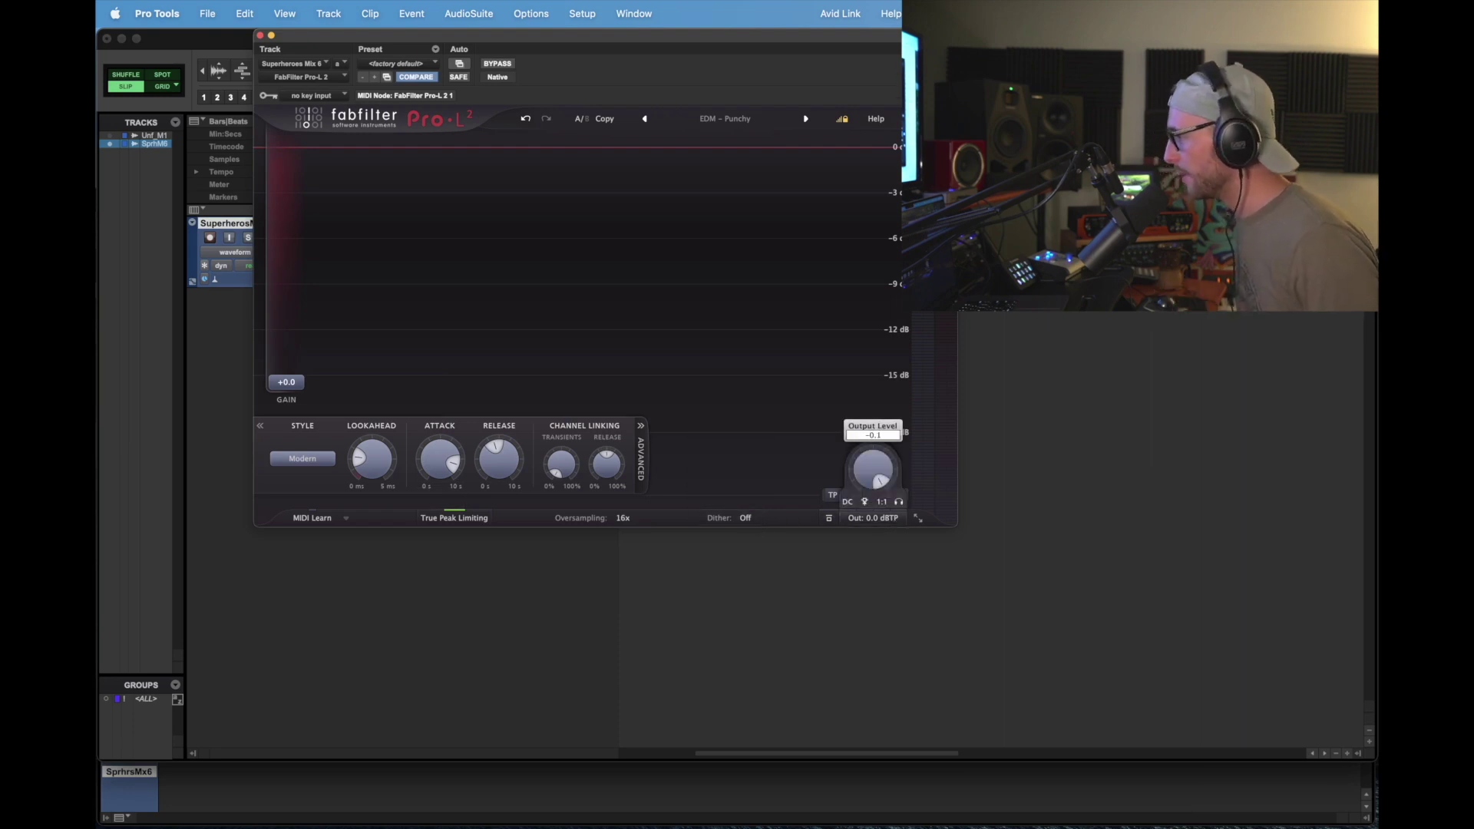
key(Return)
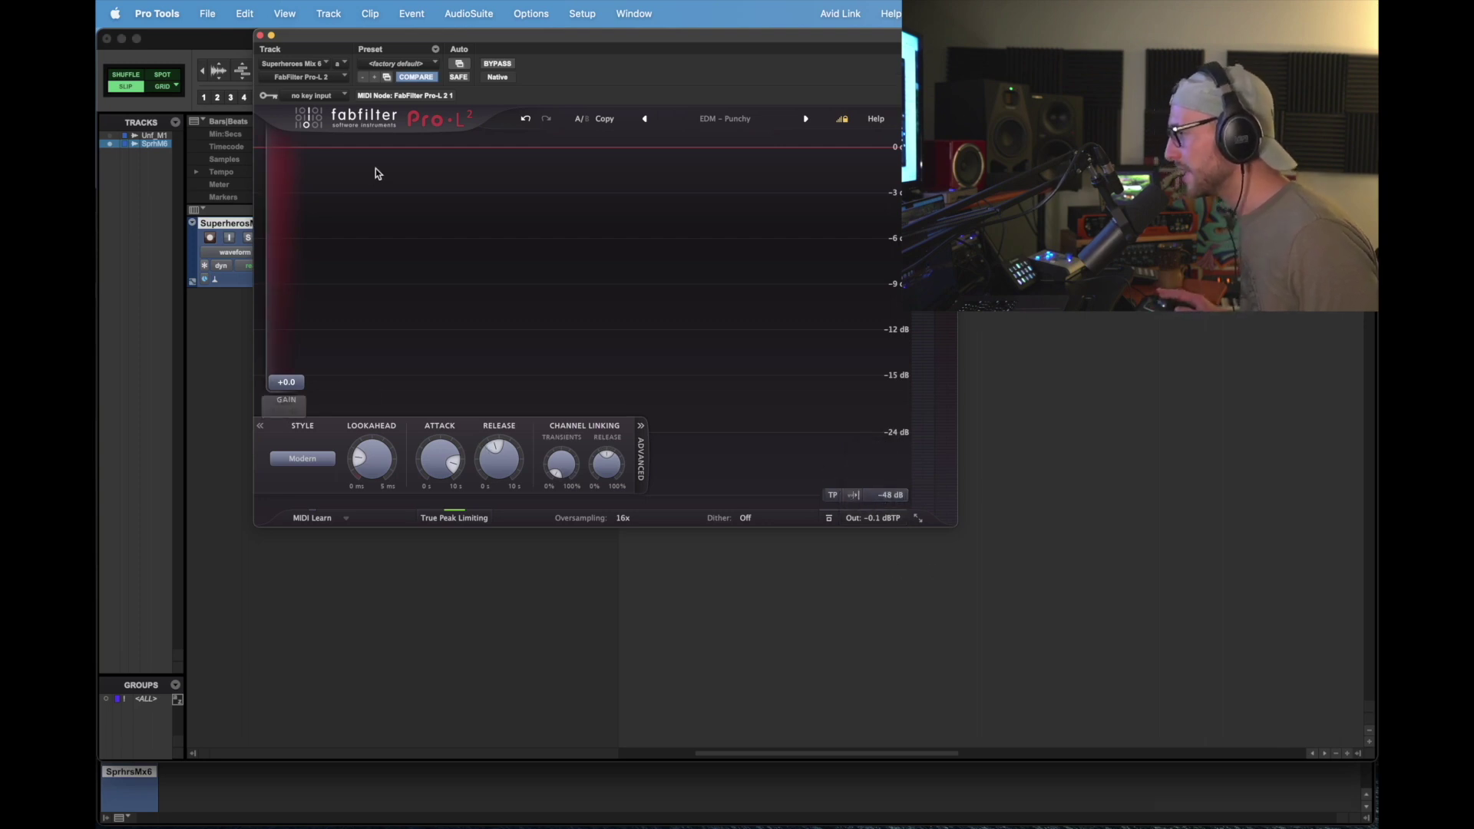
drag(450, 34, 480, 277)
Step: Audition the mix with limiter gain pushed to +5.3 dB, then turn off True Peak Limiting
key(space)
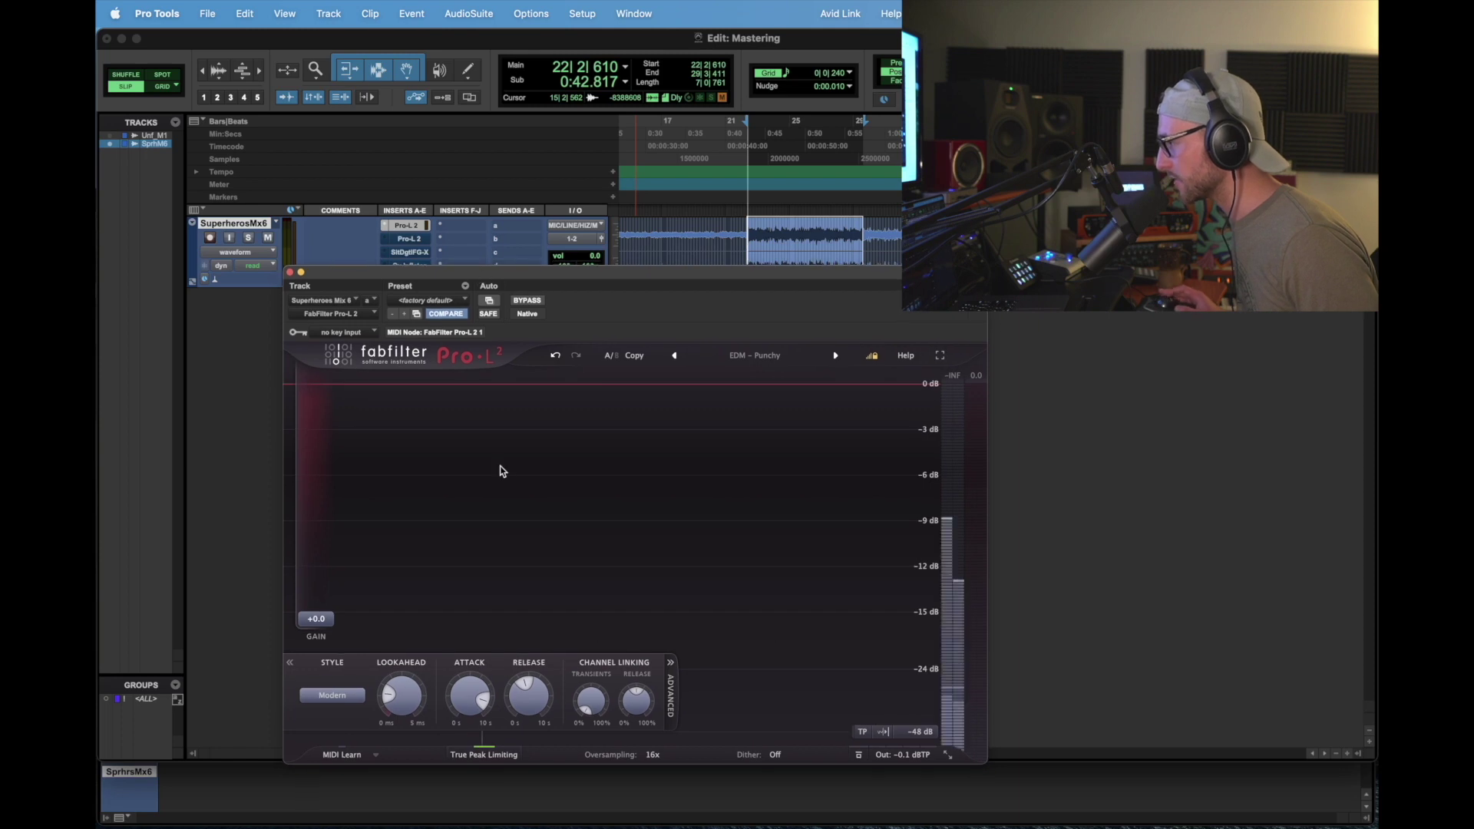
drag(326, 619, 327, 578)
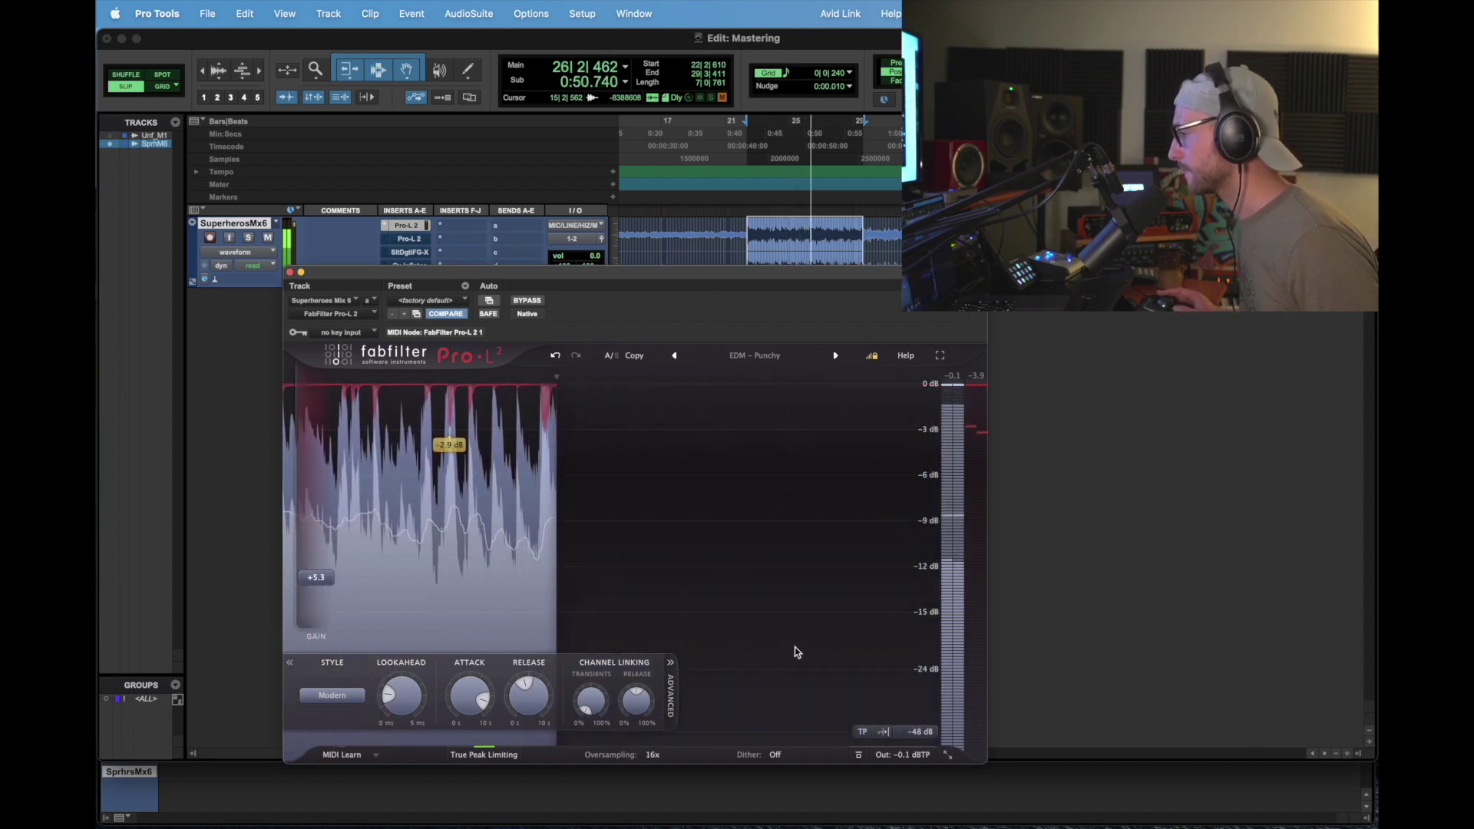
key(space)
click(500, 754)
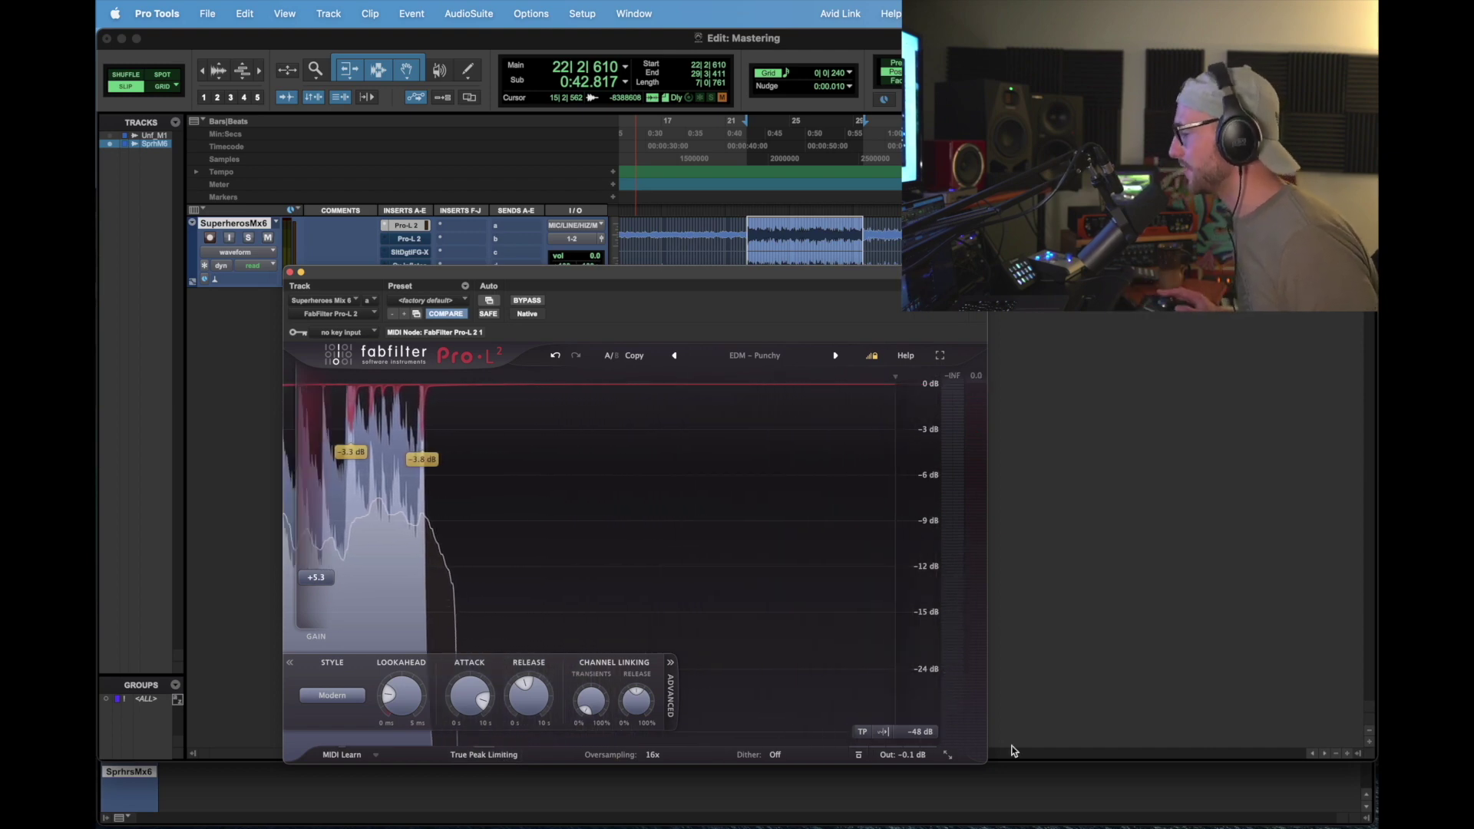
mouse_move(901, 765)
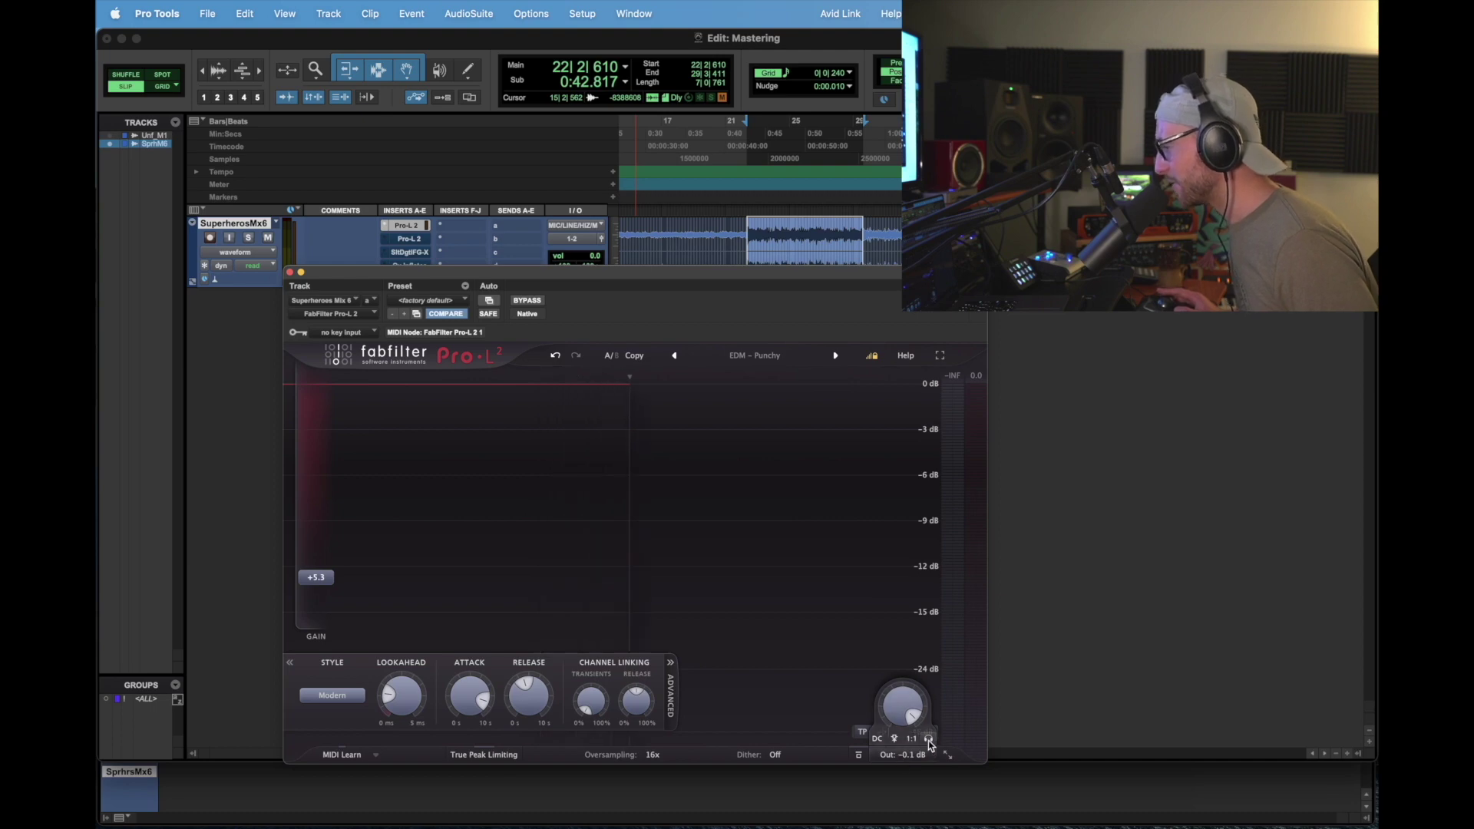
Step: Enable Audition Limiting and play the mix while settling the gain at +4.9 dB
click(929, 740)
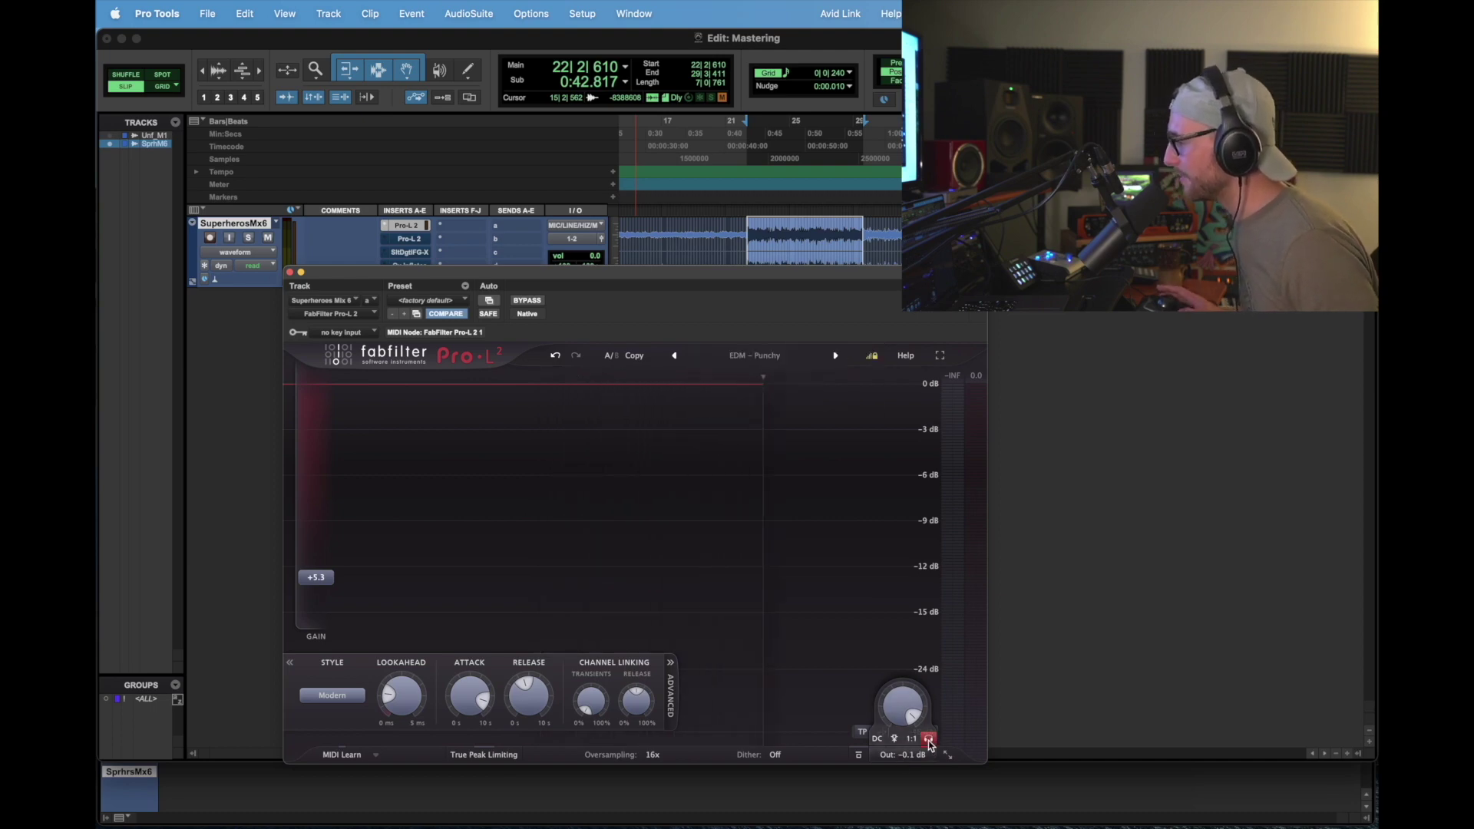
mouse_move(914, 754)
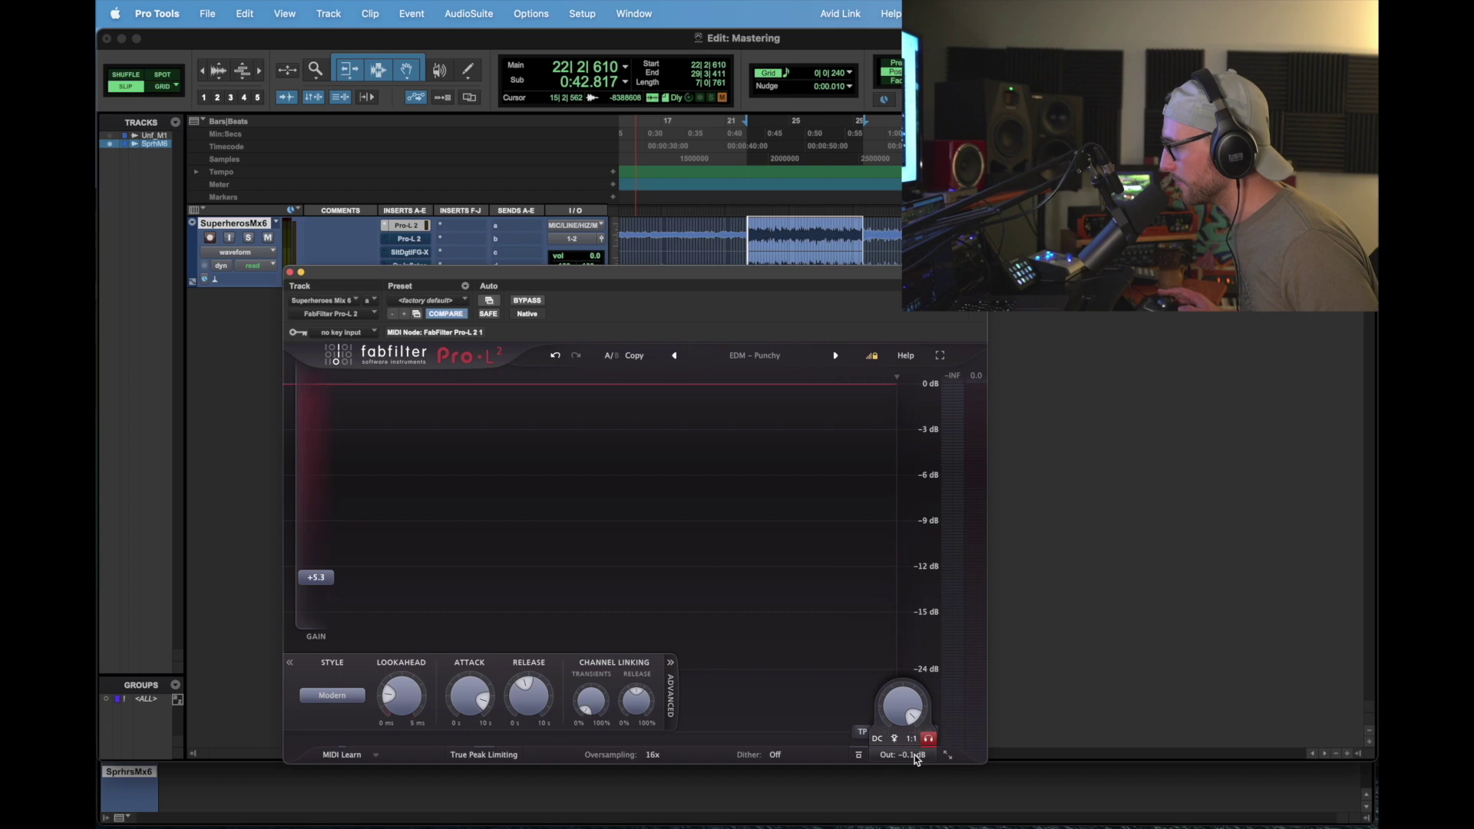
key(space)
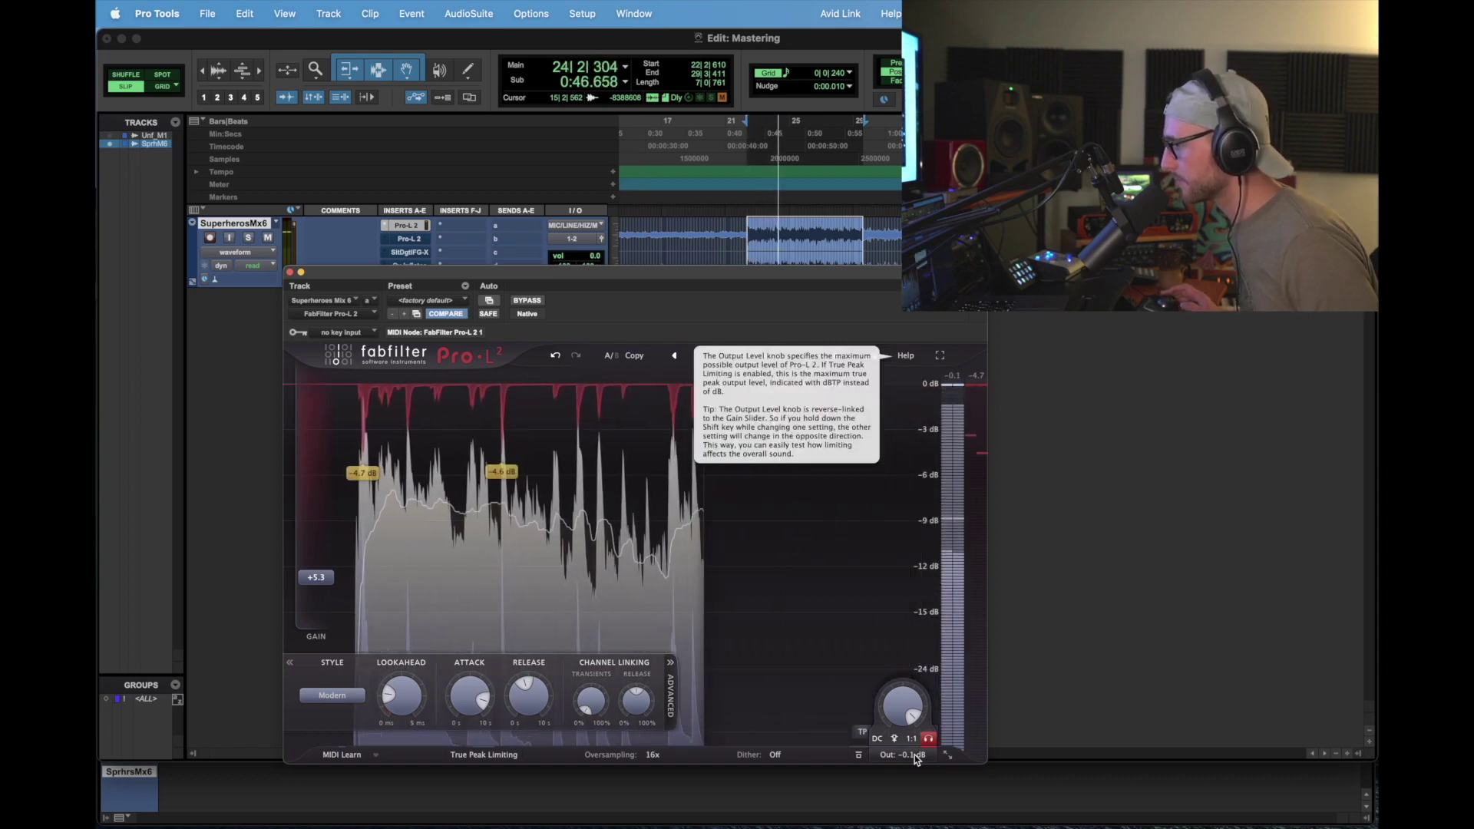
drag(316, 581, 331, 586)
key(space)
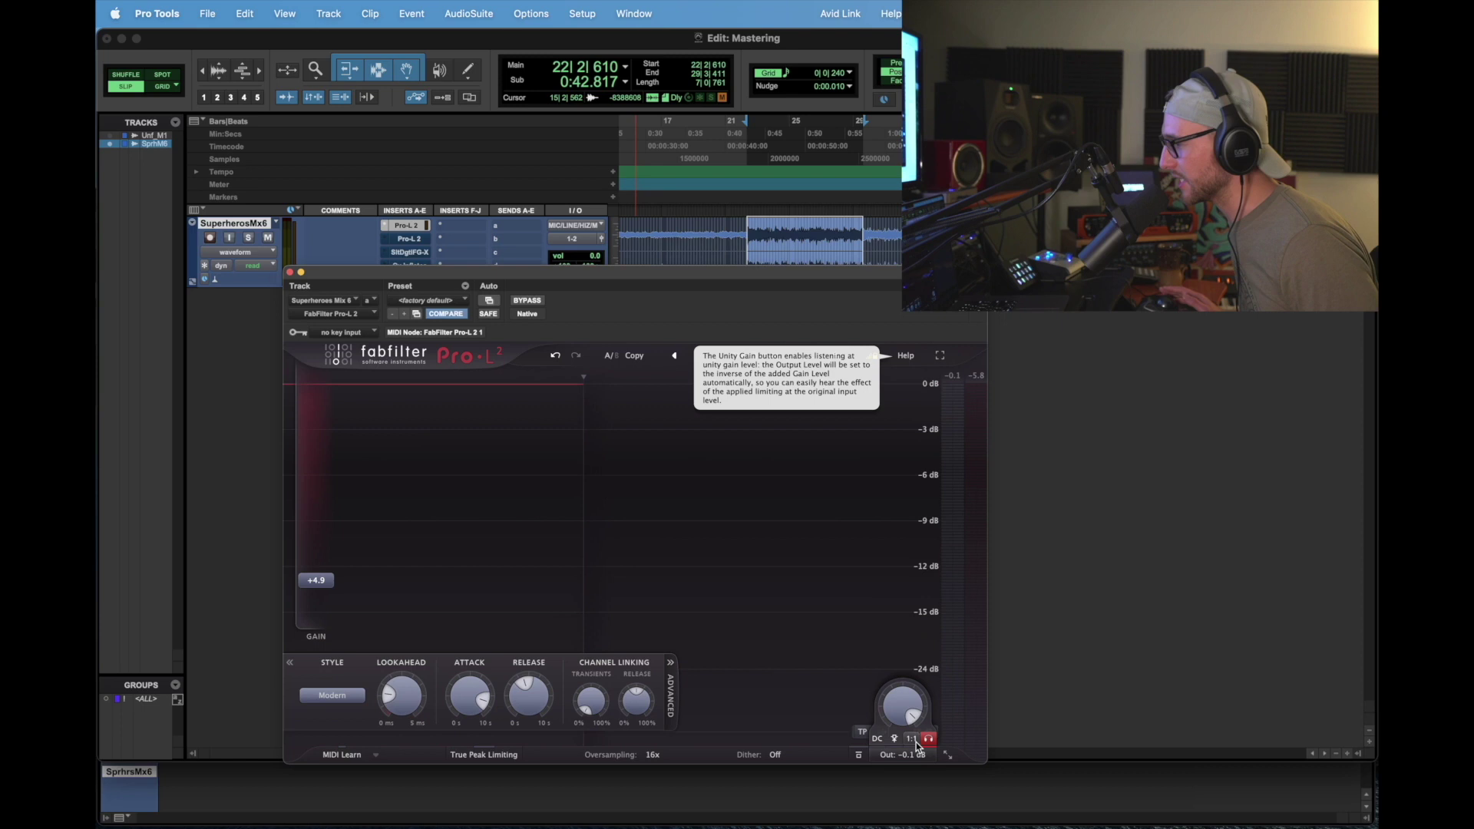
Step: Toggle 1:1 unity-gain listening on and off twice for a level-matched comparison
click(918, 742)
click(913, 743)
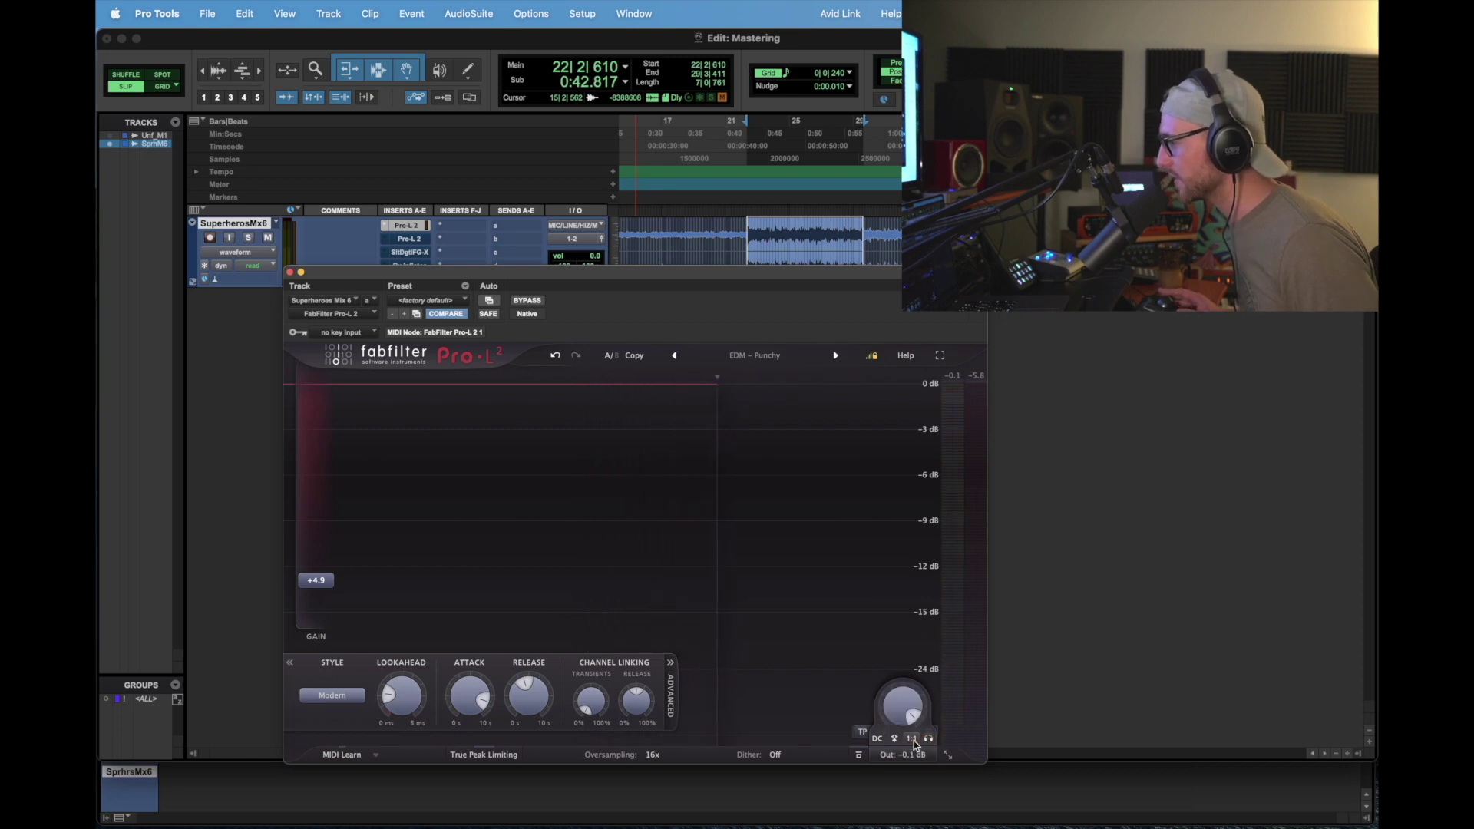
click(913, 742)
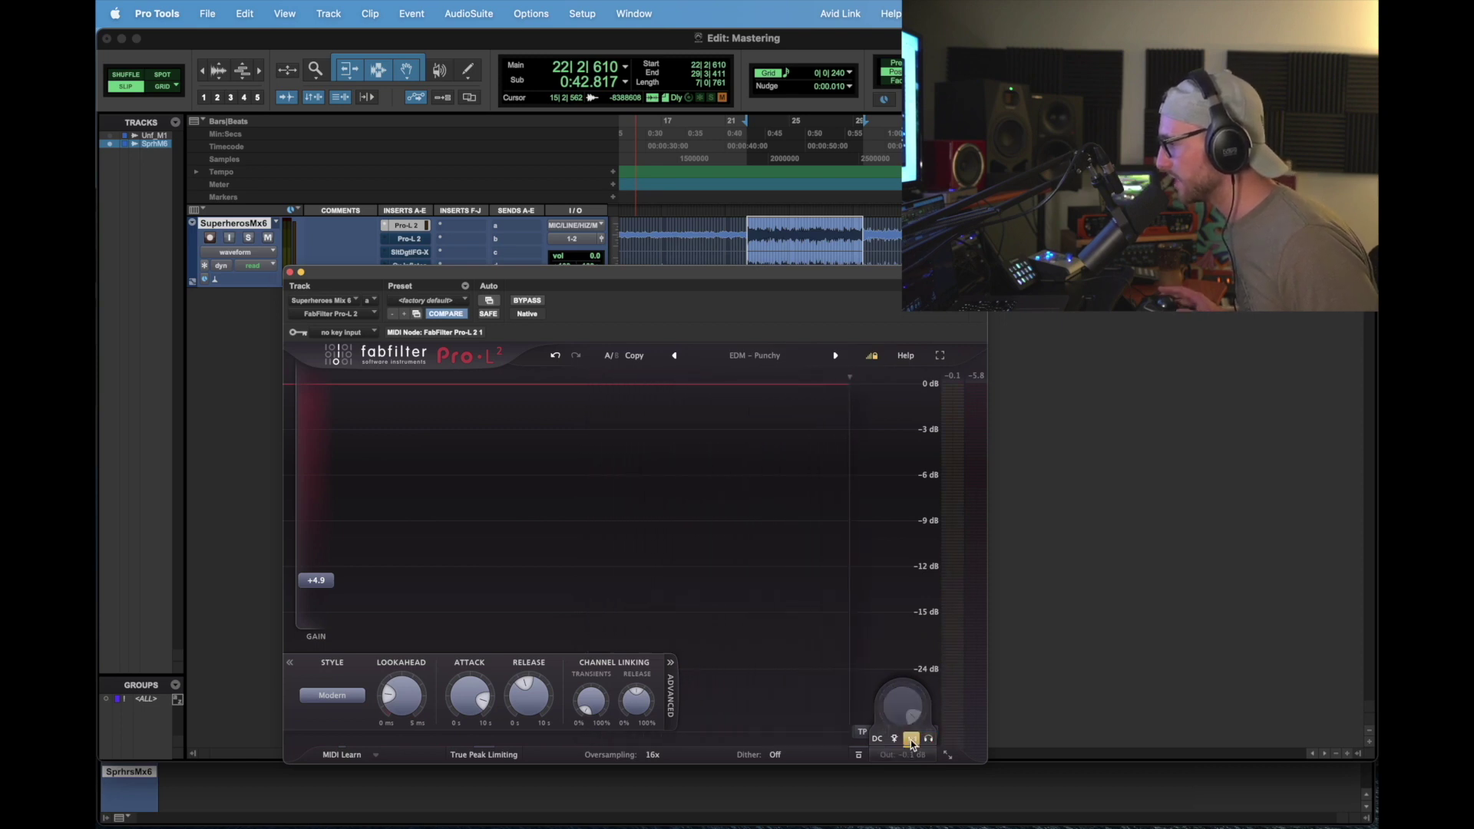
click(913, 742)
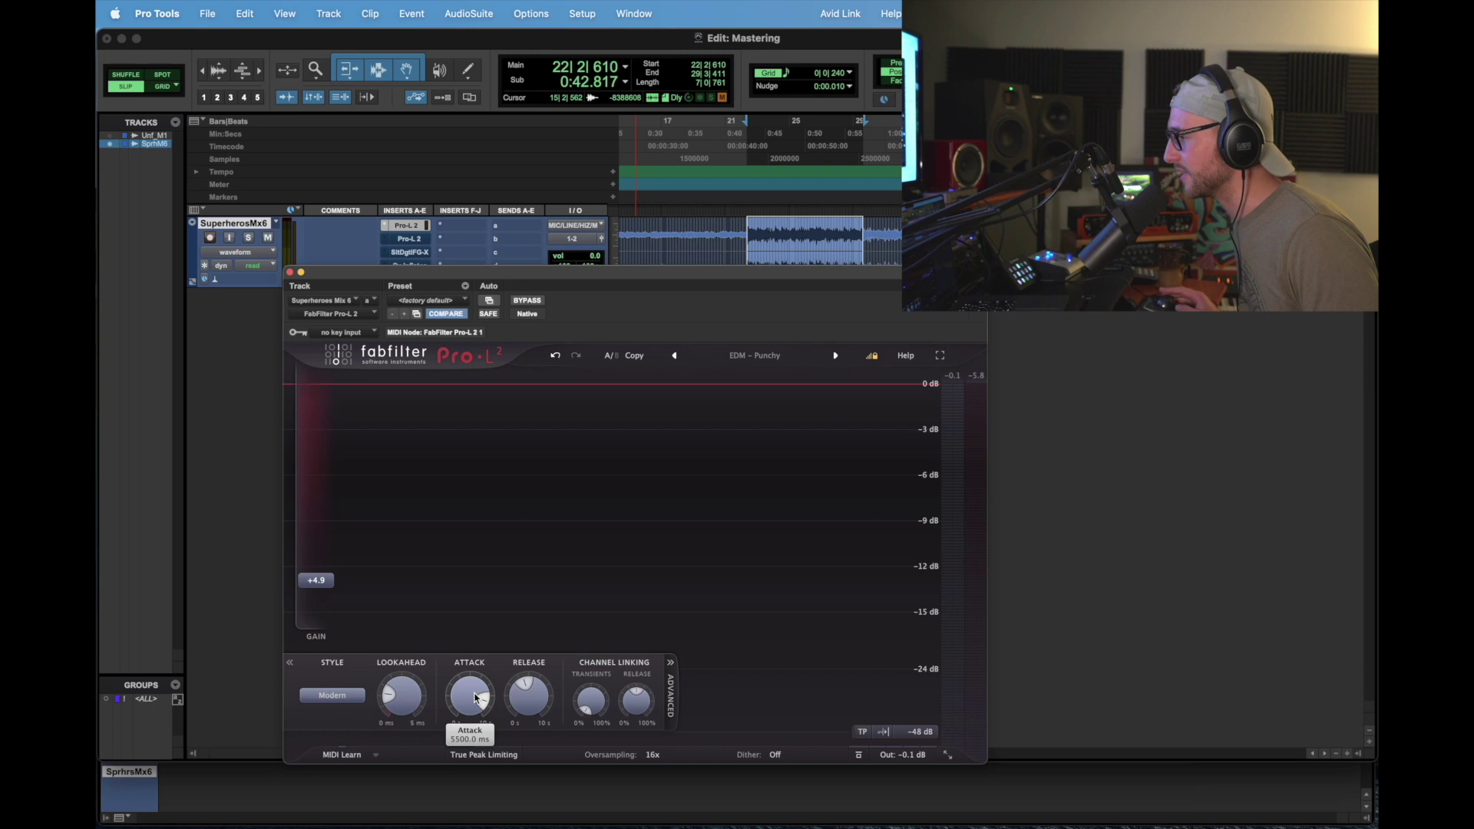
Step: Shorten the attack, turn release to minimum, and pull the gain back toward 0 dB
drag(476, 697, 468, 721)
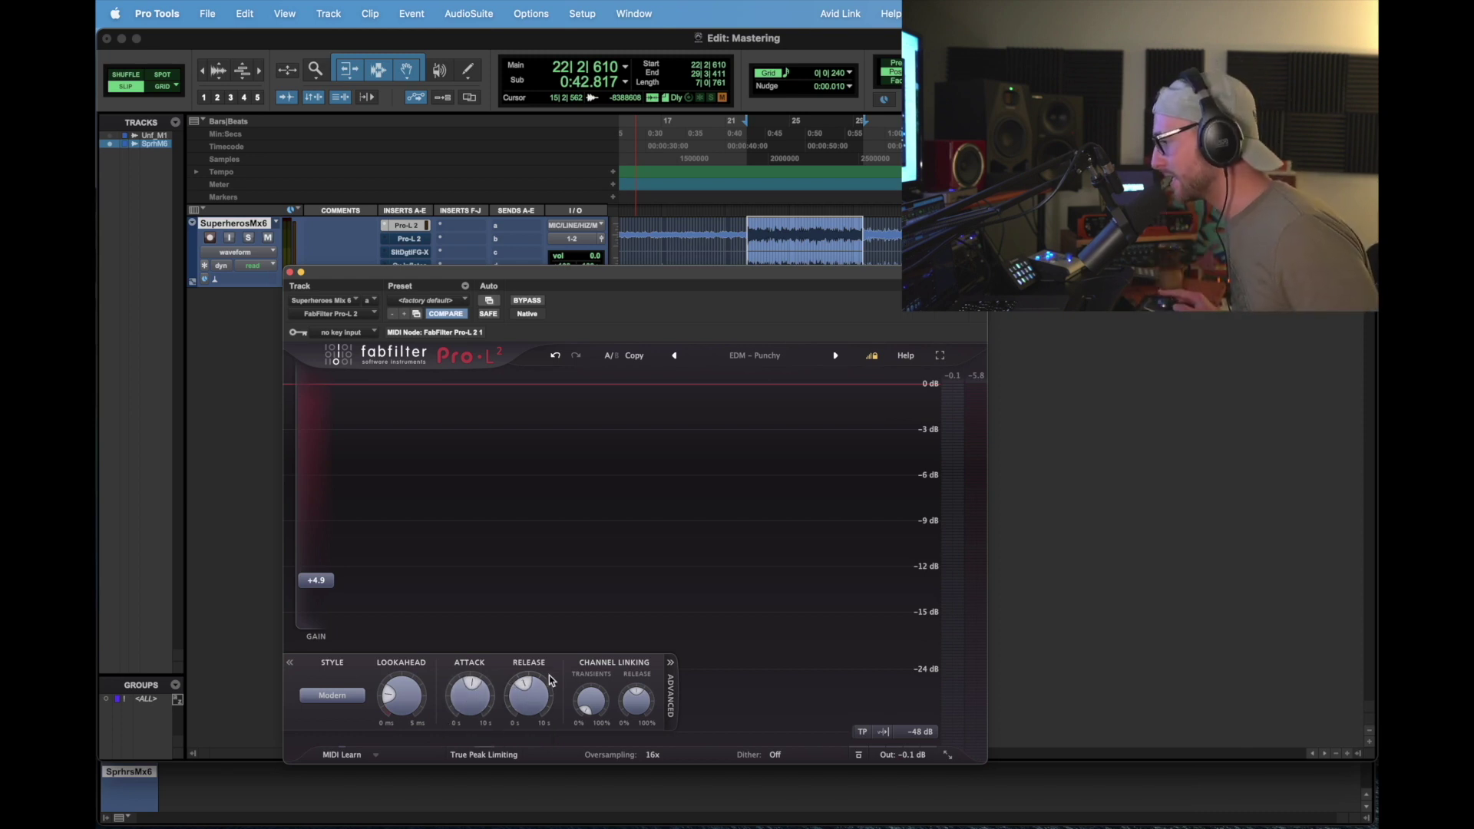
drag(524, 687, 523, 705)
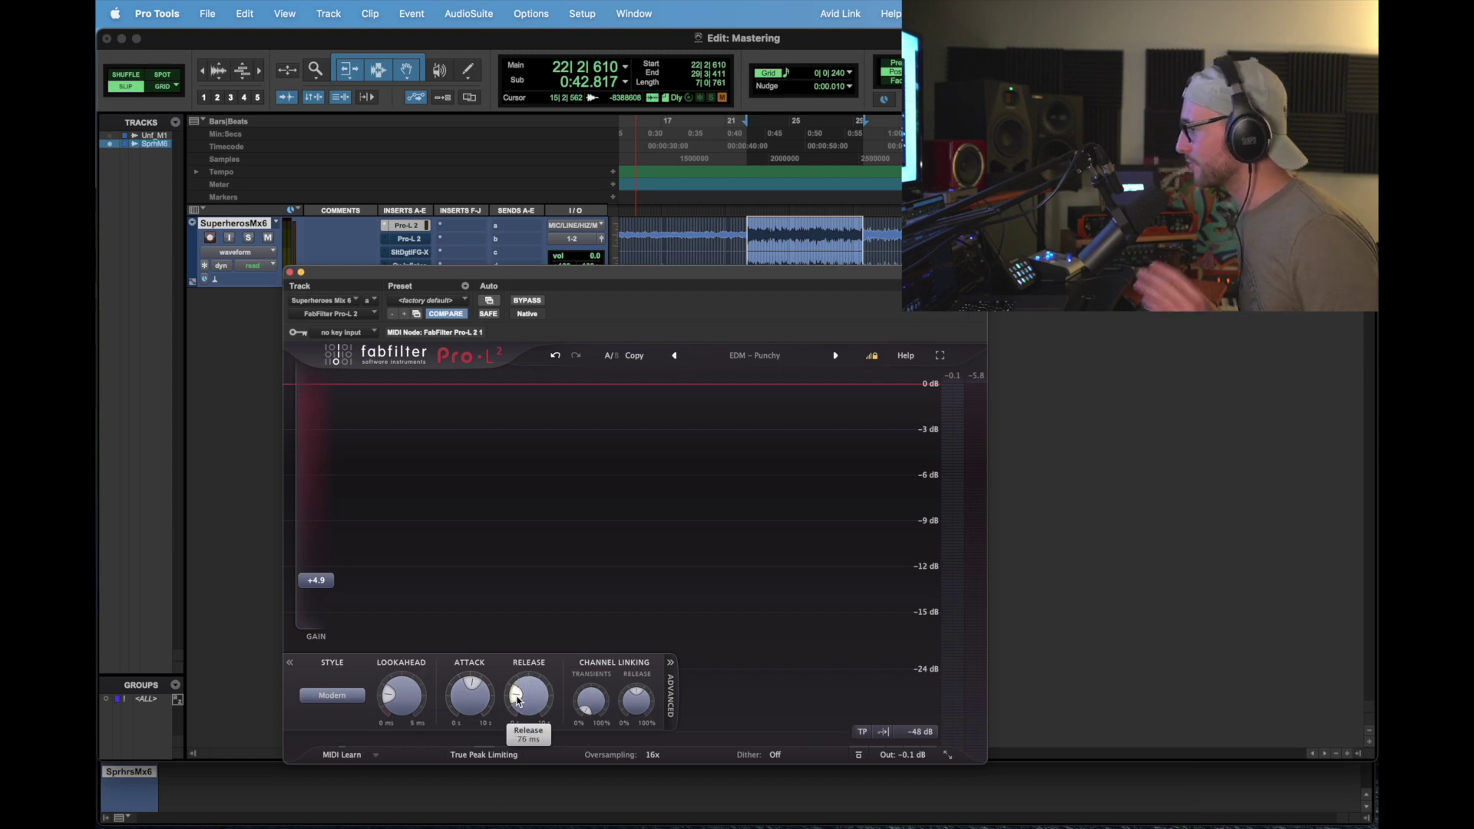
mouse_move(315, 581)
mouse_down()
mouse_move(321, 621)
mouse_move(315, 586)
mouse_up()
Step: Play the mix and compare the +4.1 dB limiting against bypass
key(space)
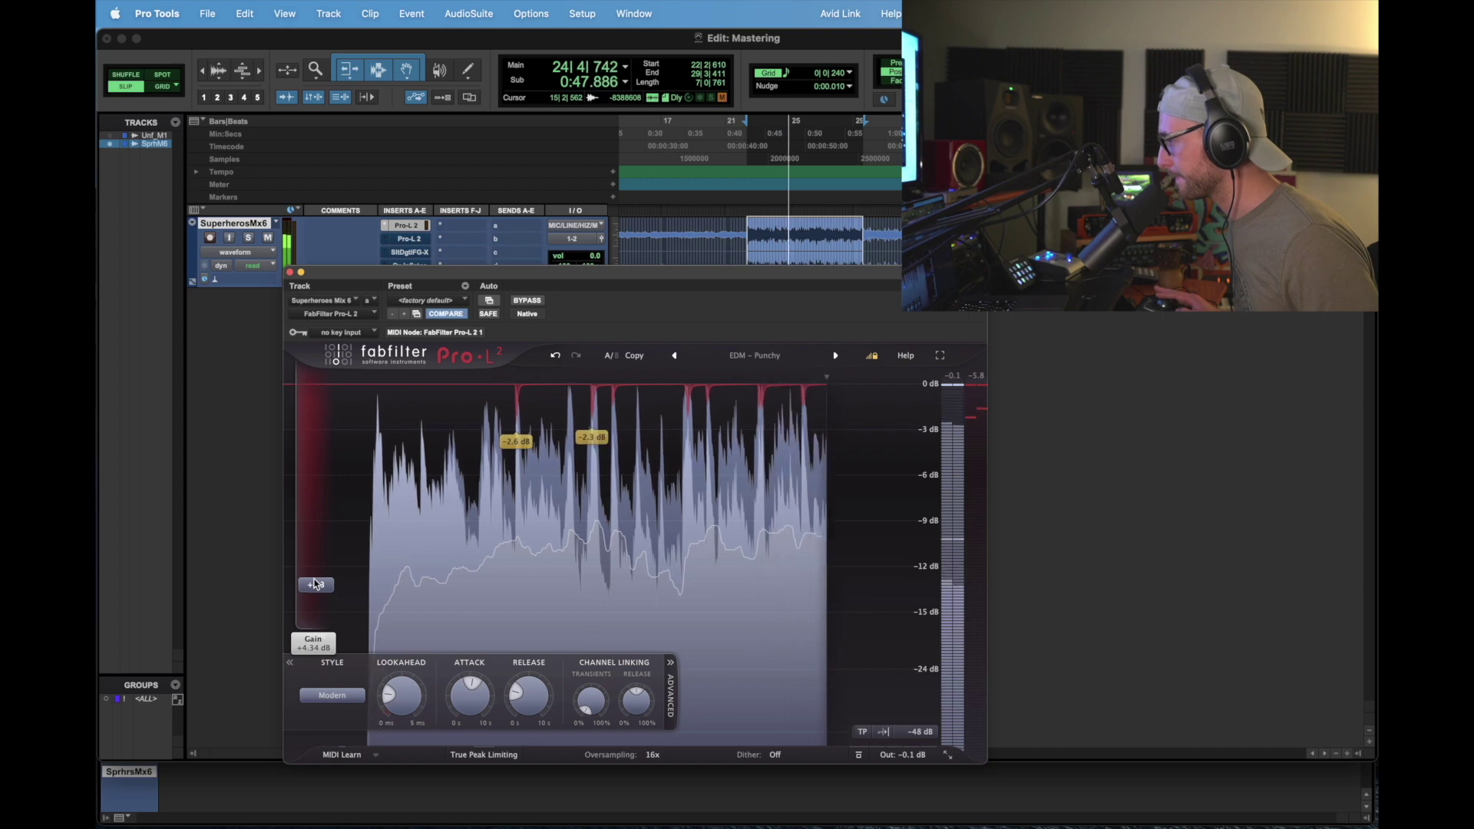
click(527, 300)
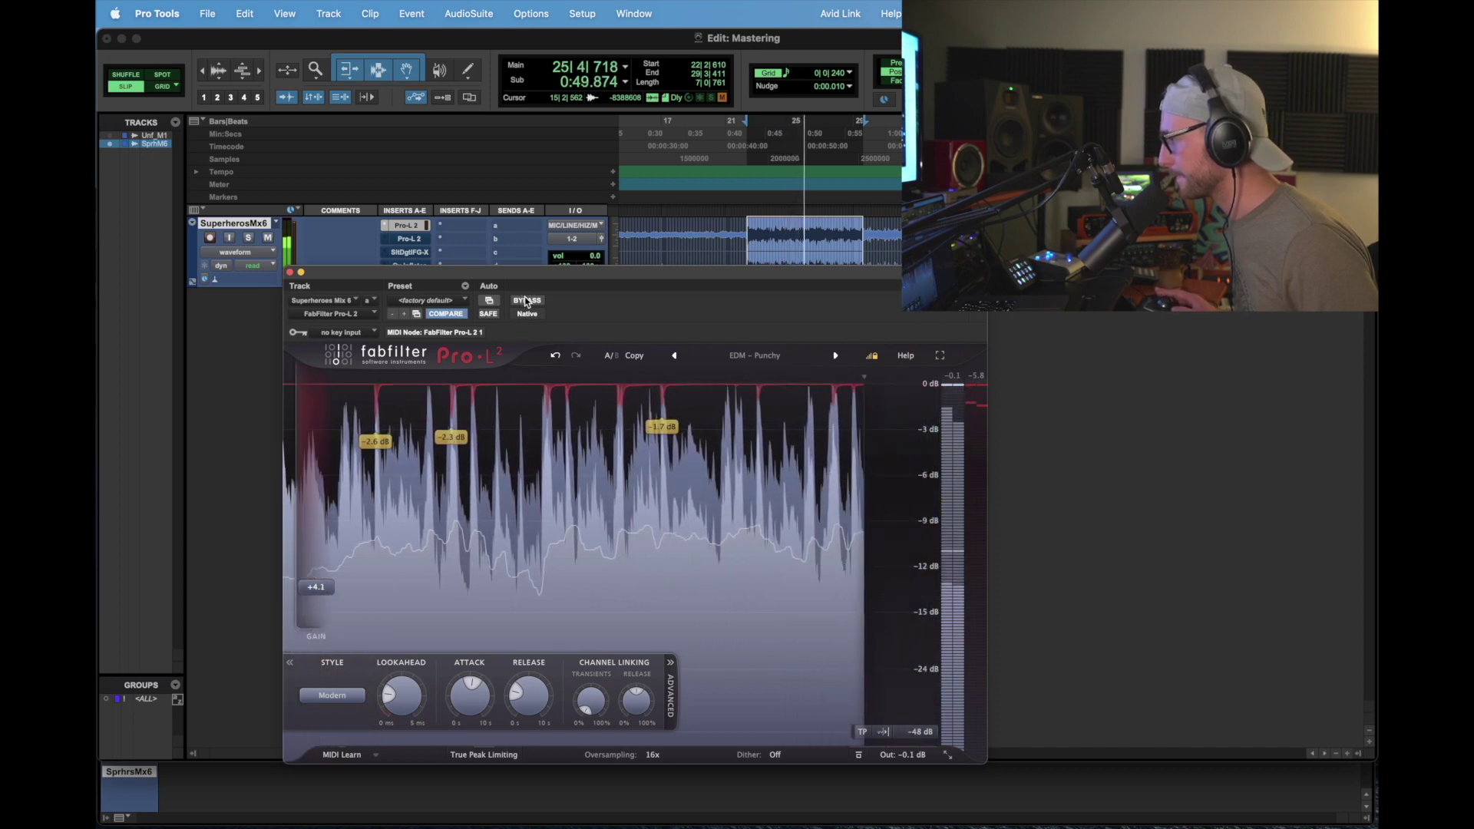
click(527, 300)
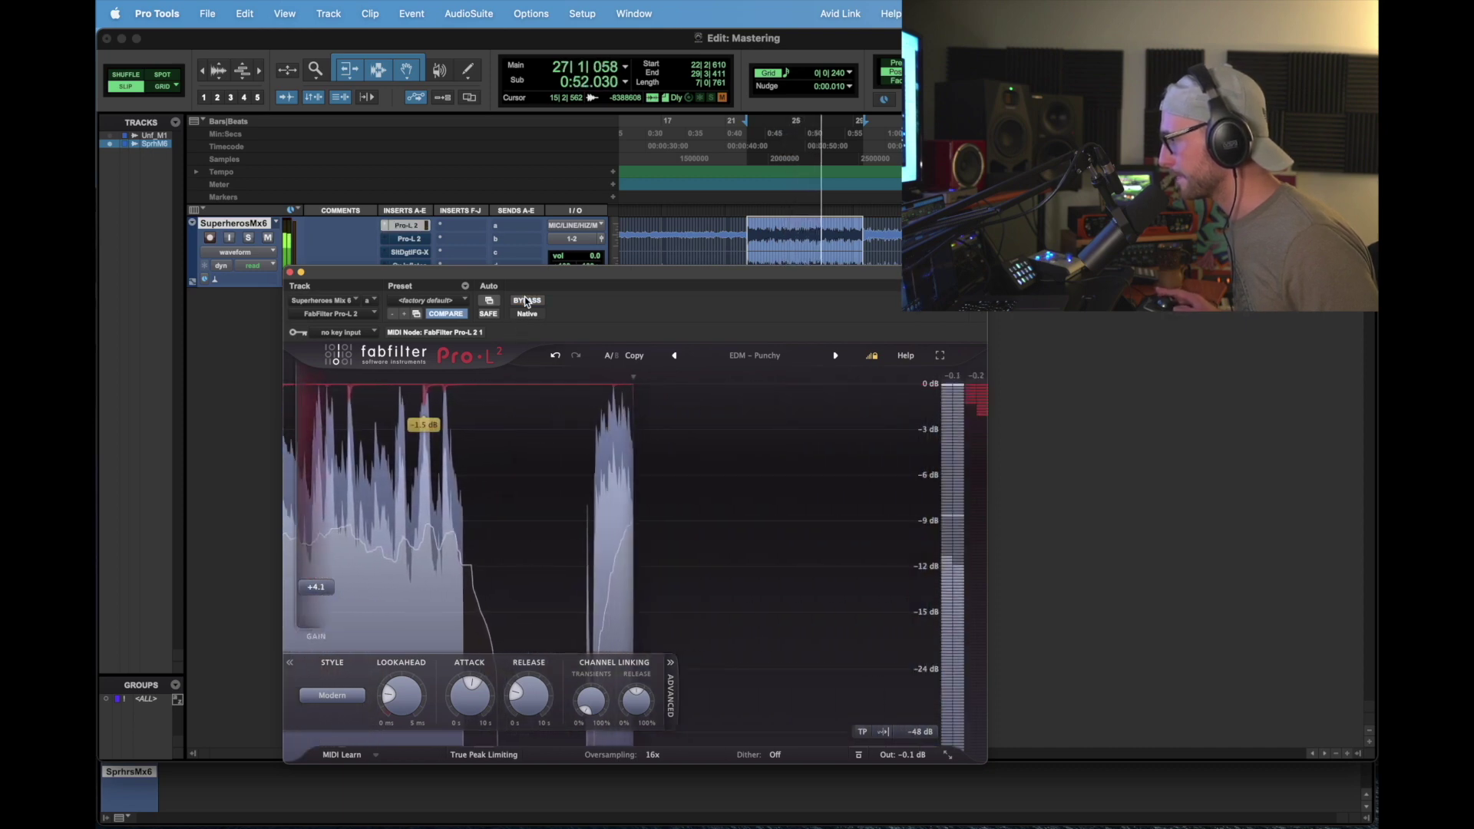
key(space)
Step: Replay the section and toggle the 1:1 level-matched comparison off and back on
mouse_move(906, 756)
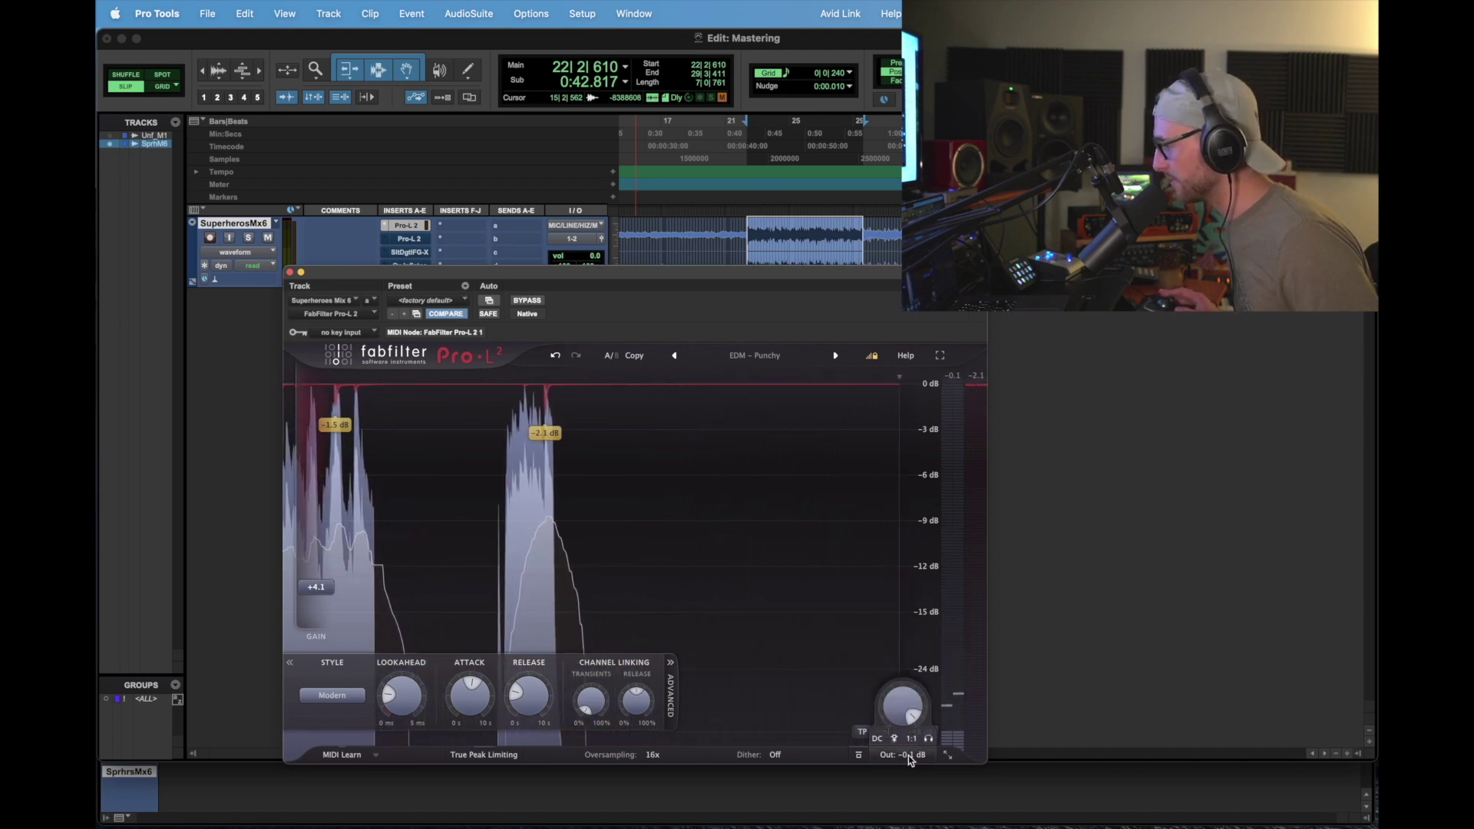
key(space)
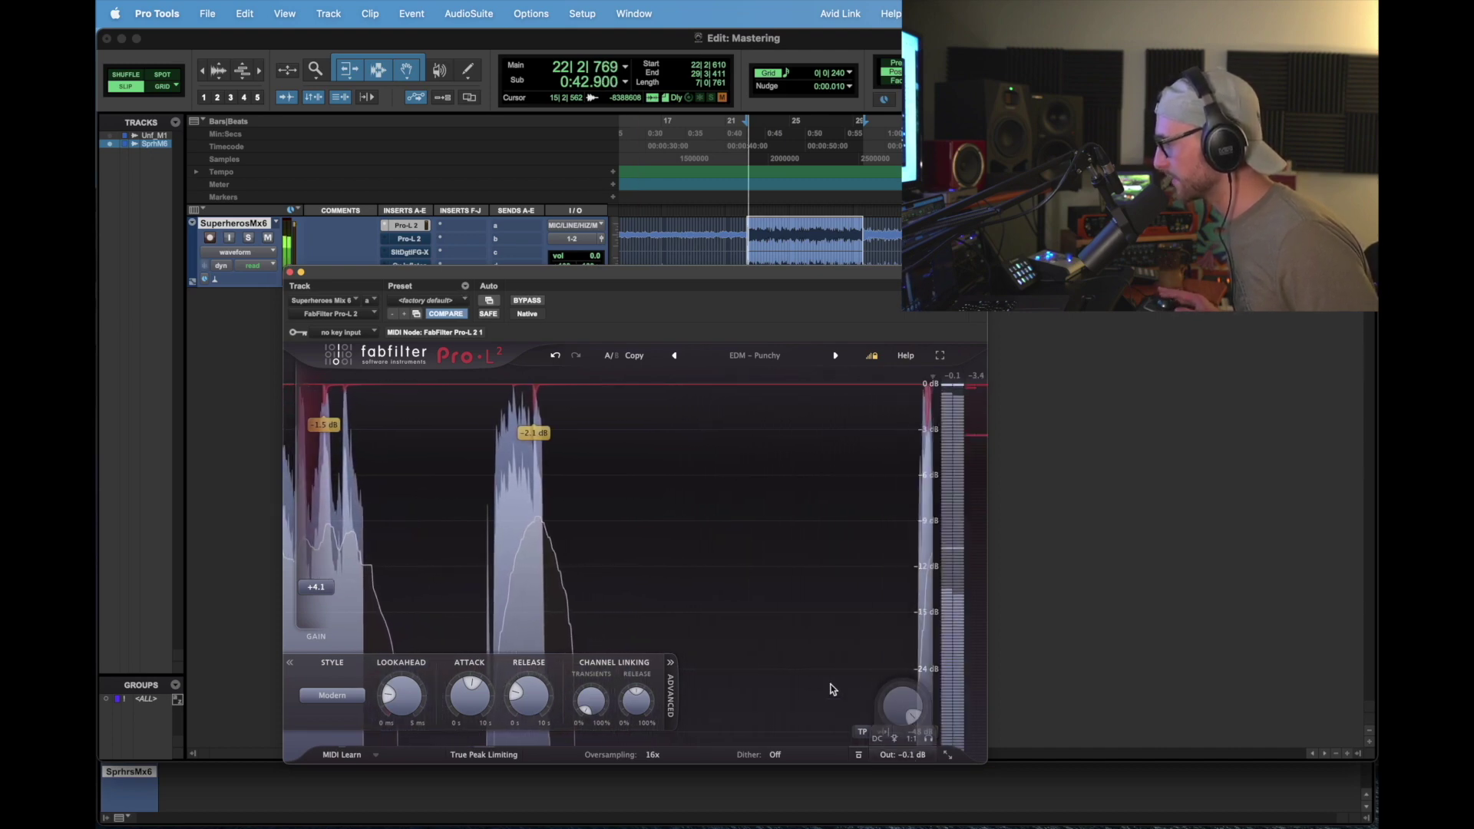
click(911, 739)
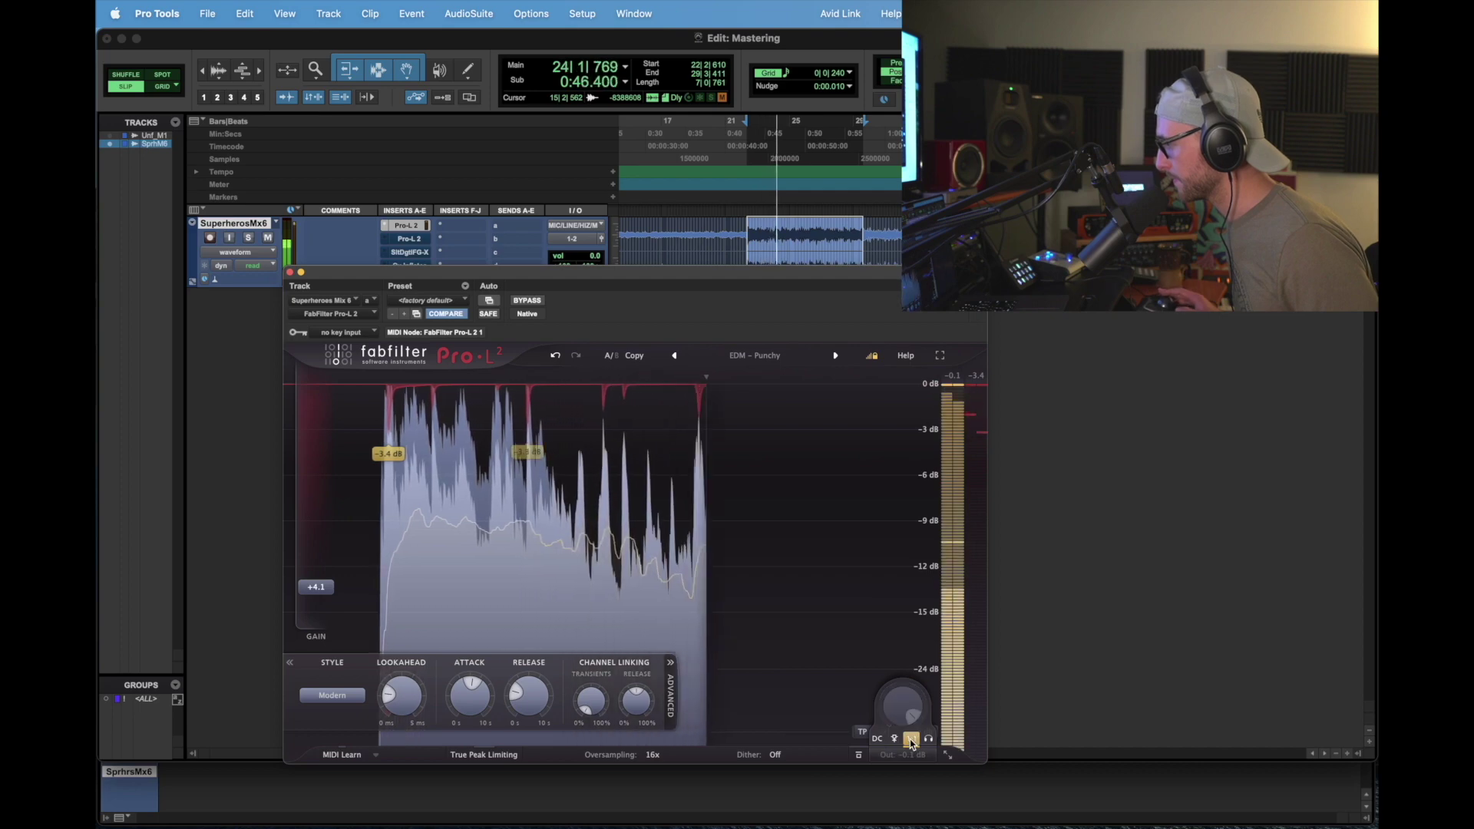
click(911, 741)
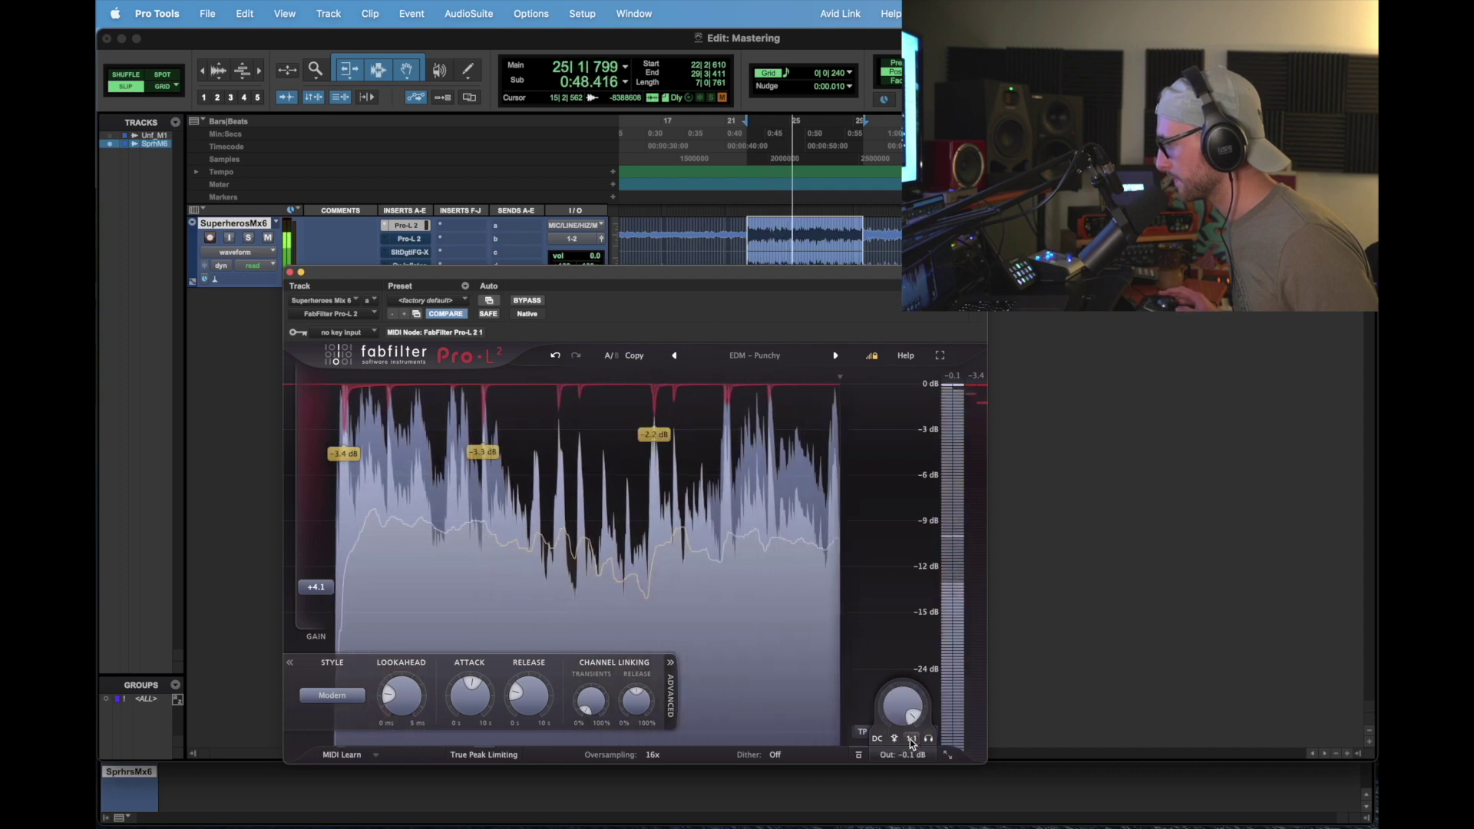
click(912, 739)
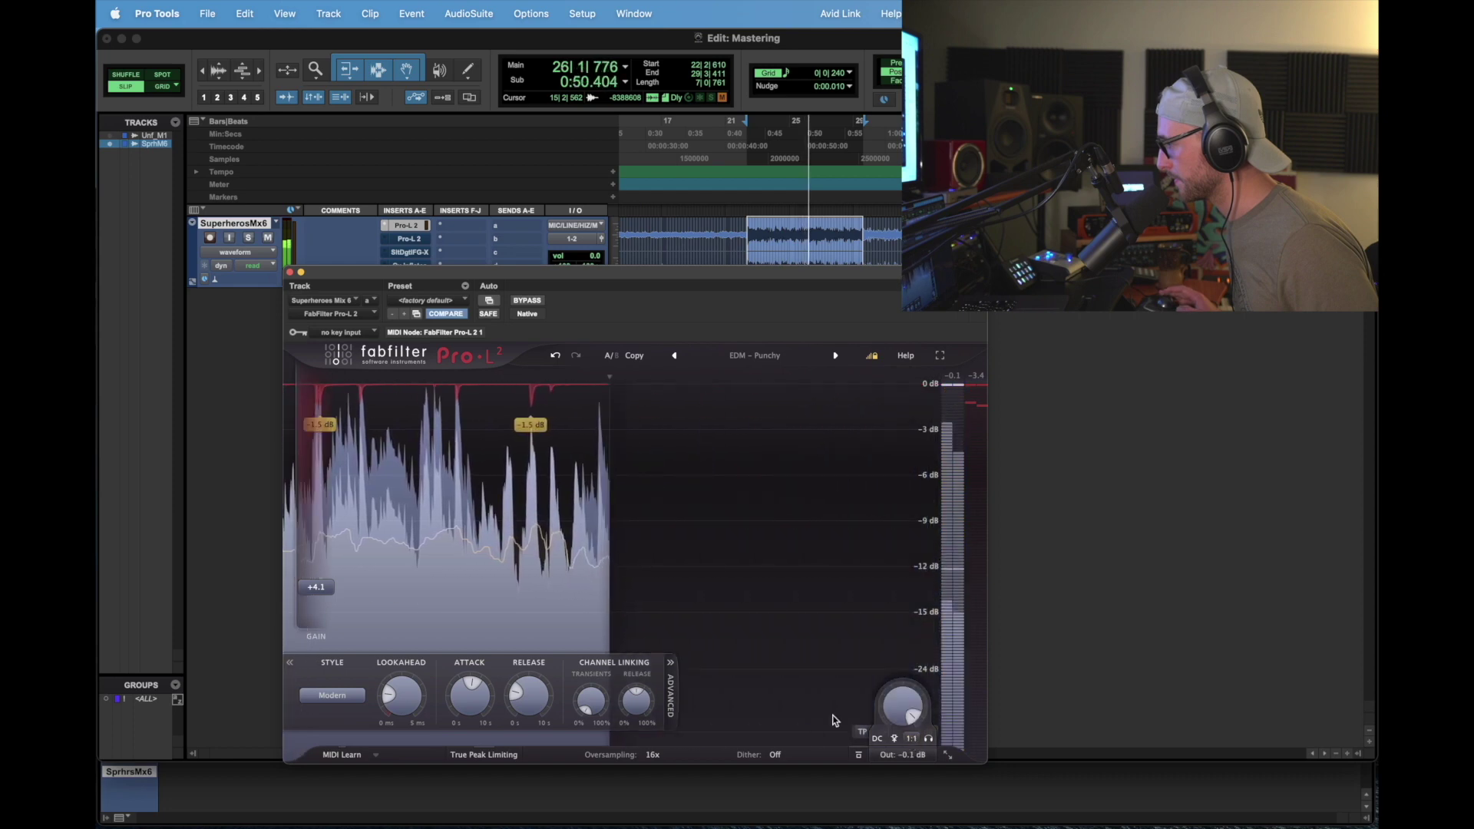
Step: Try the Punchy, Dynamic and Modern limiting styles, settling on Punchy
click(333, 695)
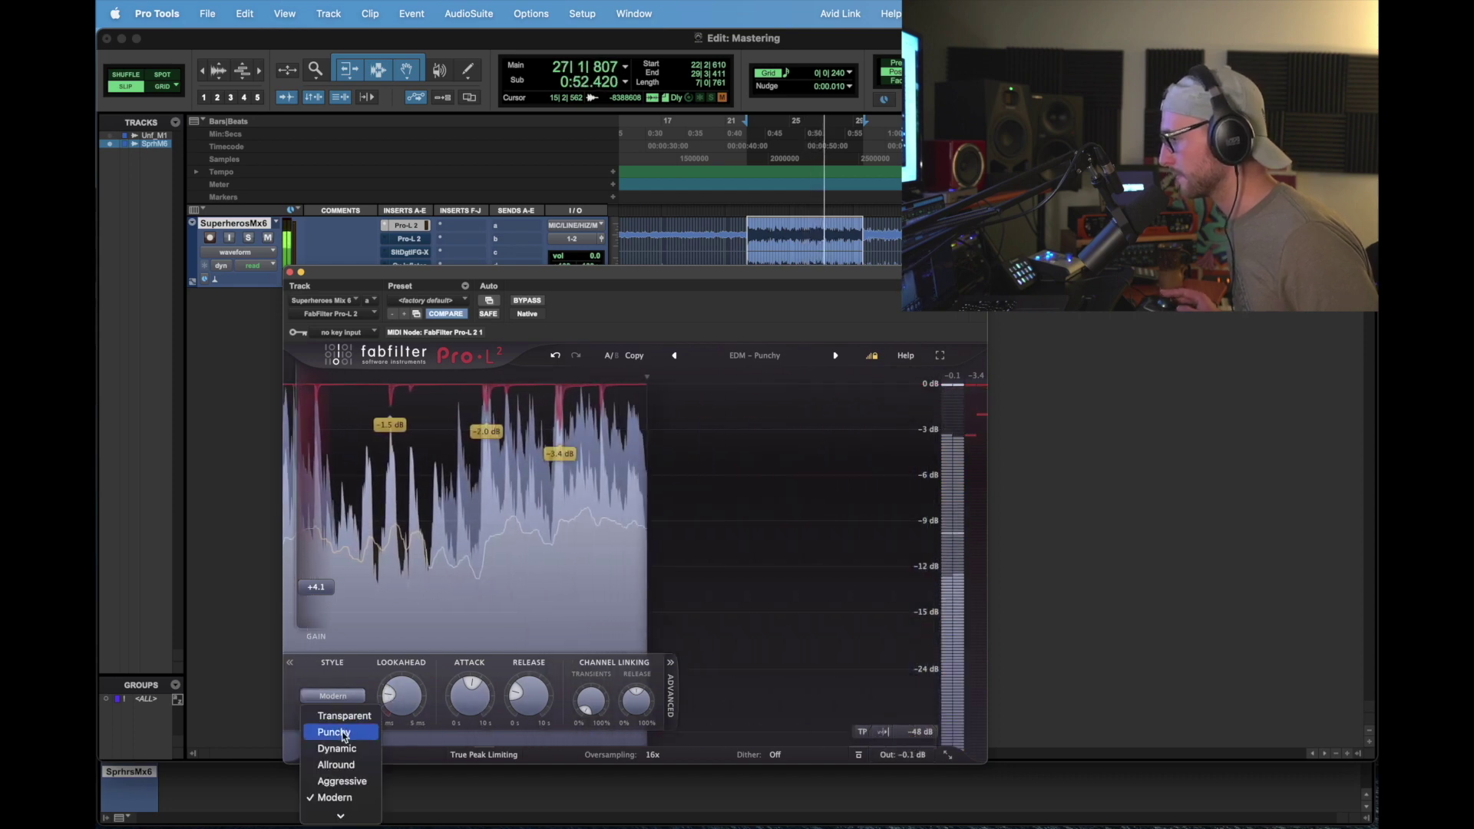
click(344, 739)
click(333, 696)
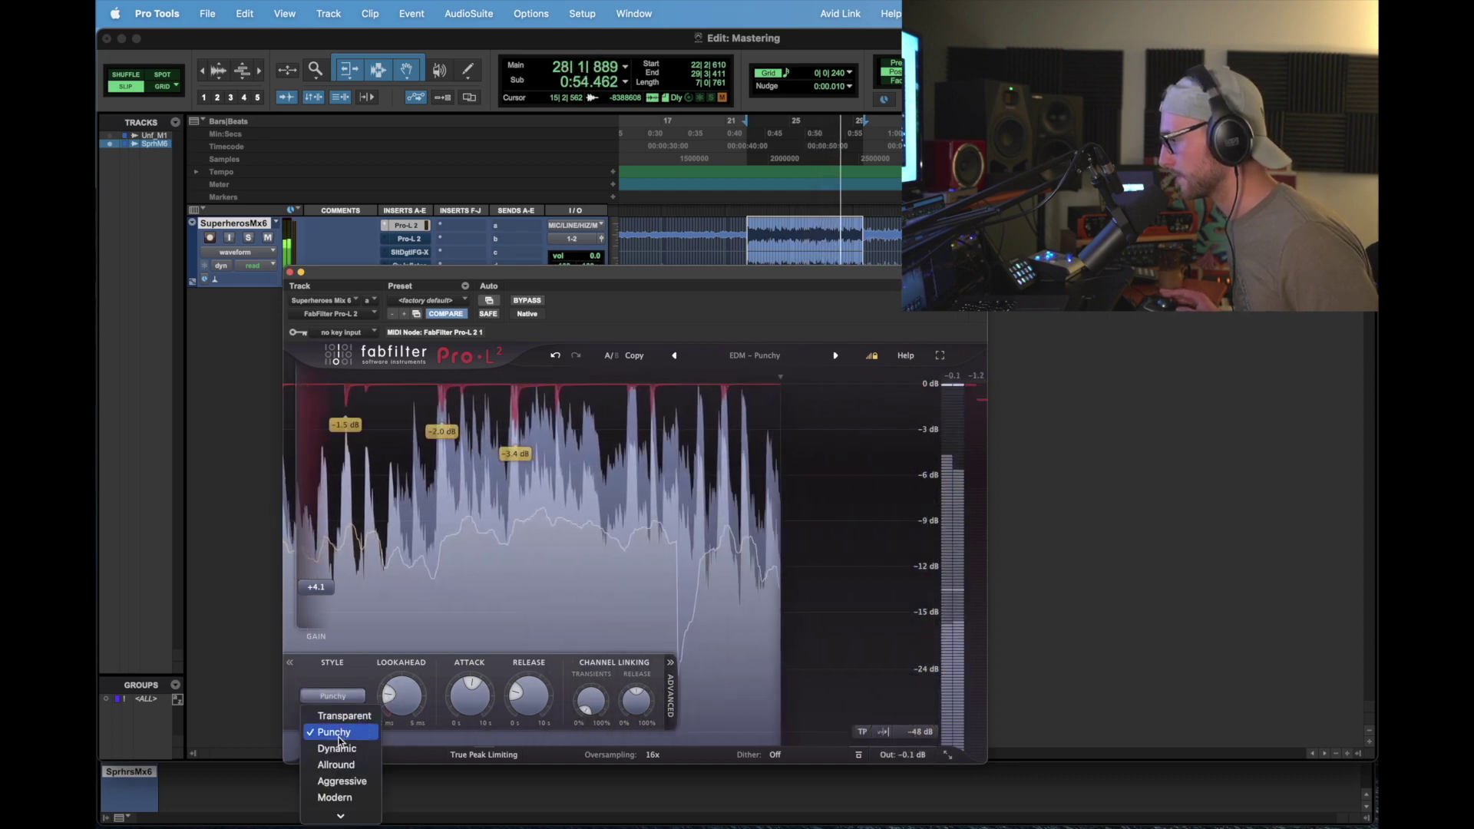
click(342, 750)
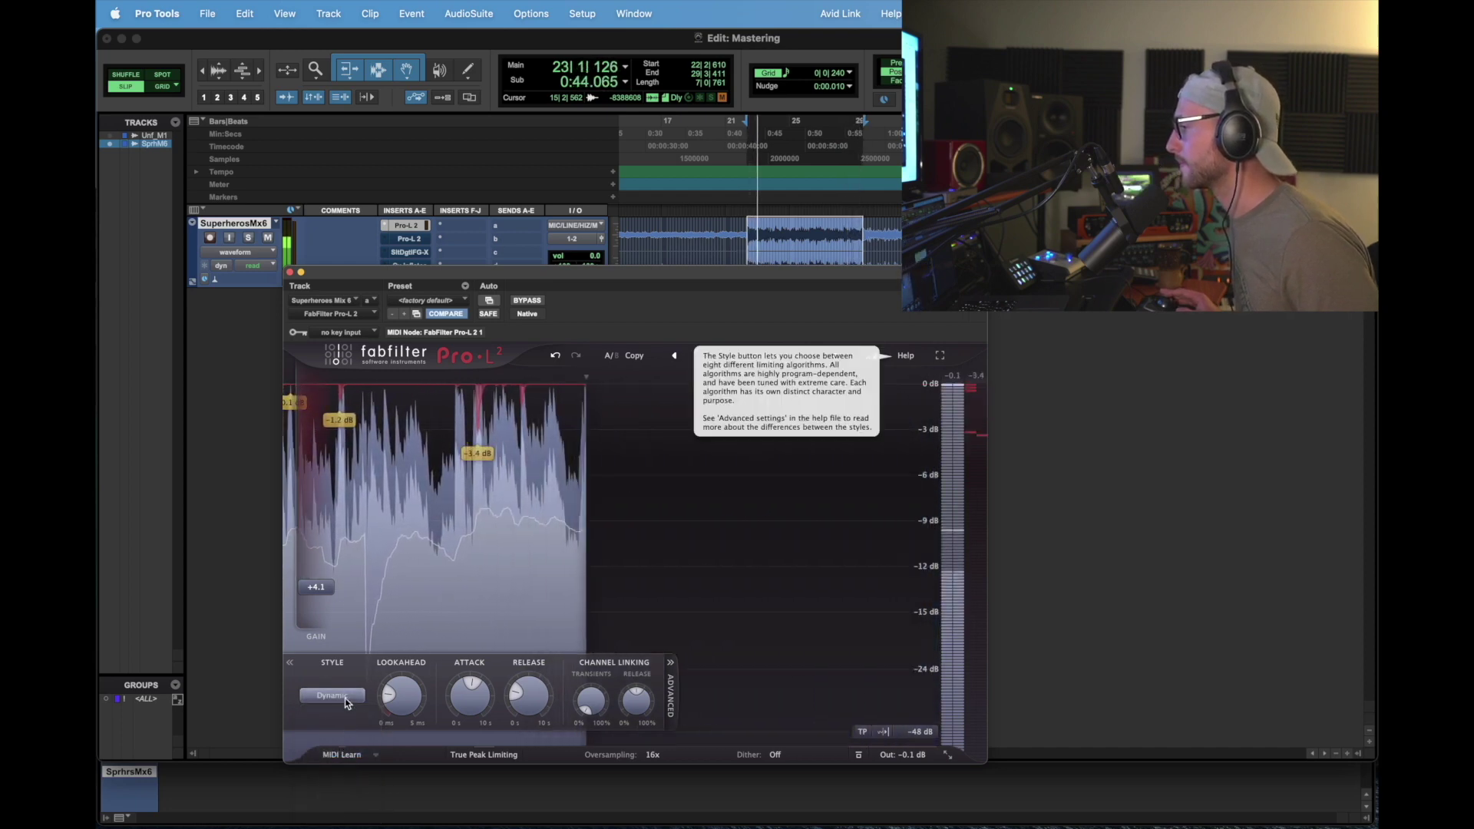
click(333, 696)
click(334, 797)
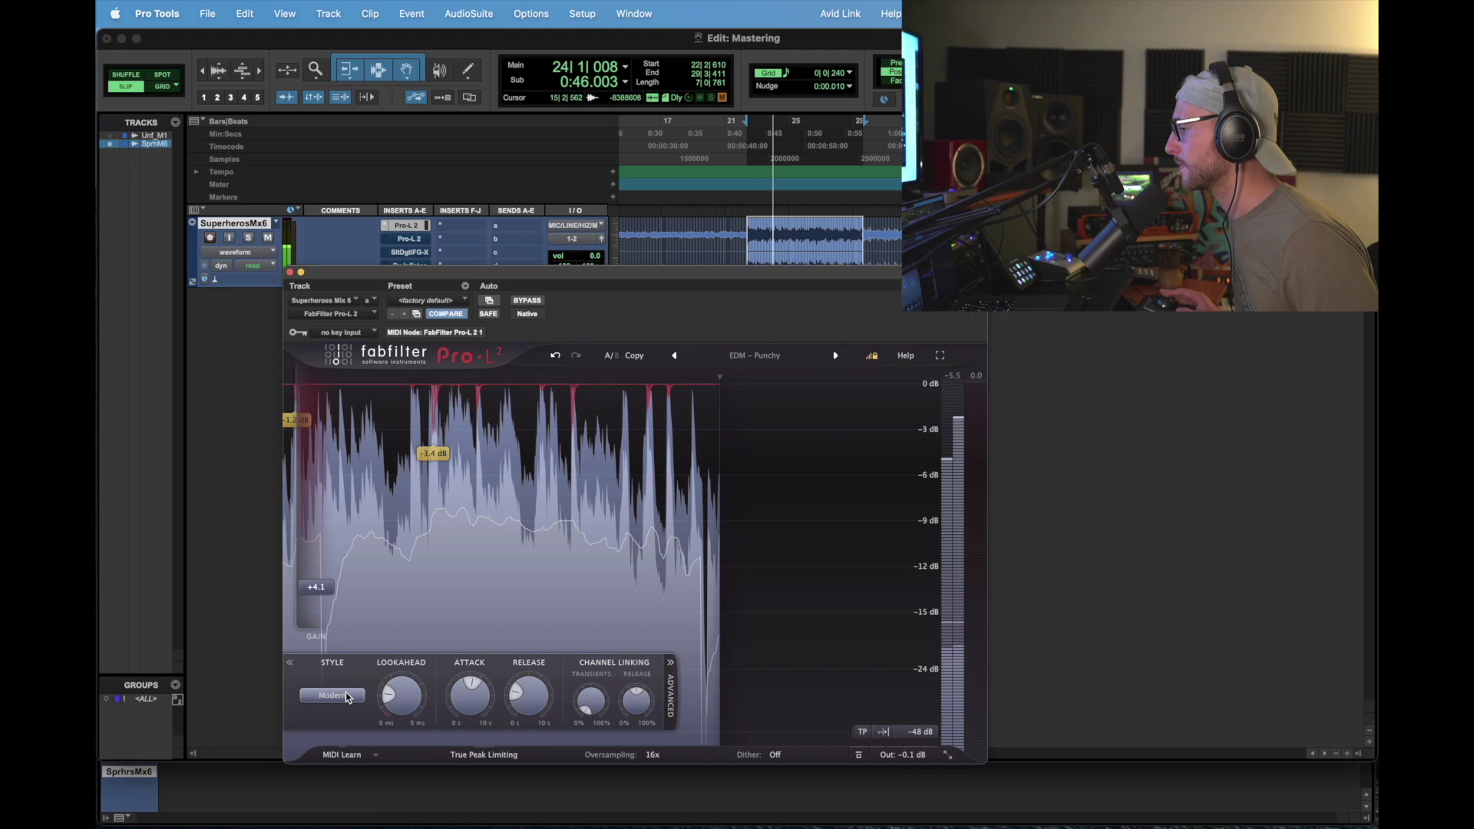
click(345, 697)
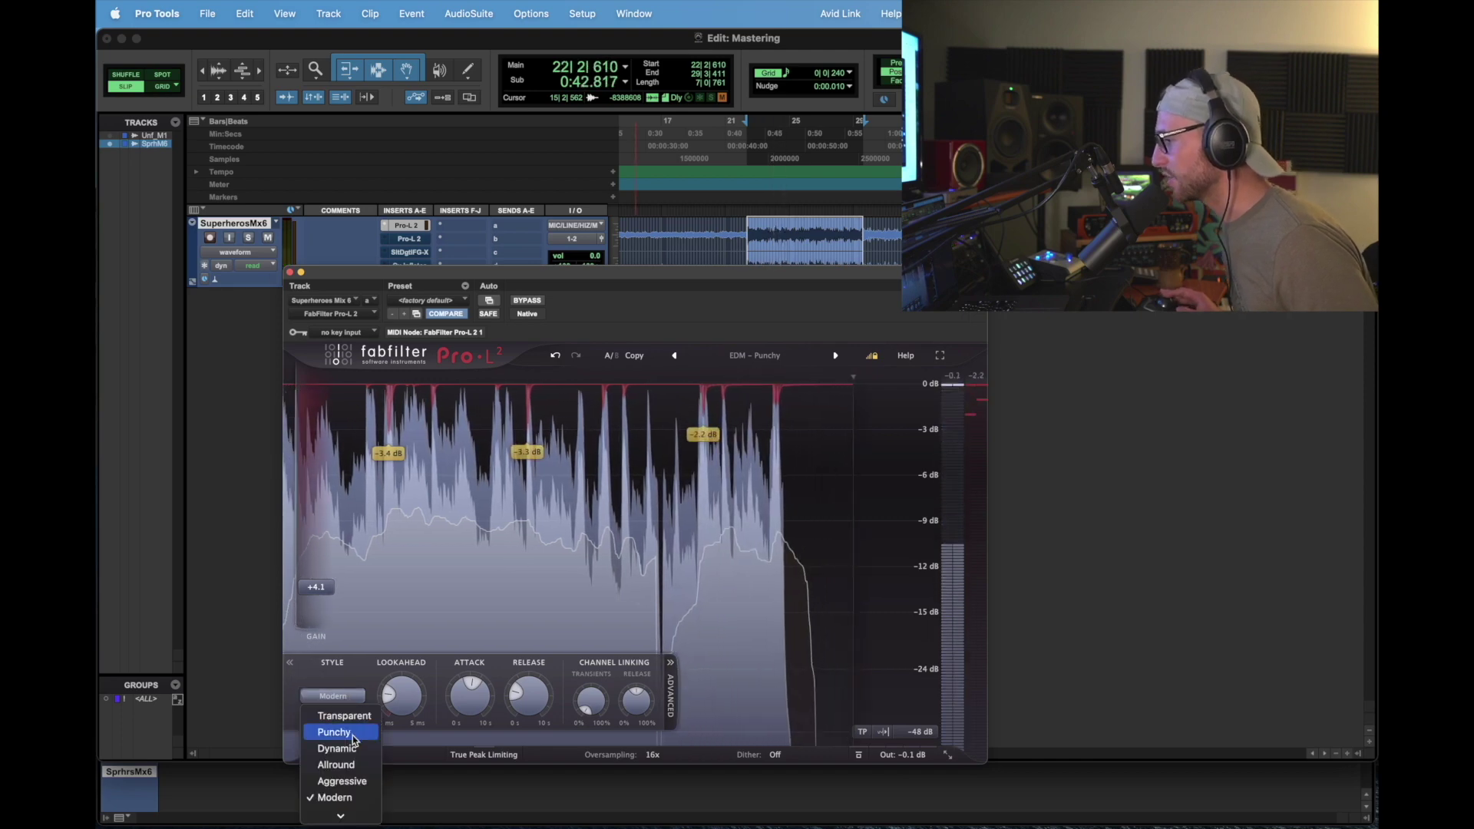
click(334, 732)
click(332, 696)
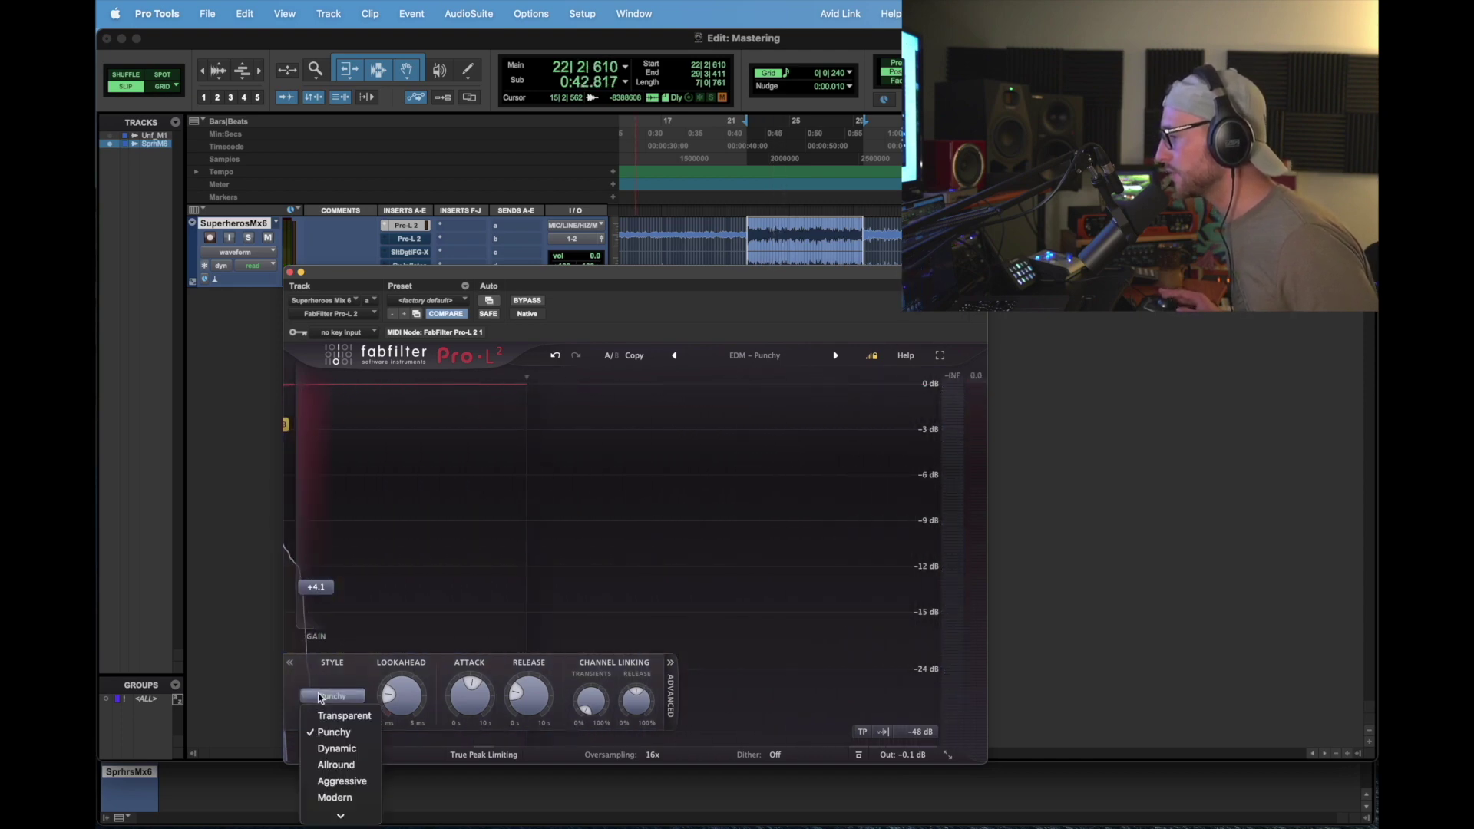
mouse_move(355, 818)
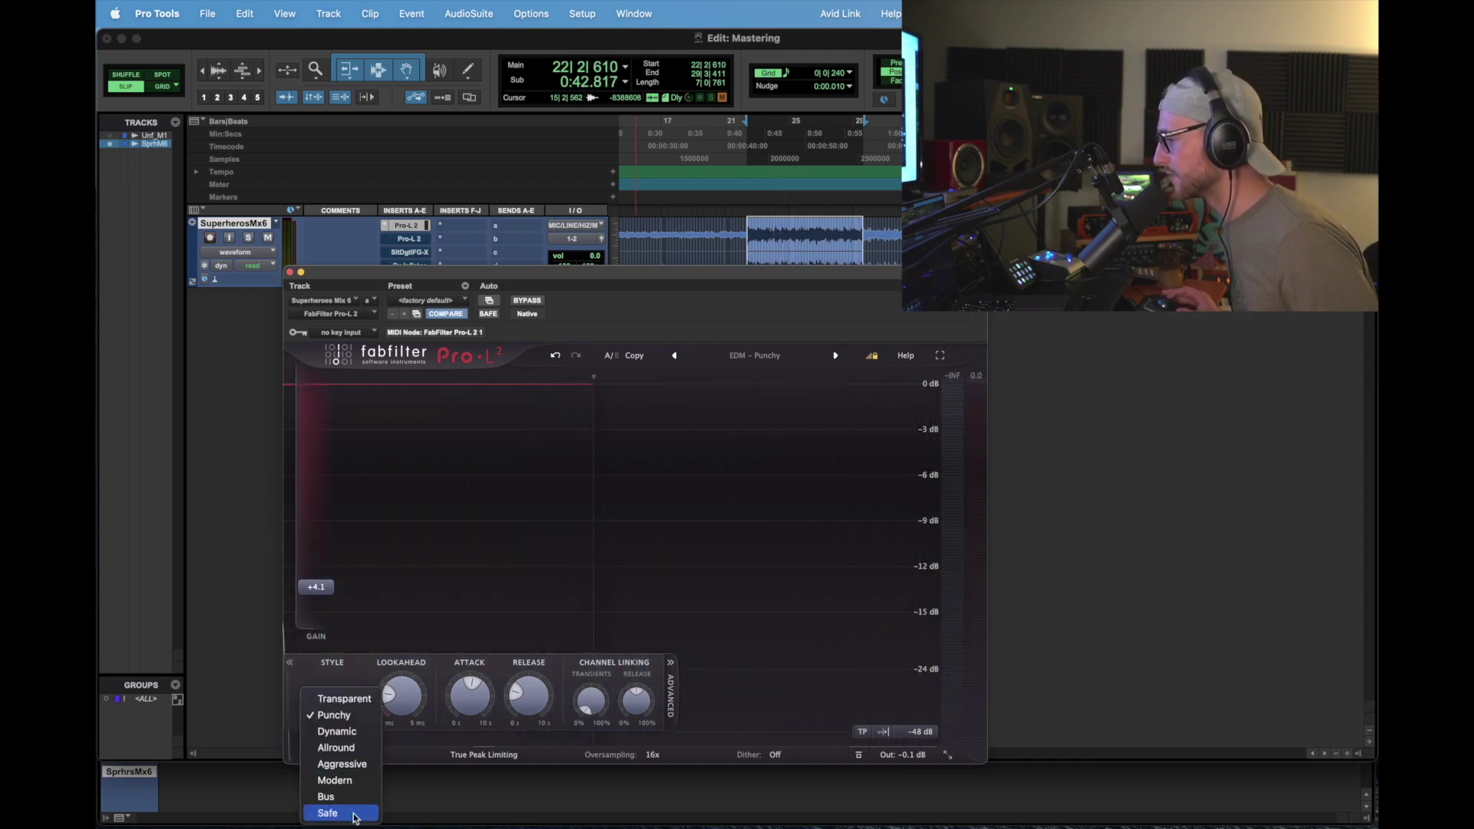
click(357, 678)
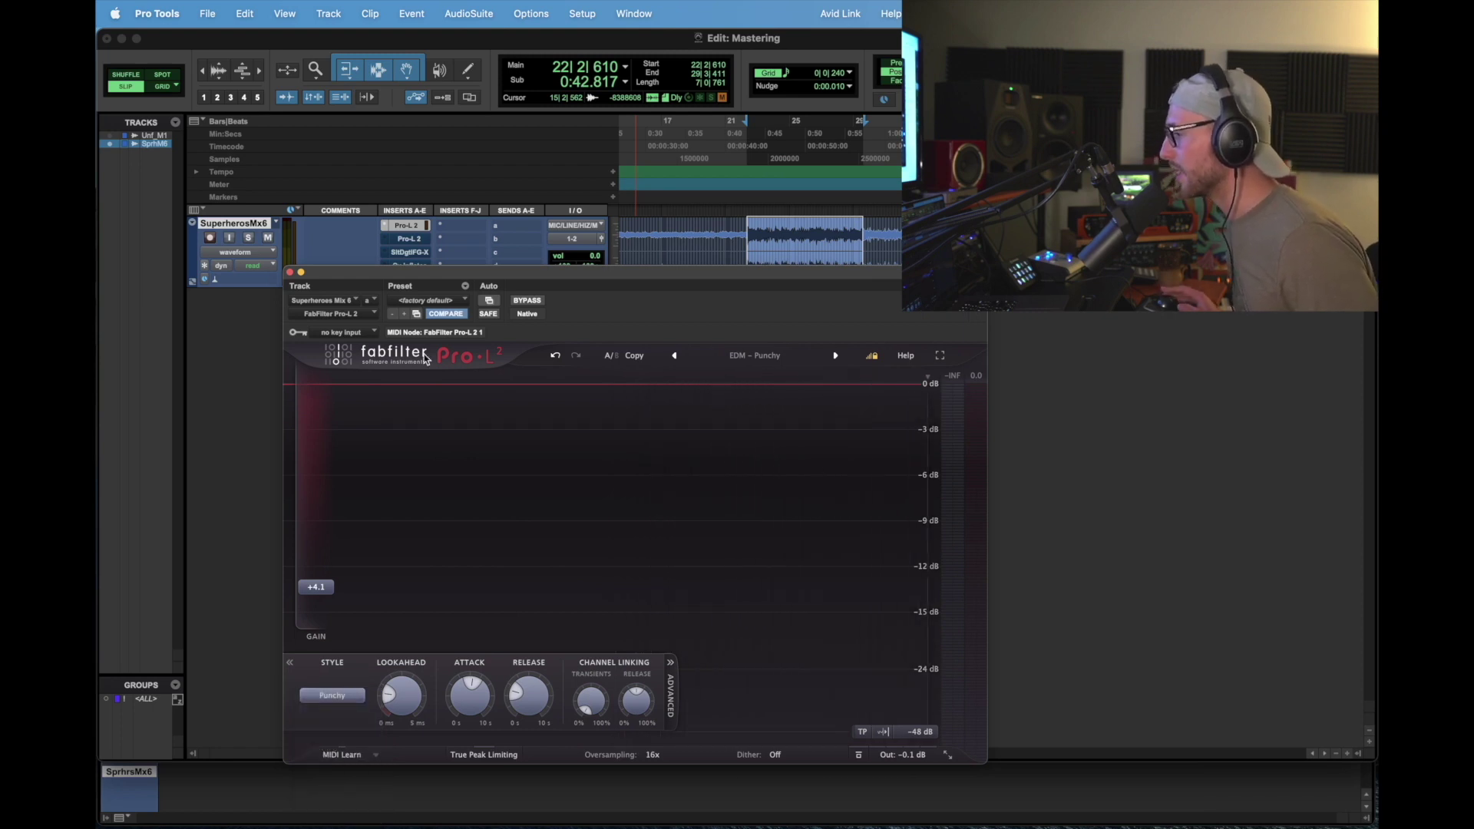
Step: Move the Pro-L 2 plug-in to the second insert slot on the Superheroes mix track
drag(400, 275, 562, 173)
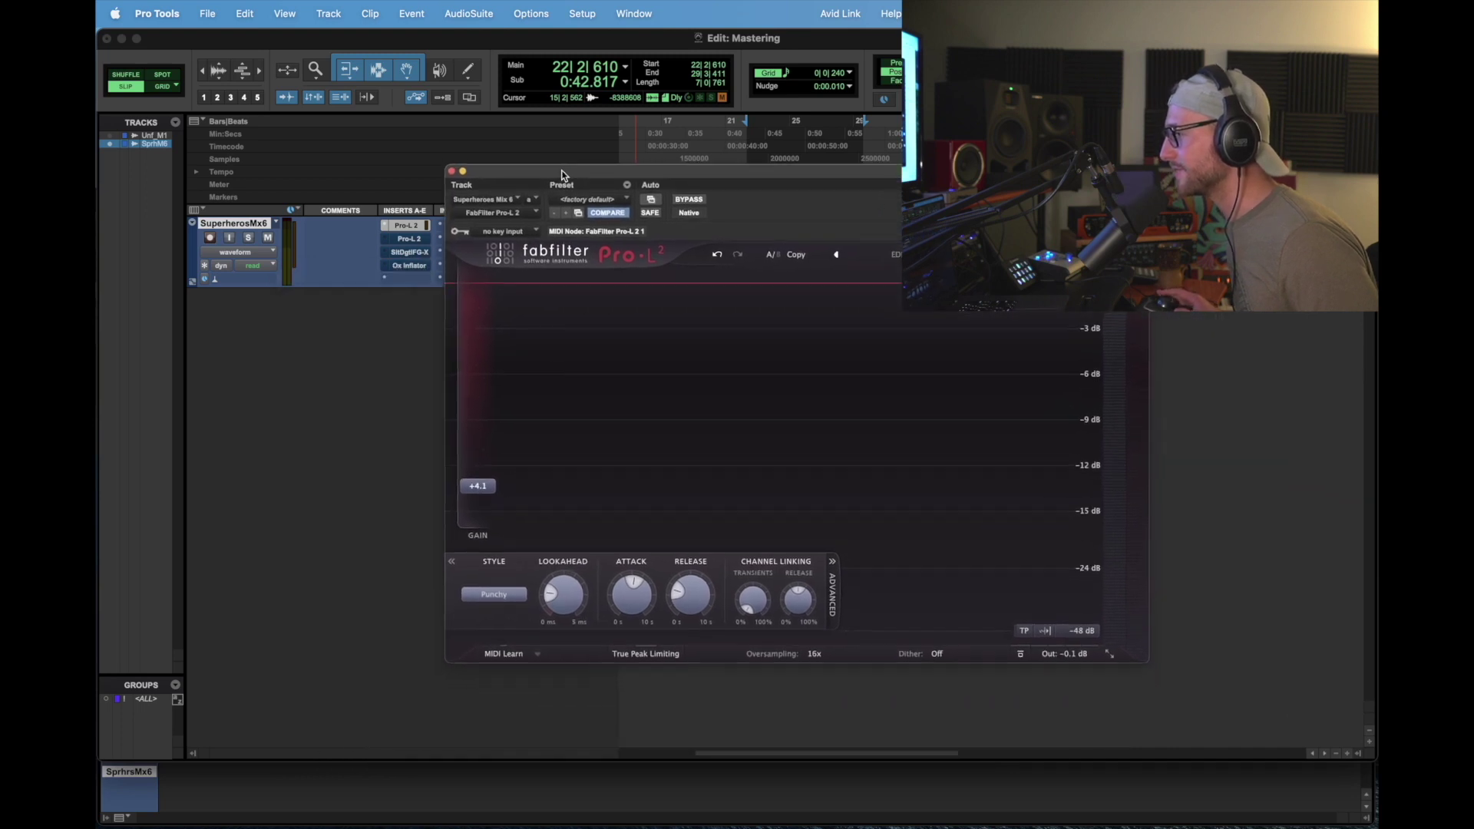
click(411, 239)
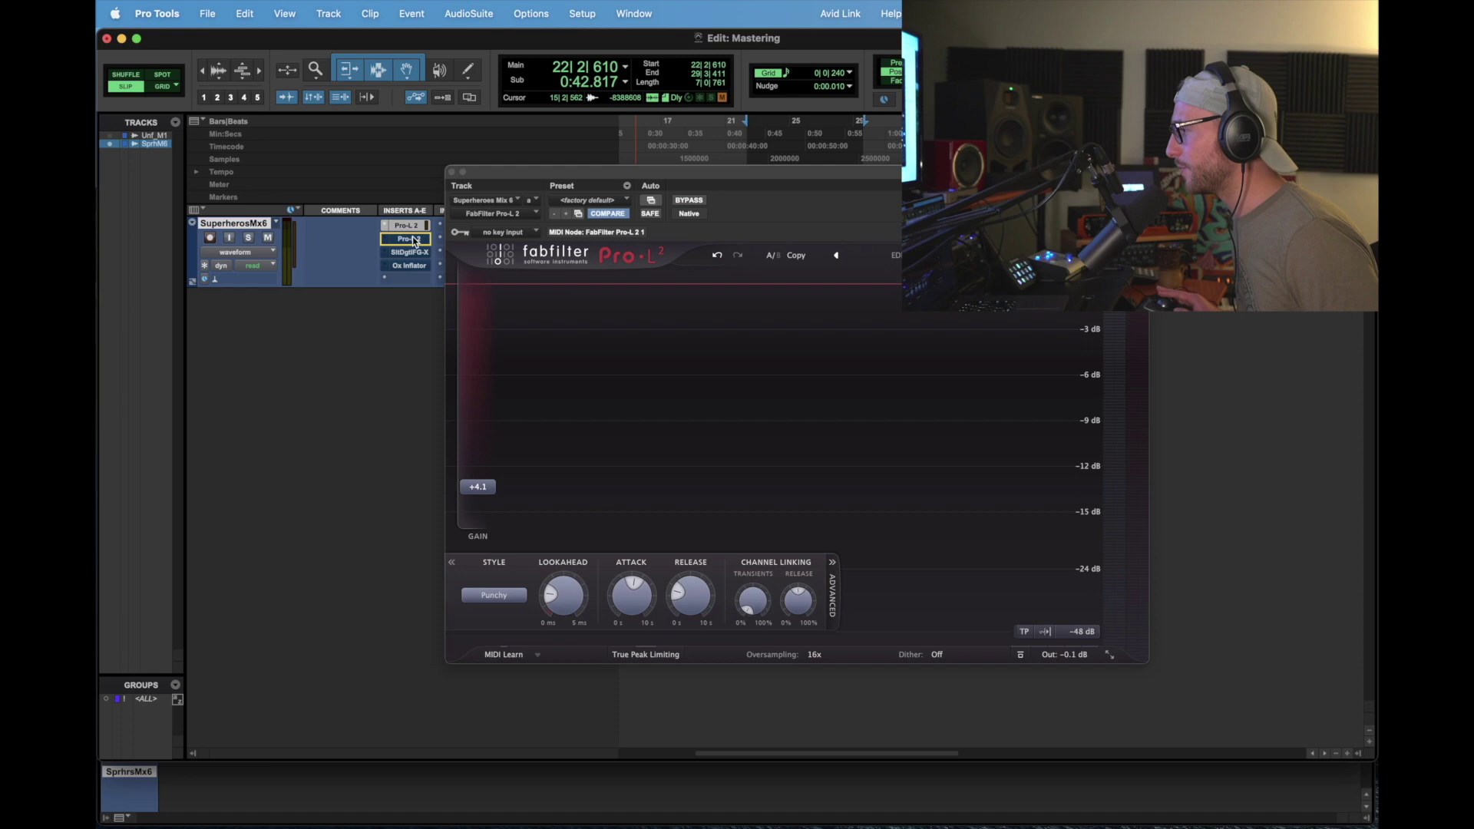
drag(413, 241, 413, 229)
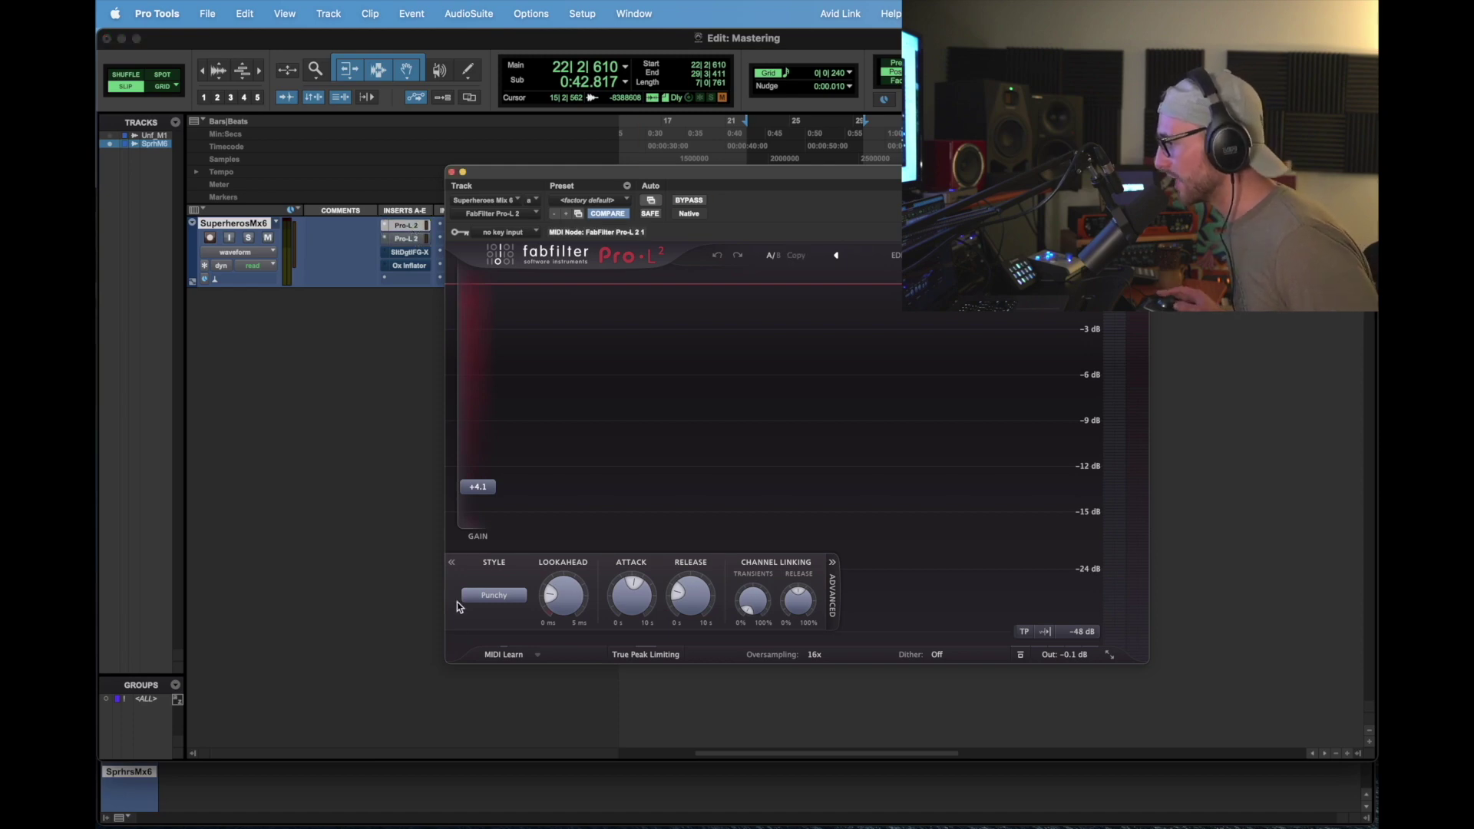
Step: Set this instance's style to Transparent, then bring up the second Pro-L 2 instance
click(484, 597)
click(495, 617)
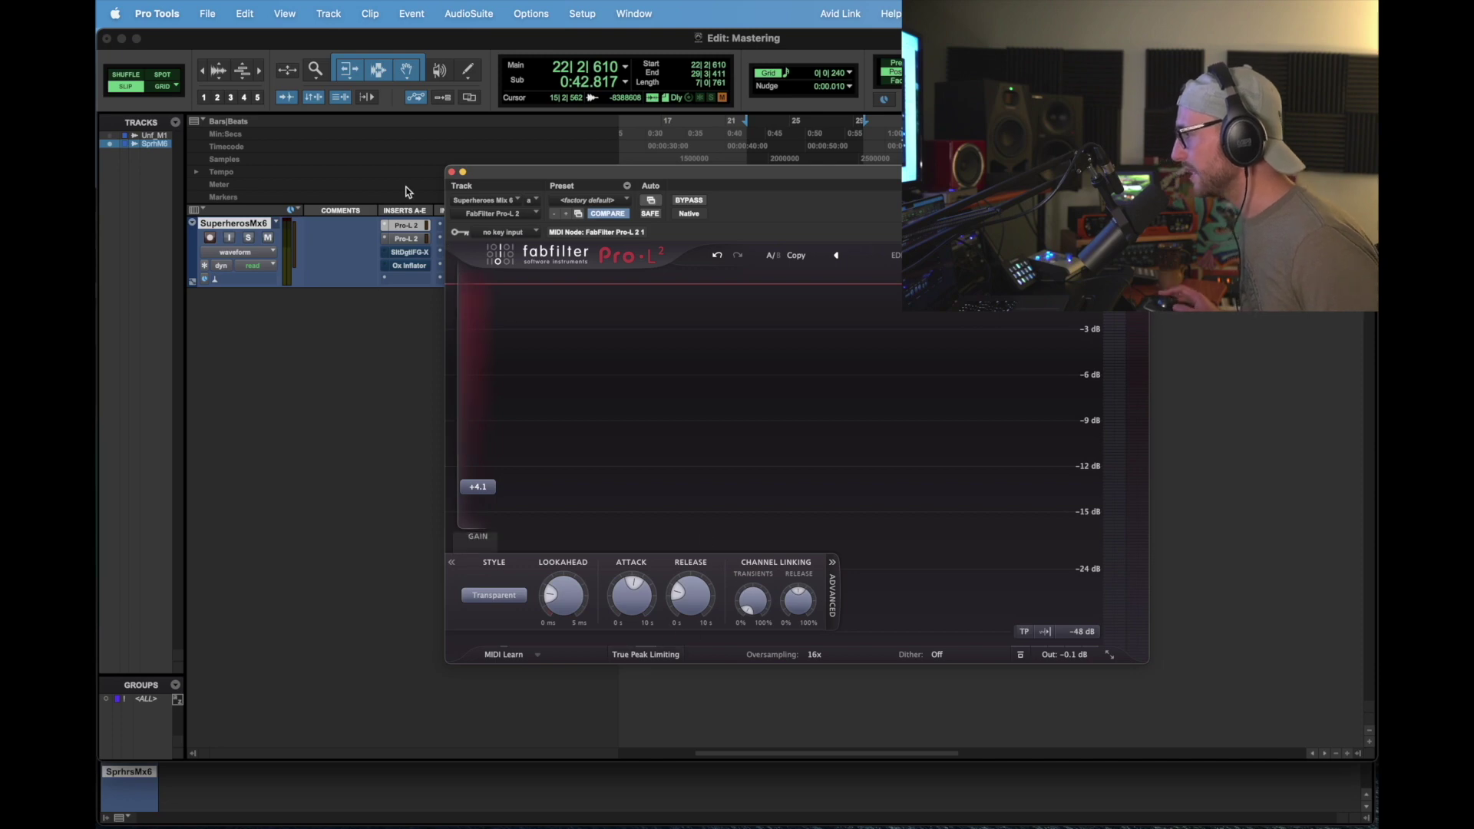
click(400, 228)
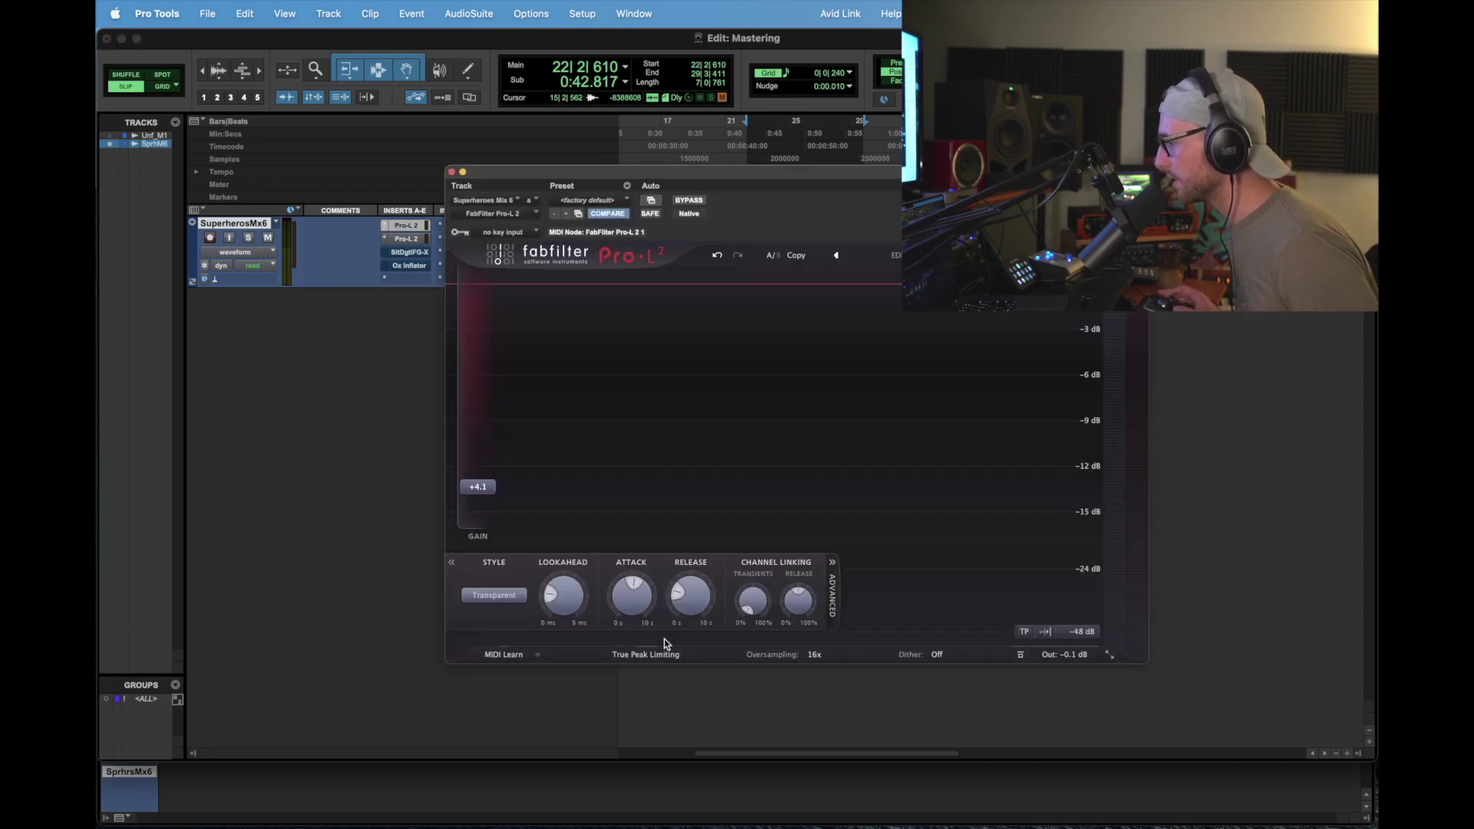
click(406, 240)
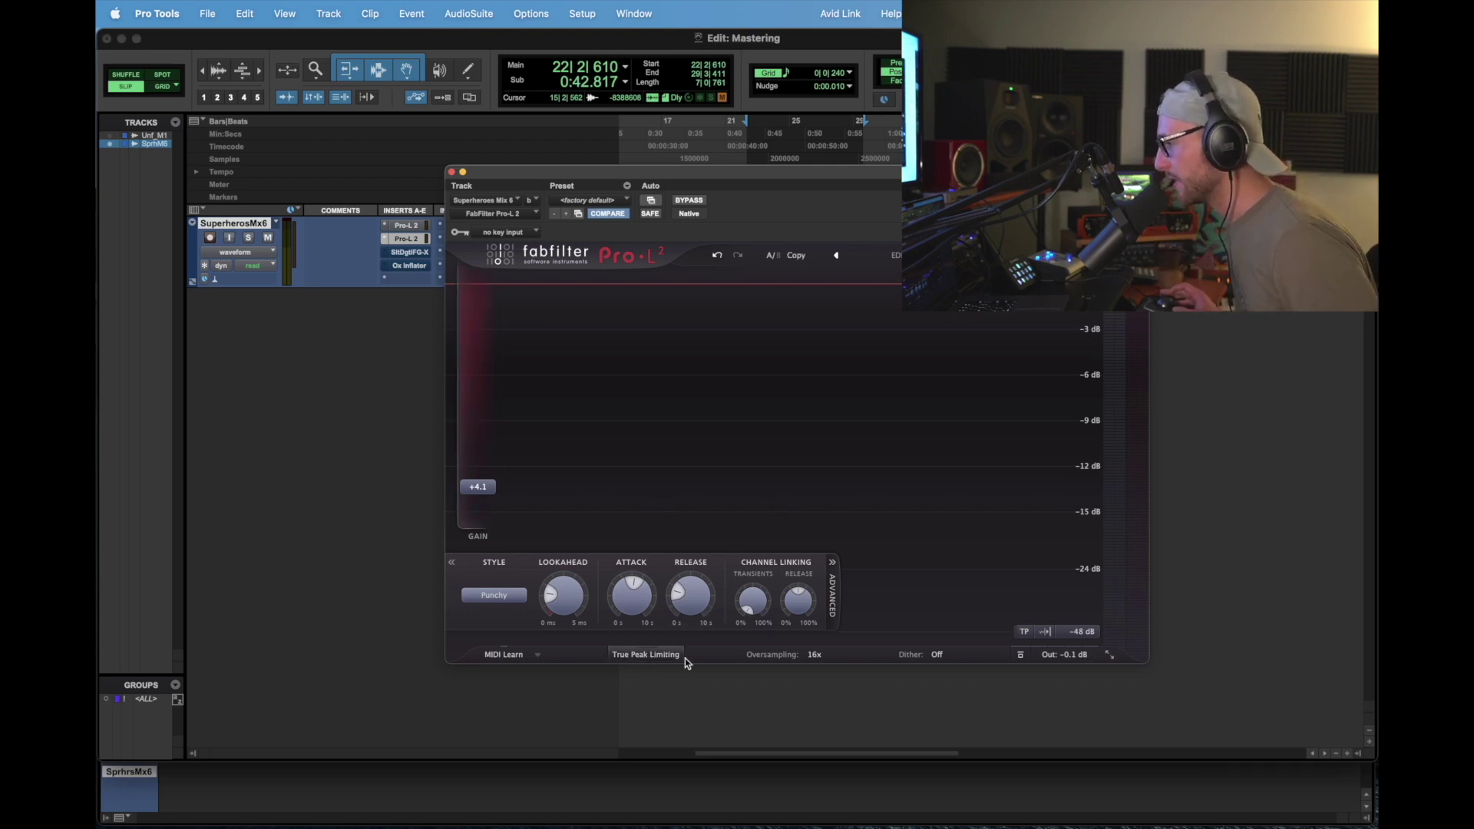
Step: Compare the two Pro-L 2 limiters, ending back on the first one
click(400, 228)
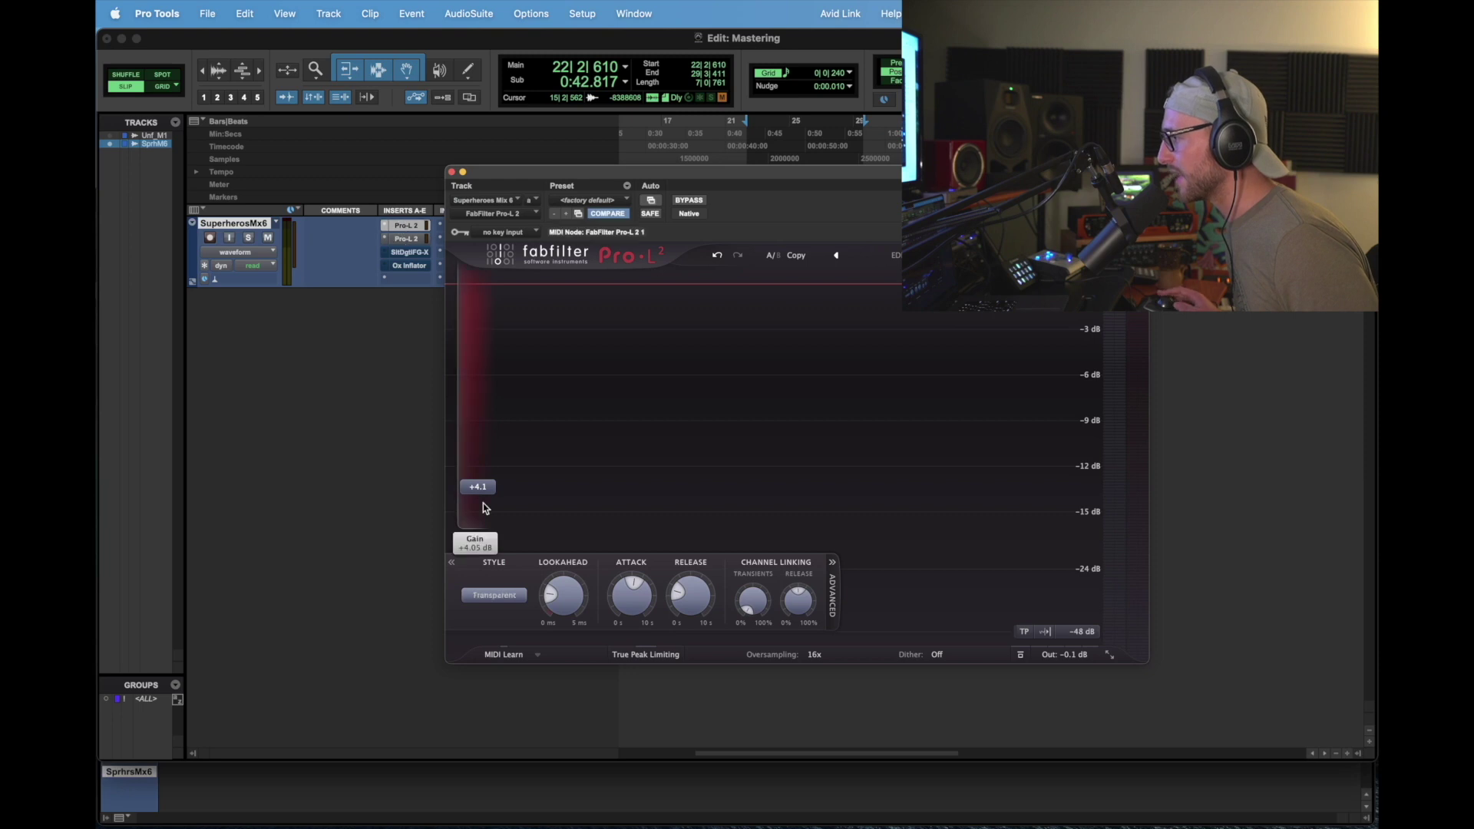
click(419, 240)
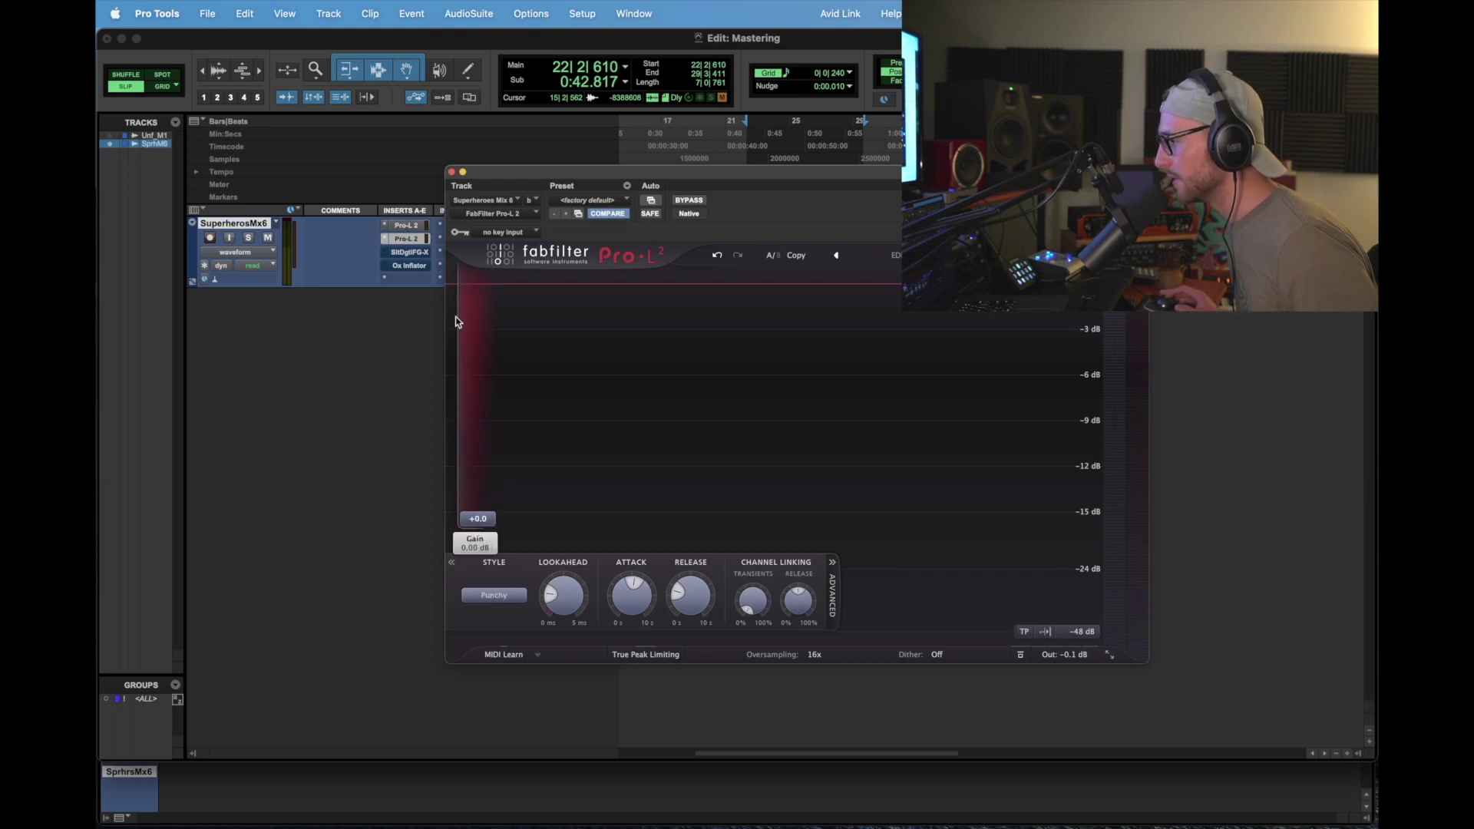
click(411, 226)
Step: Reset the first Pro-L 2's gain to 0 dB, then raise it to about +3.9 dB during playback
double_click(476, 542)
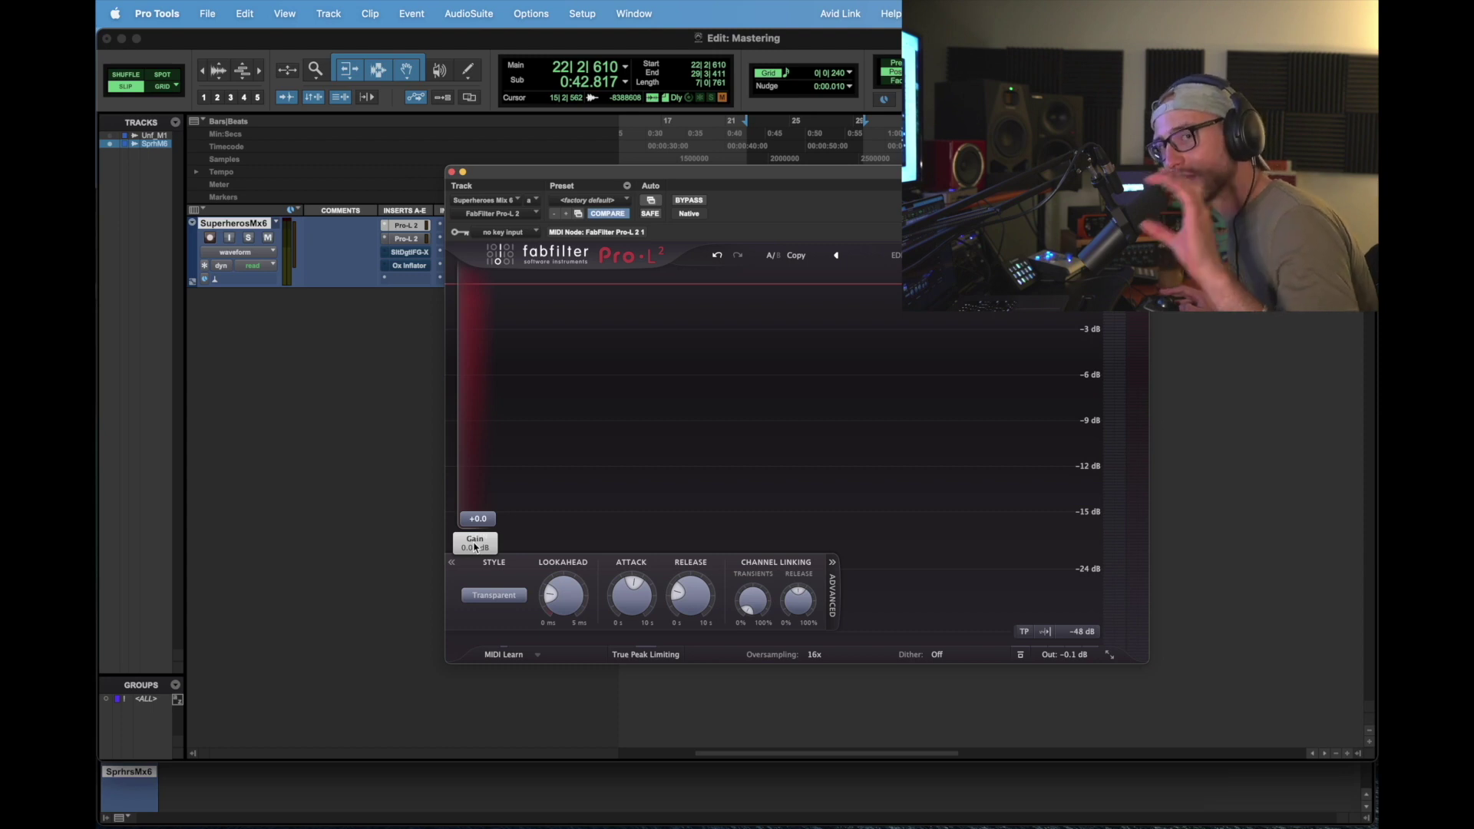
key(space)
drag(484, 527, 483, 492)
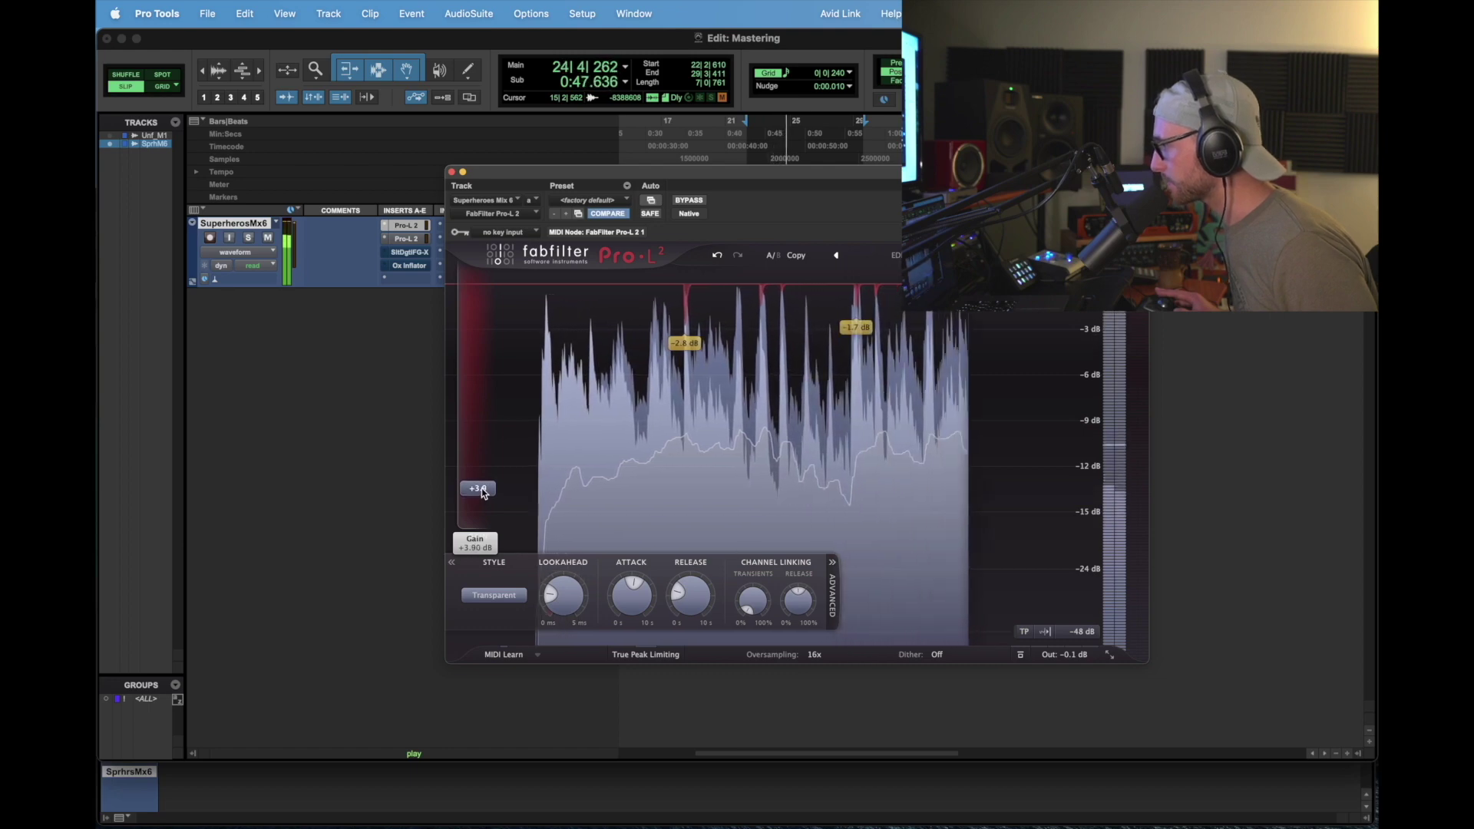
key(space)
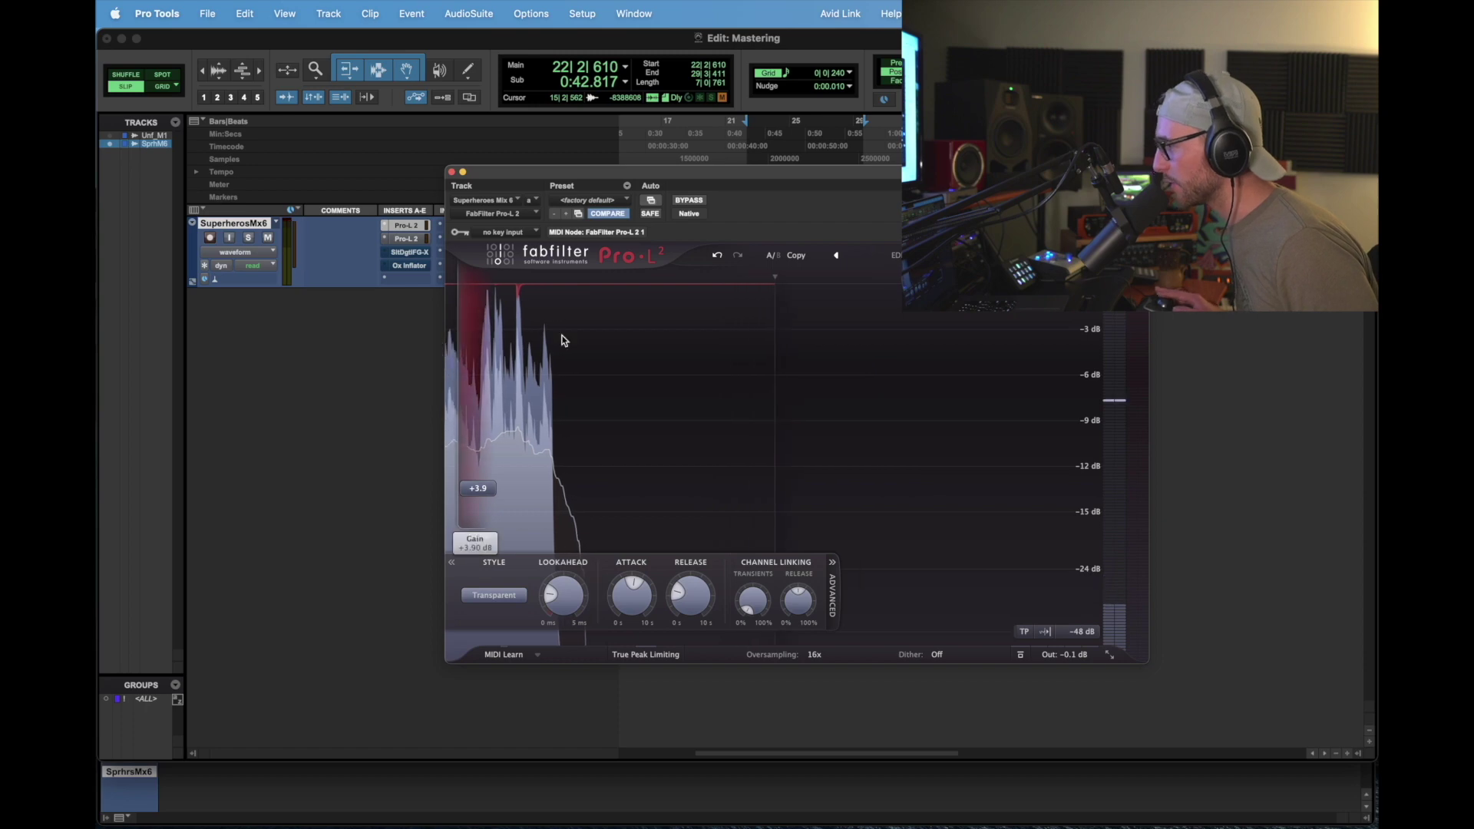
Step: Raise the Punchy-style second Pro-L 2's gain to about +2.5 dB while the mix plays
click(406, 240)
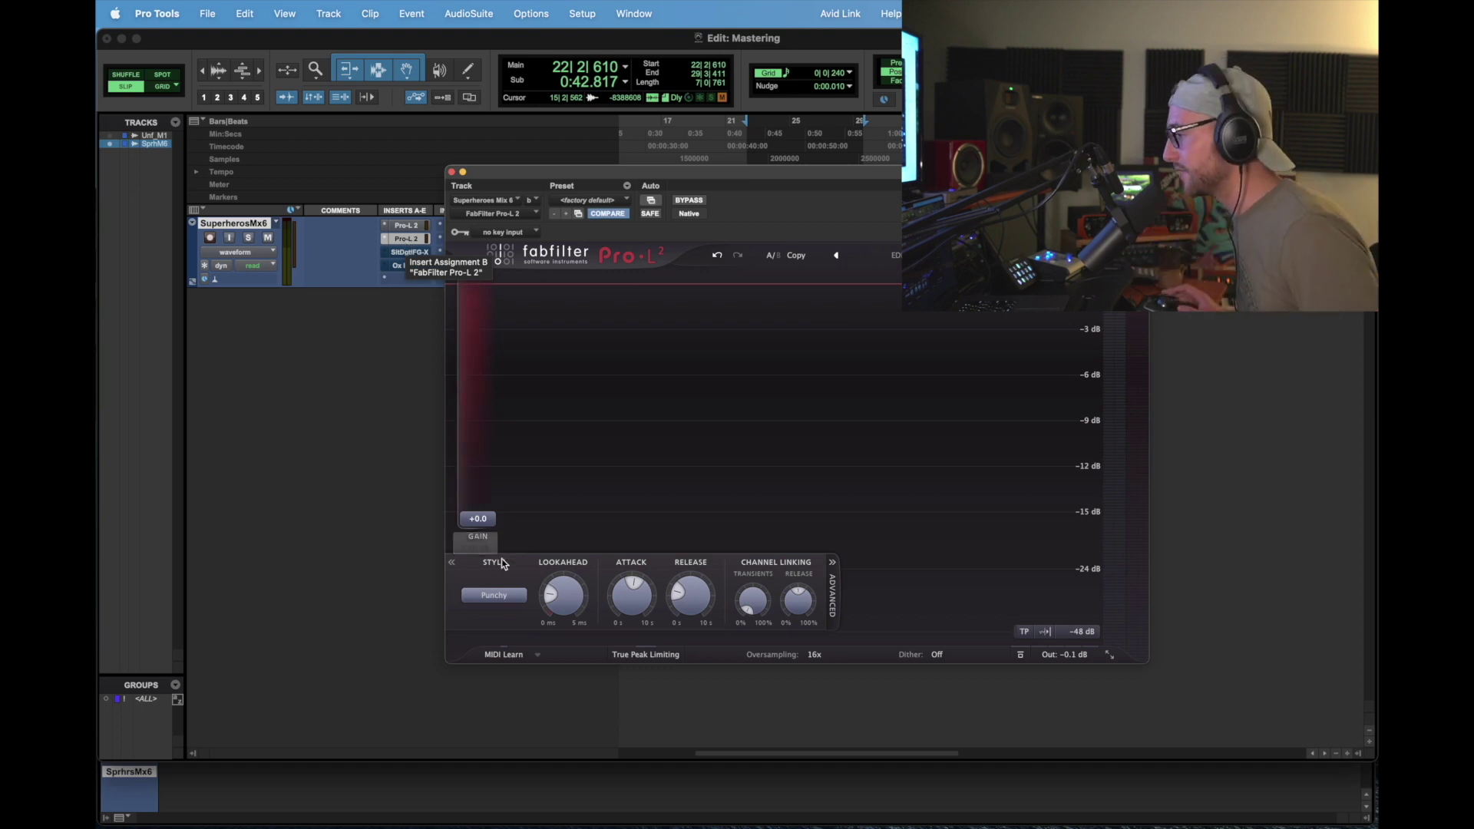
key(space)
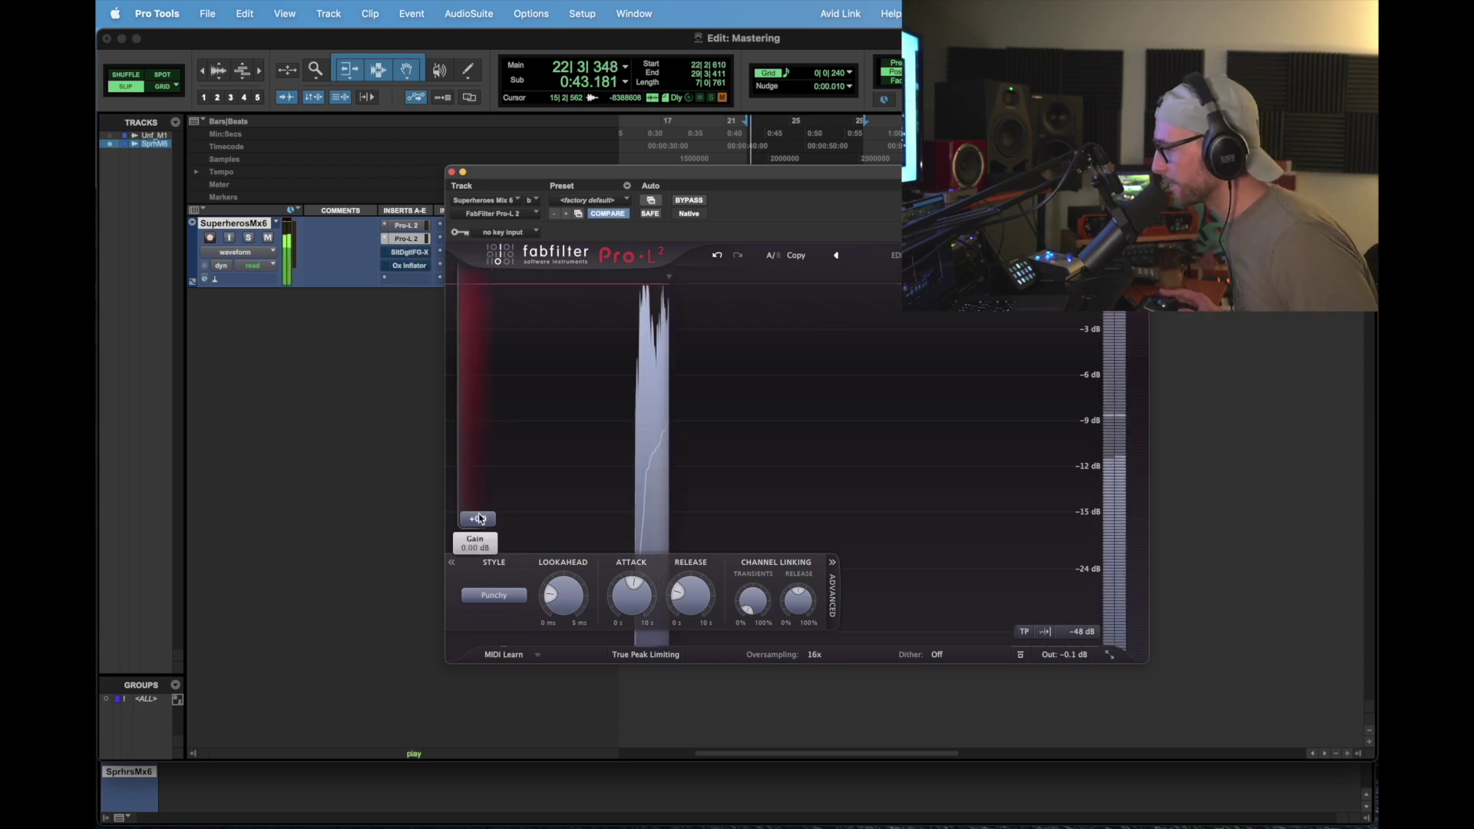
drag(473, 513, 479, 501)
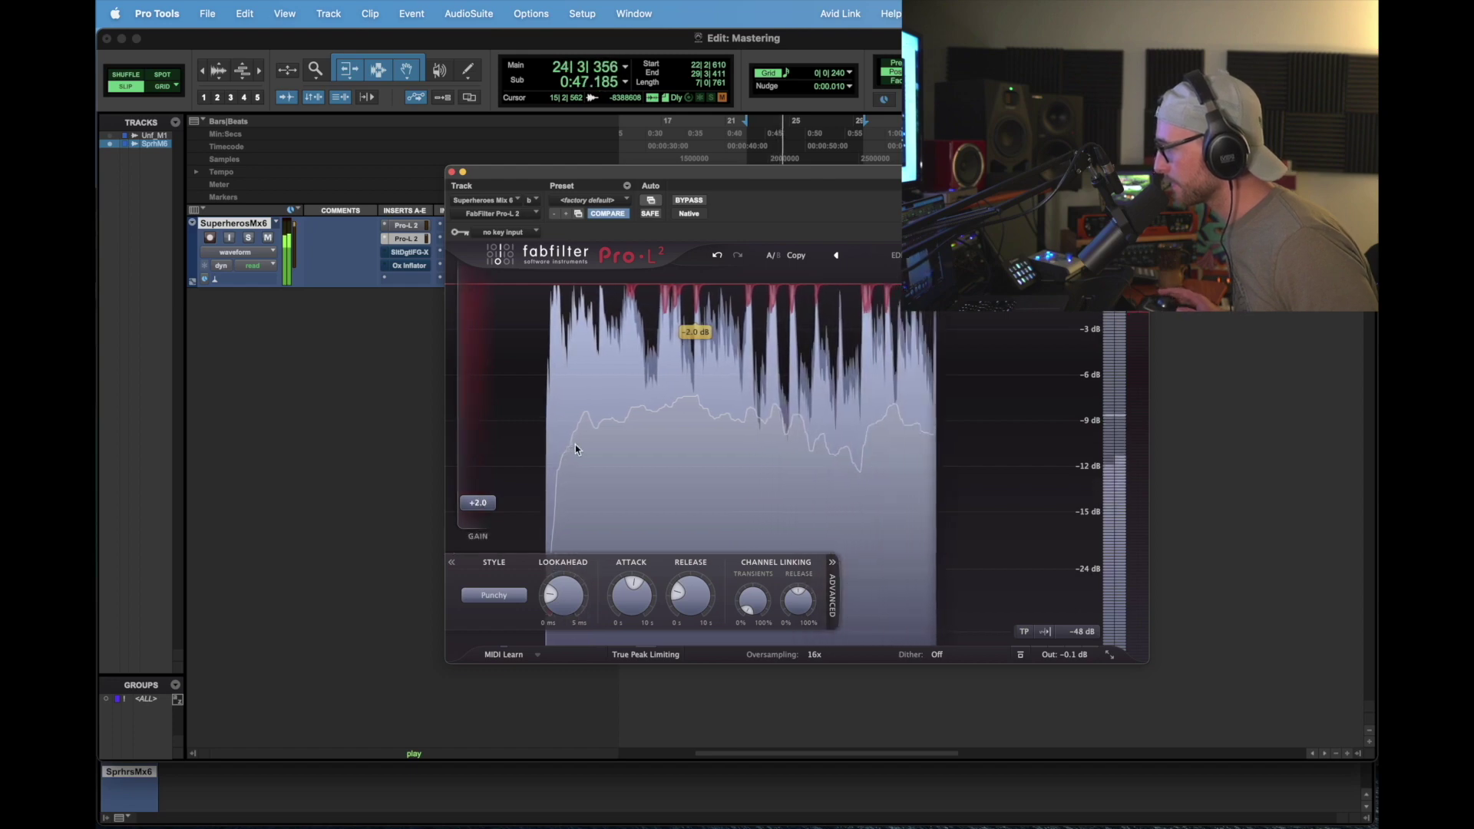
drag(483, 511, 483, 505)
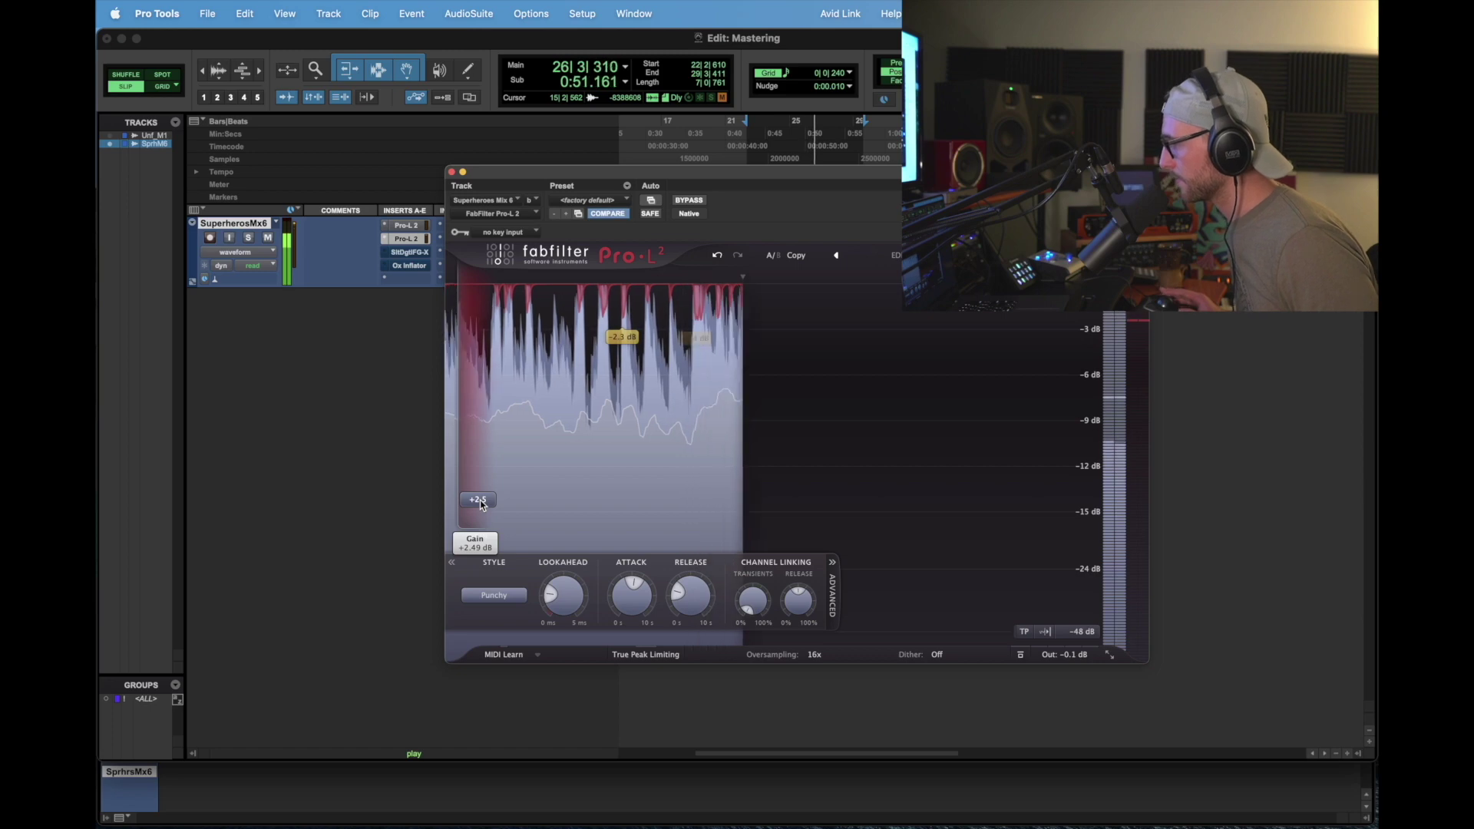
key(space)
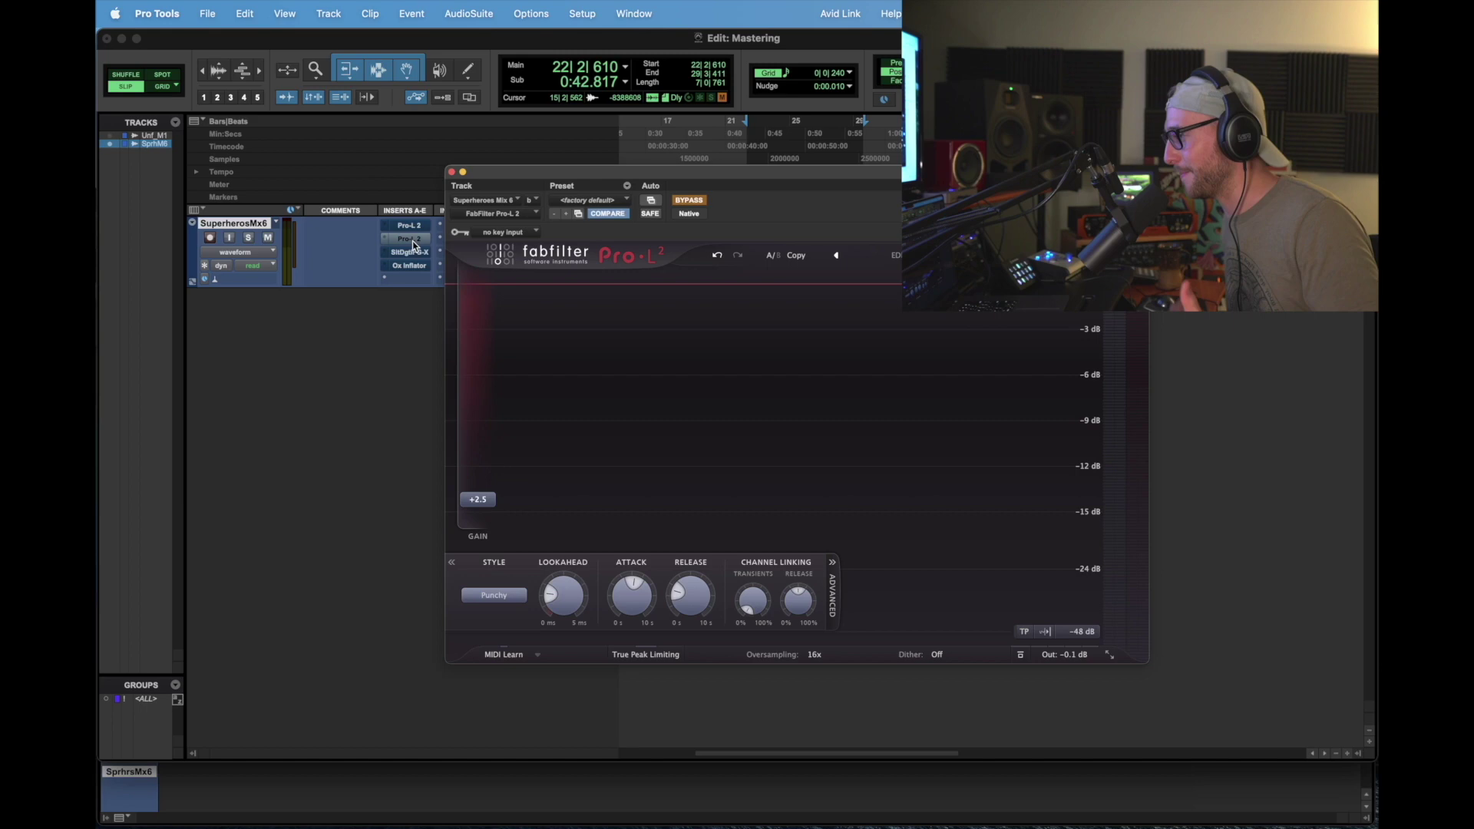
Step: Load the <factory default> preset on the Slate FG-X and turn its FG Level stage off
click(409, 253)
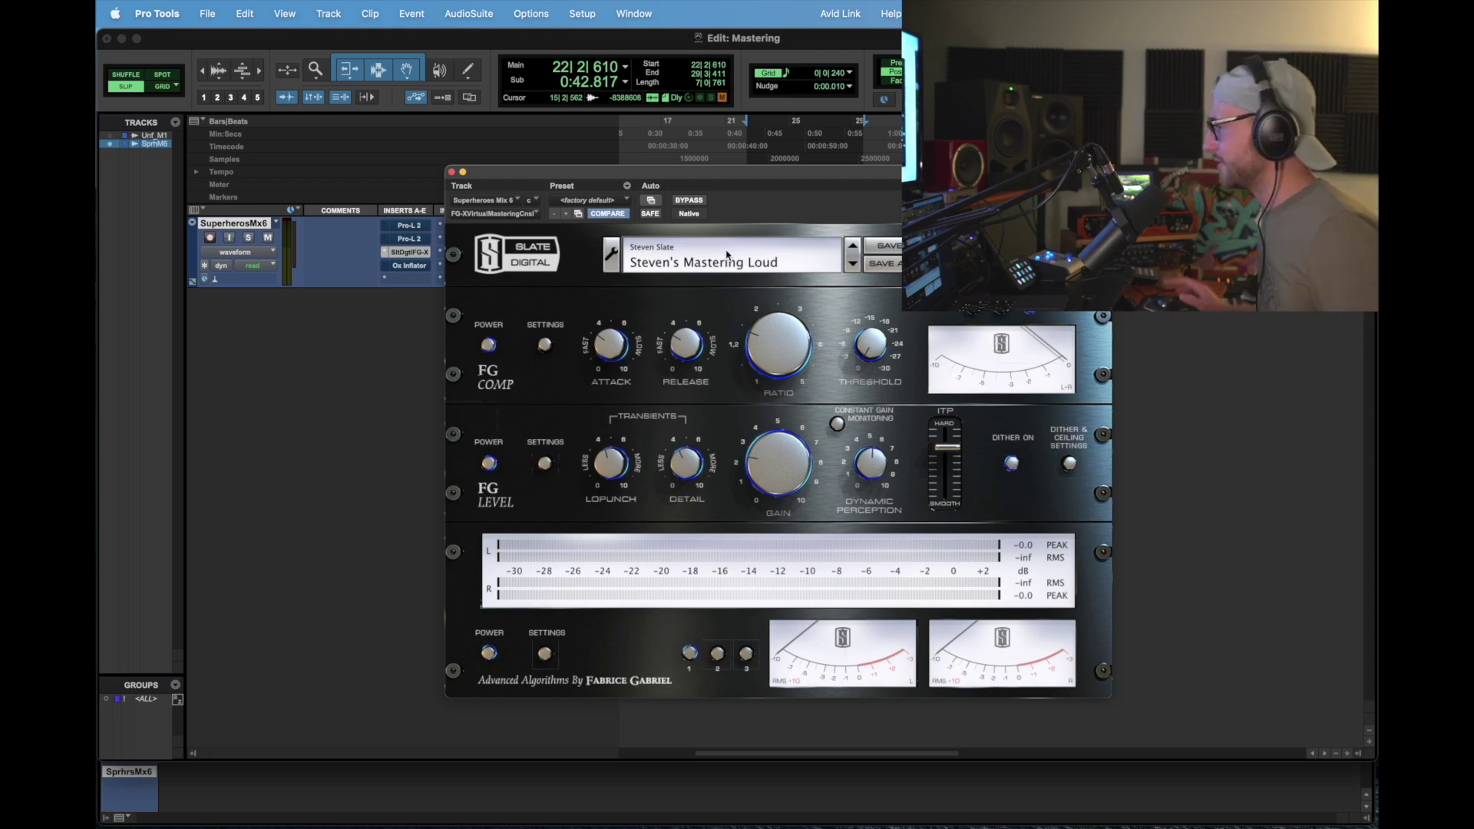
click(607, 200)
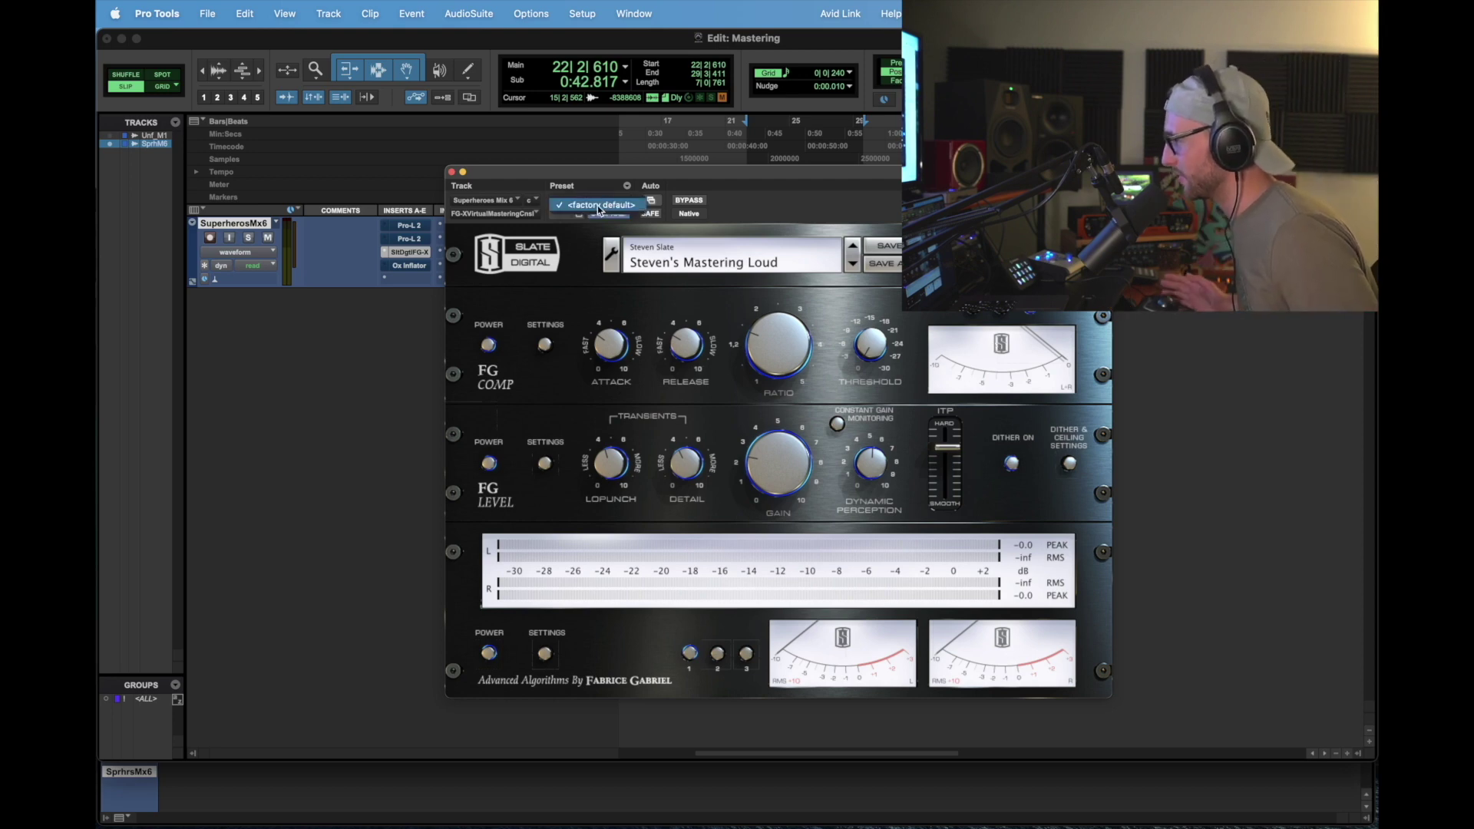
click(600, 206)
mouse_move(634, 171)
mouse_down()
mouse_move(665, 200)
mouse_move(666, 163)
mouse_move(631, 162)
mouse_move(646, 172)
mouse_up()
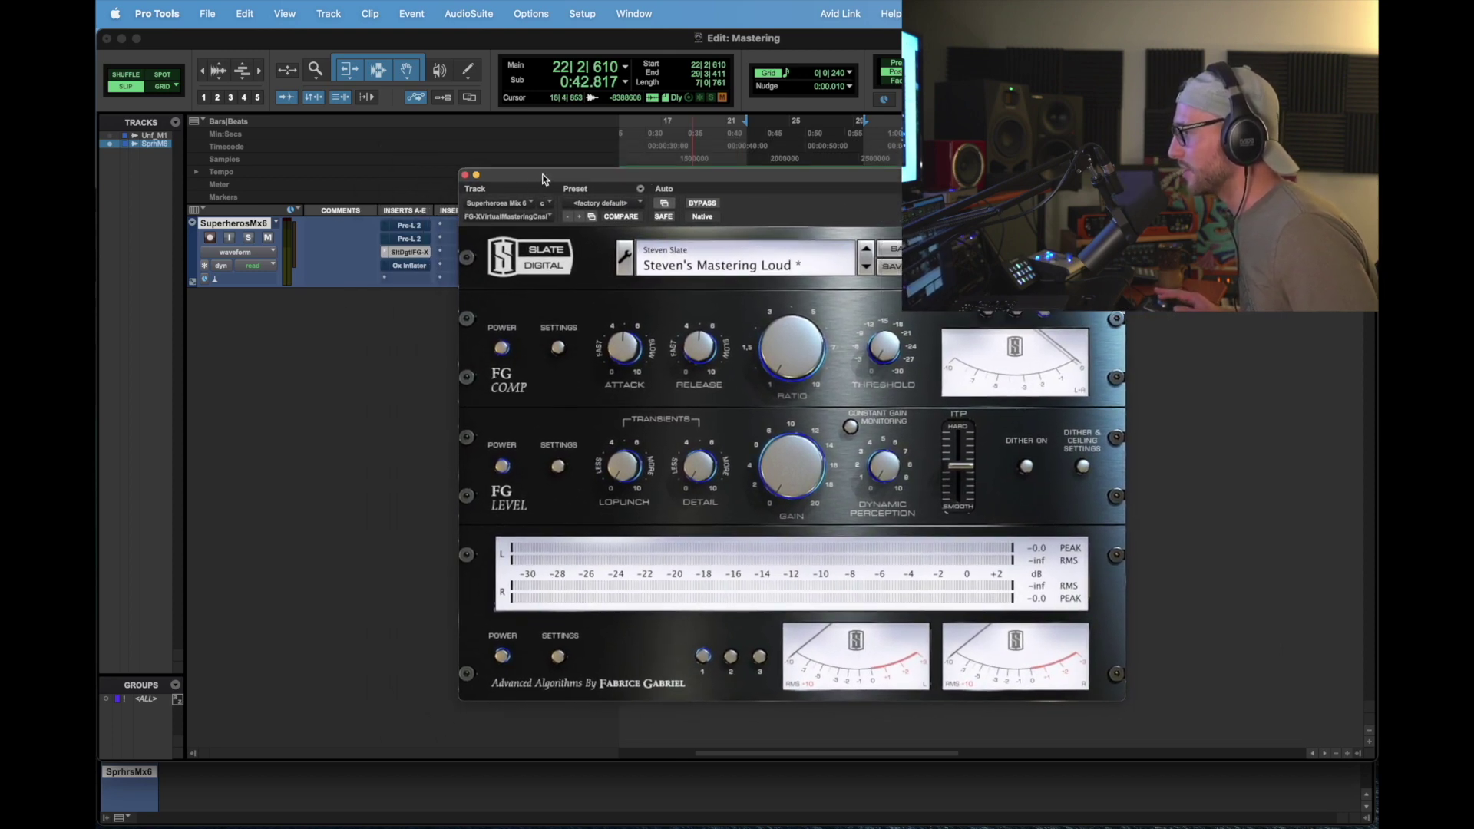
drag(543, 179, 386, 192)
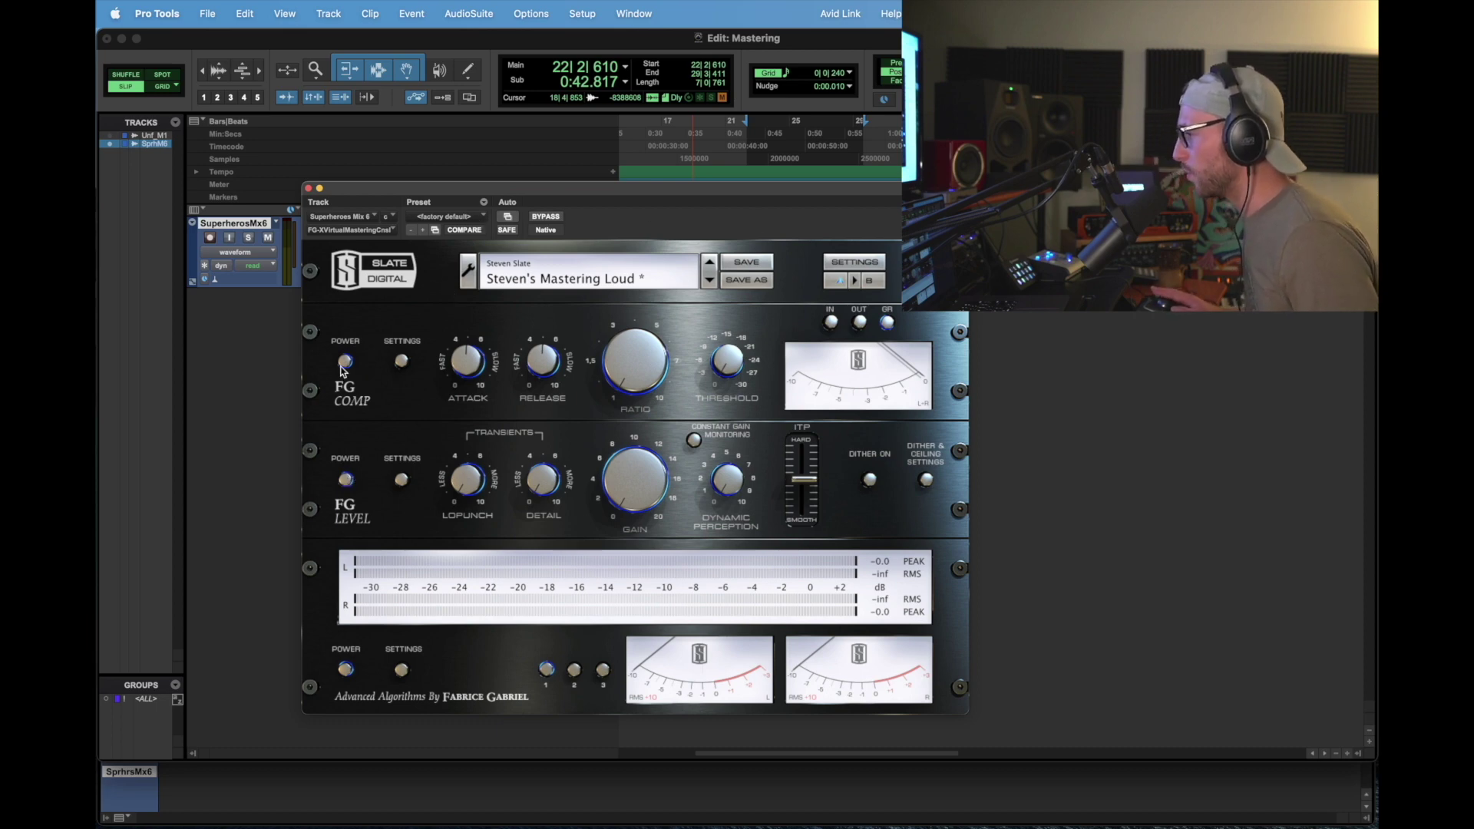
click(346, 481)
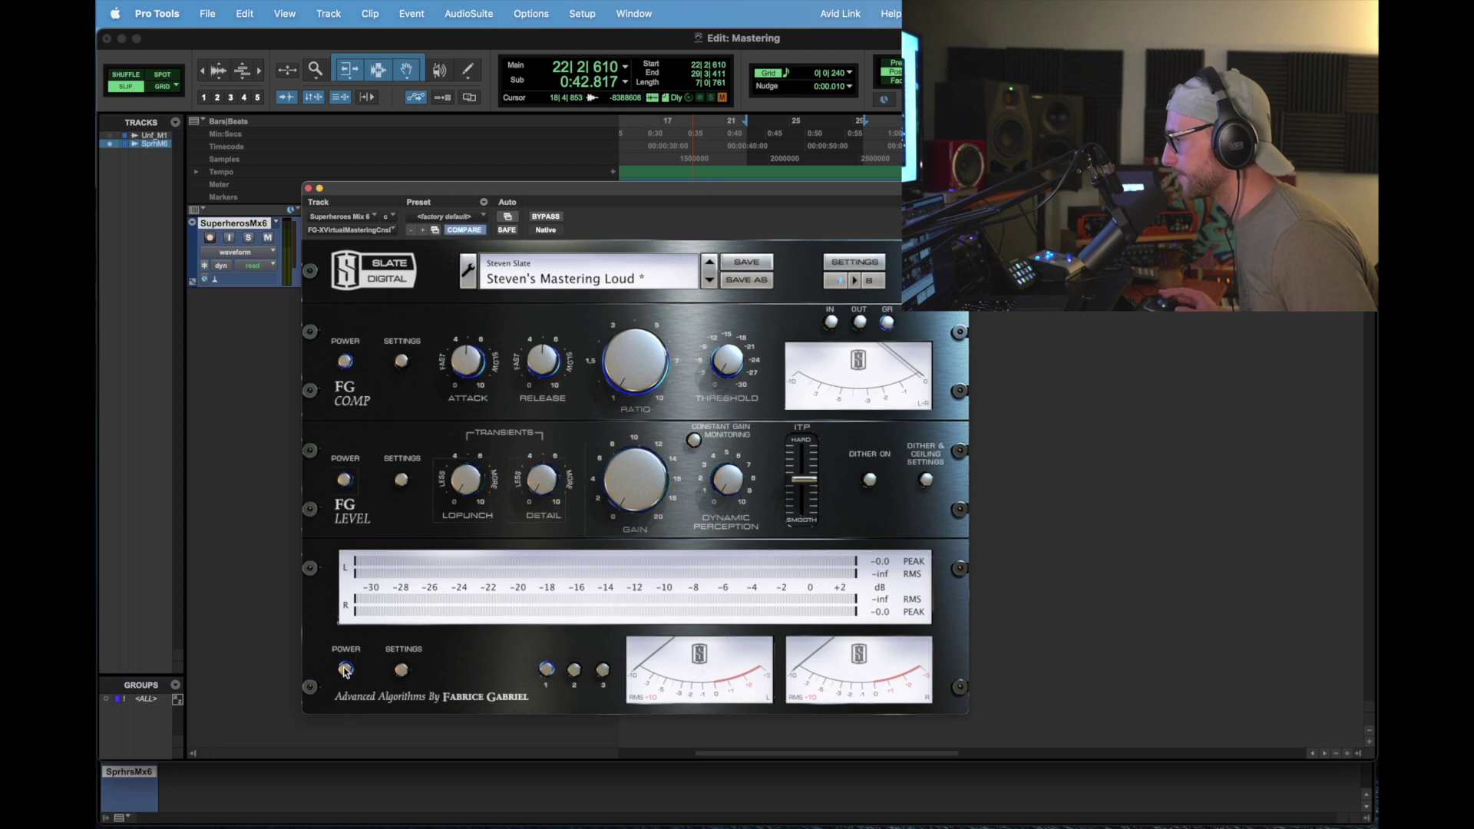
Step: Extend the play selection so it ends at bar 41
drag(714, 192, 747, 381)
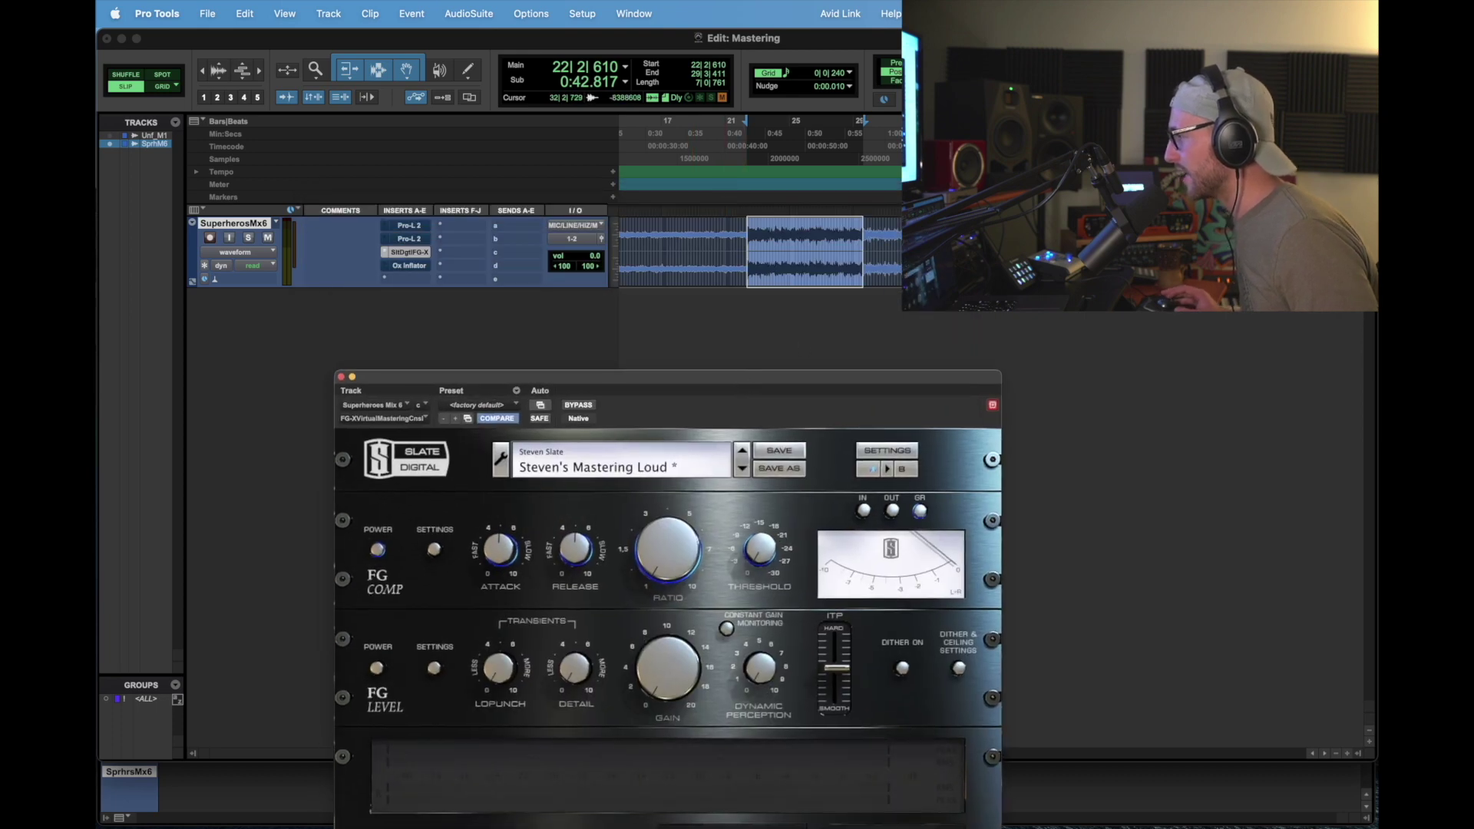
shift+click(1058, 253)
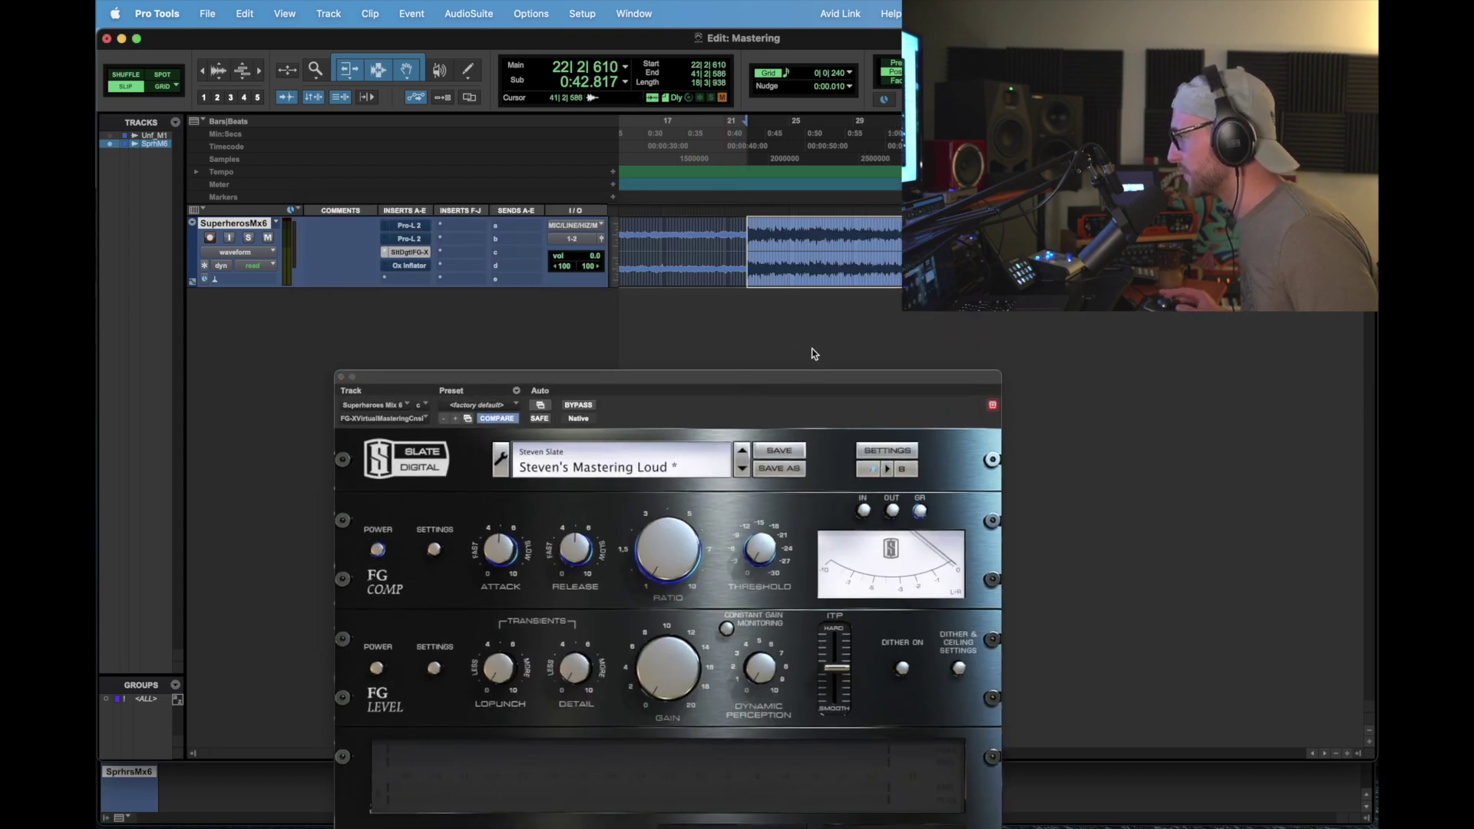
drag(806, 377, 803, 131)
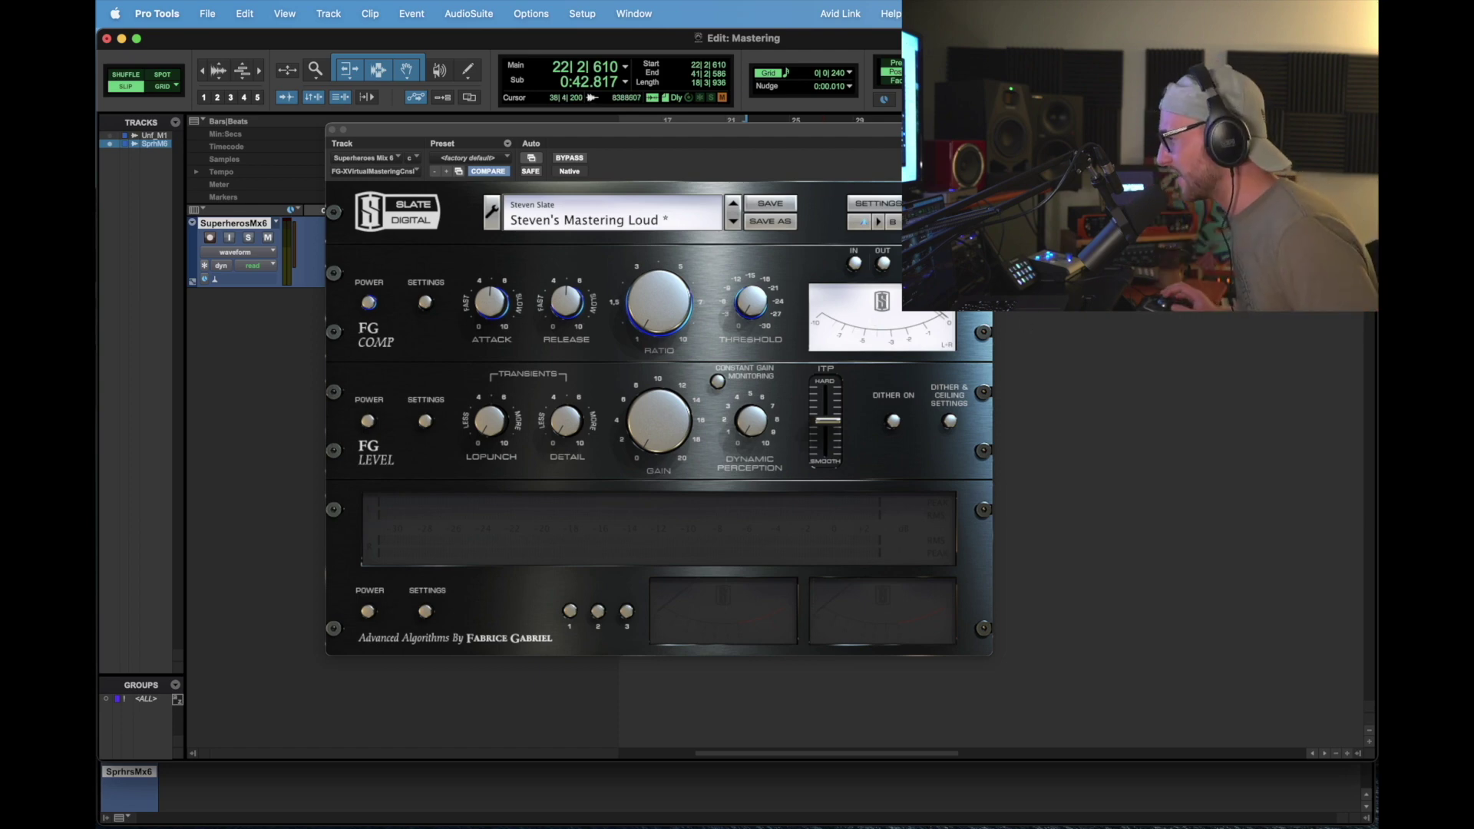
Step: Play and stop the mix several times to audition it through the FG-X
key(space)
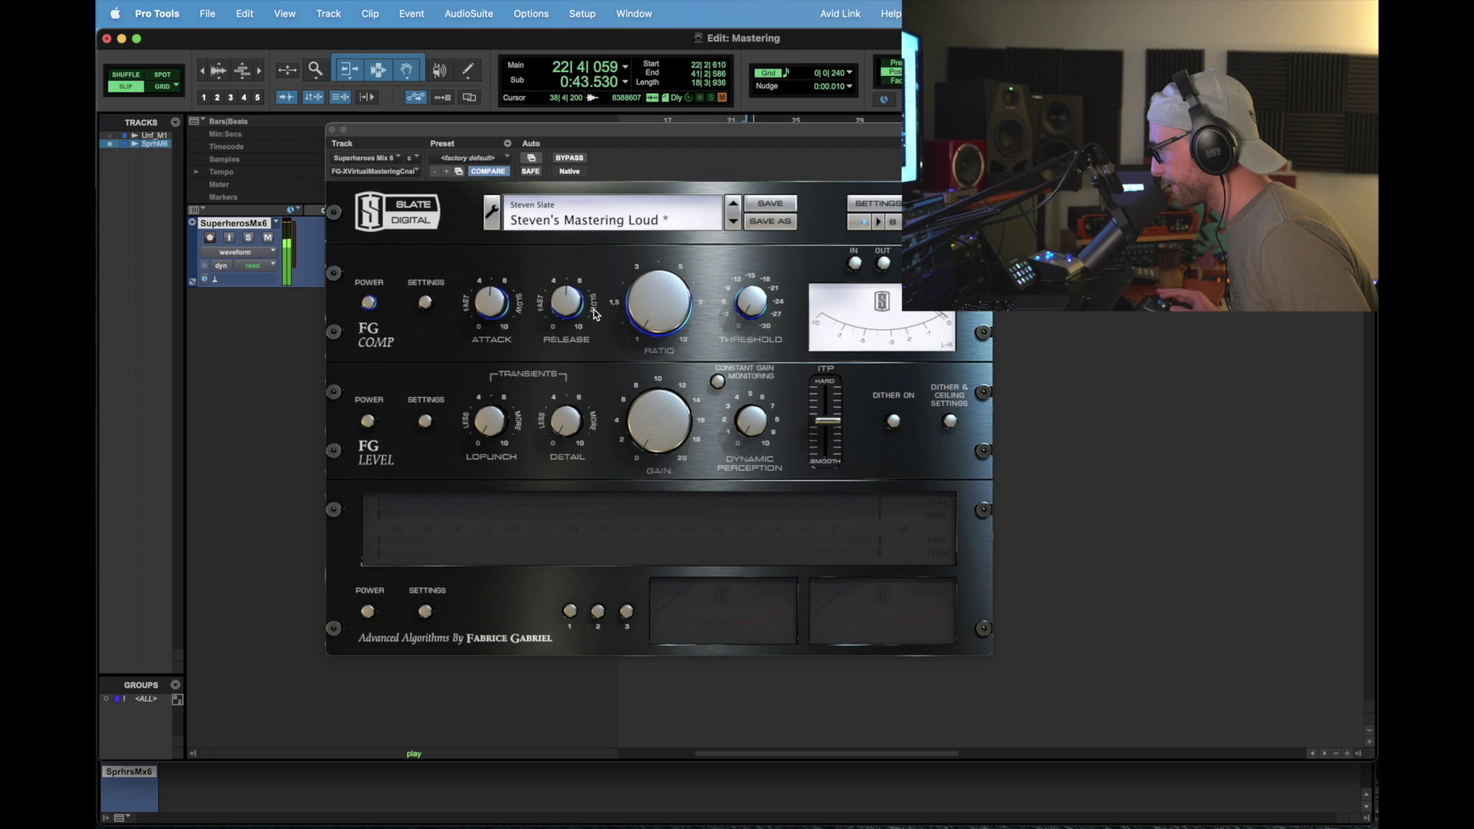
click(648, 283)
key(space)
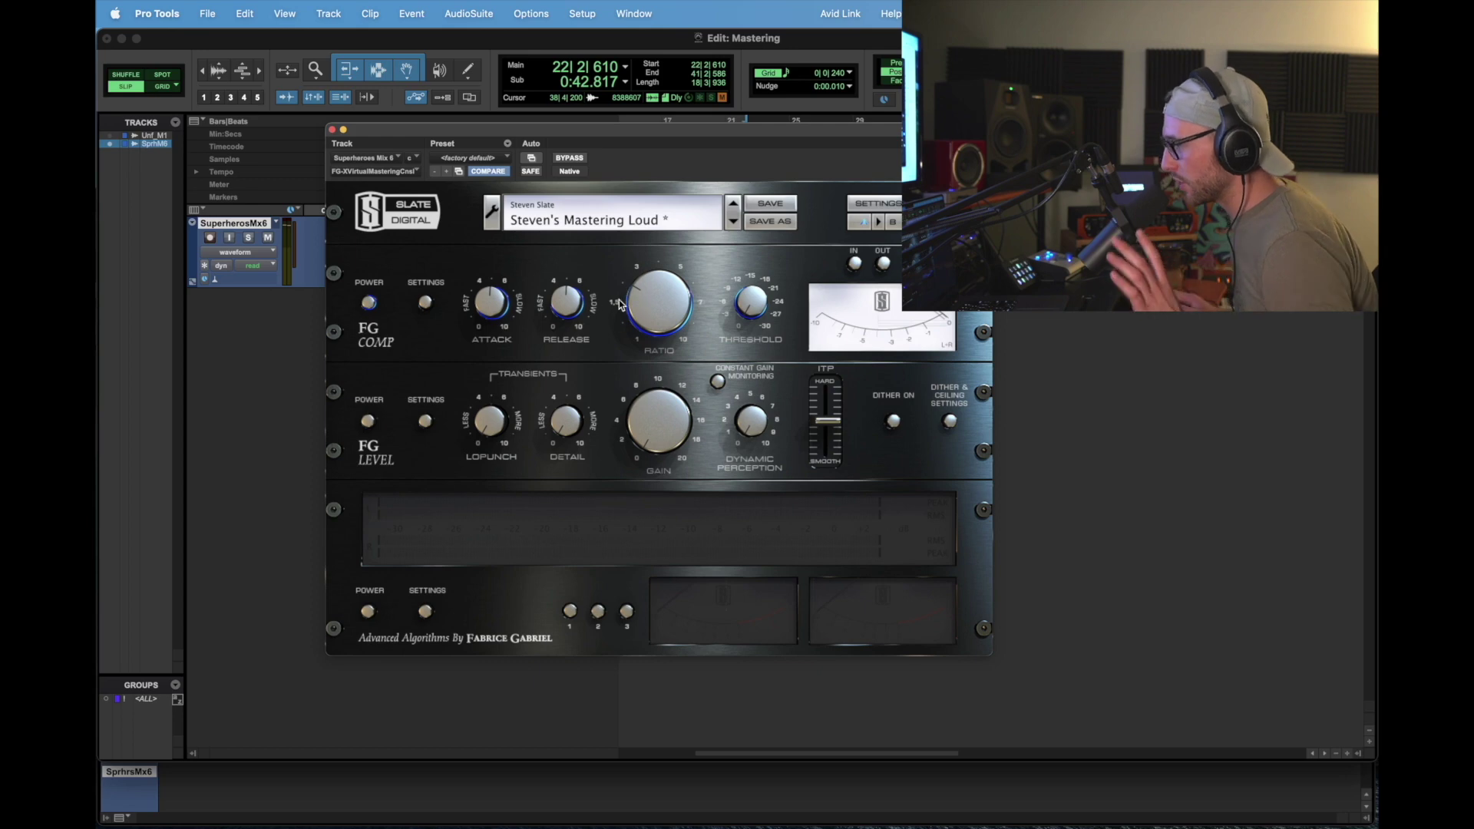
key(space)
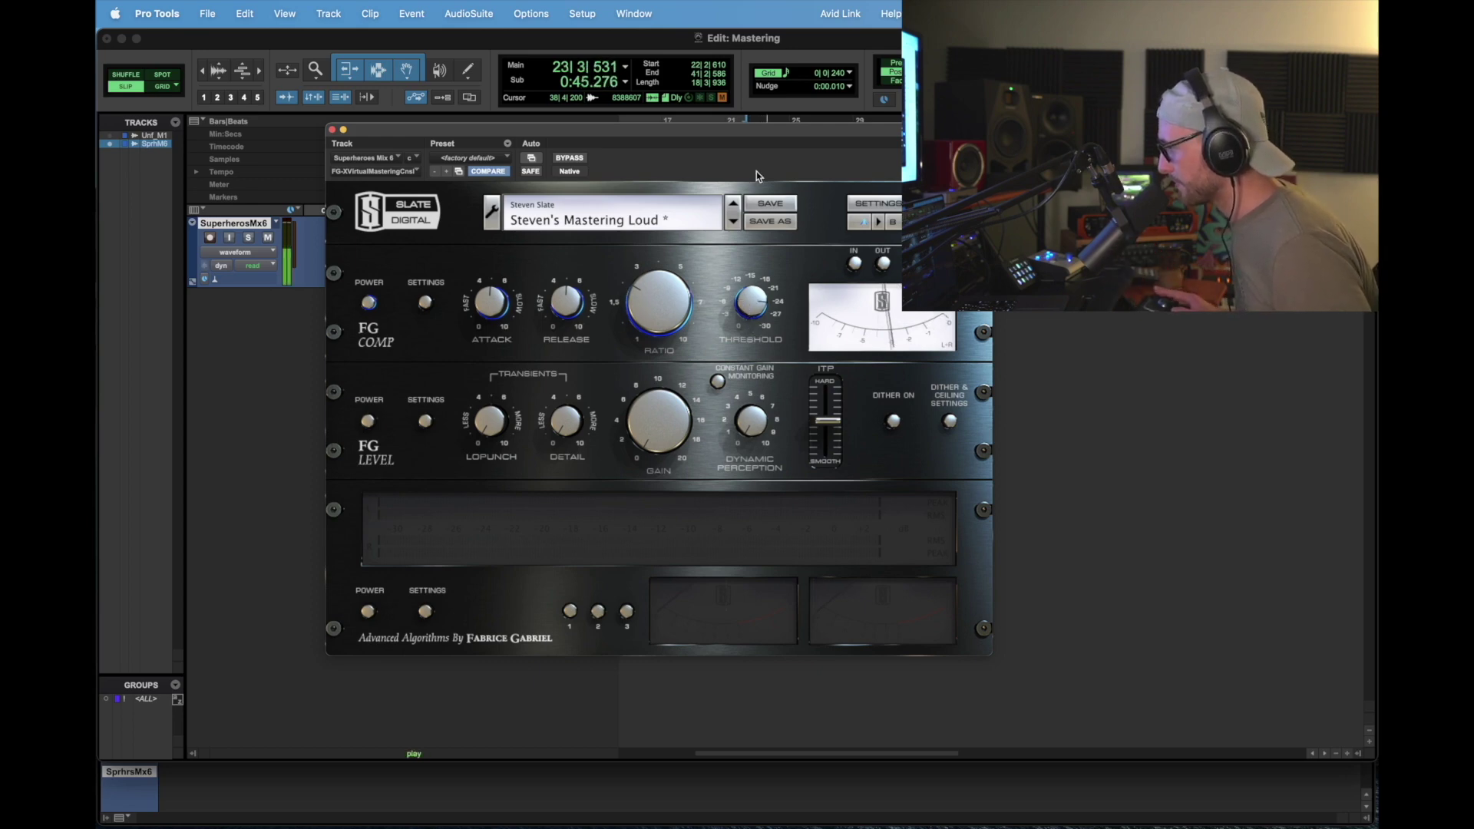
key(space)
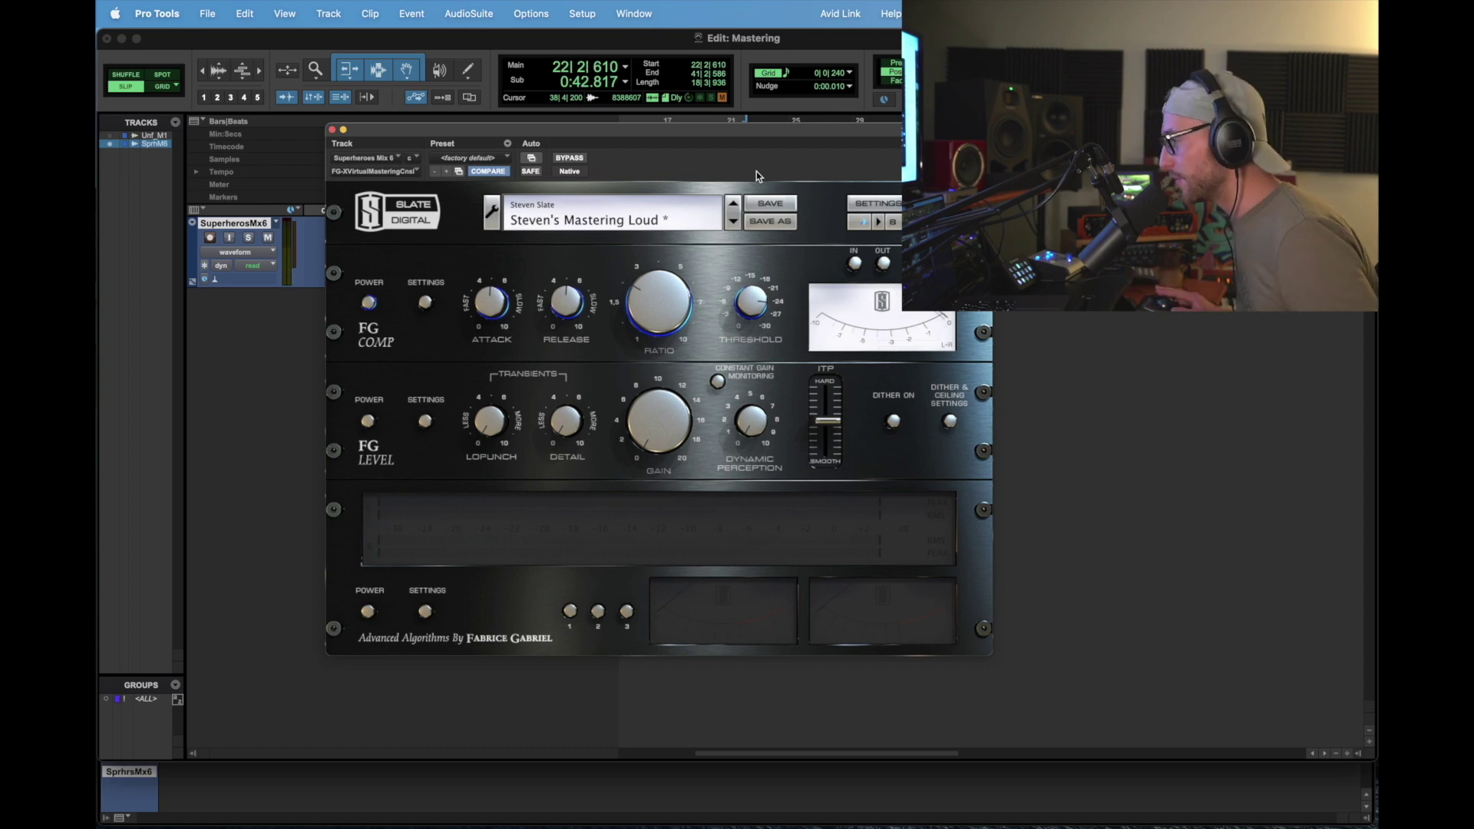
key(space)
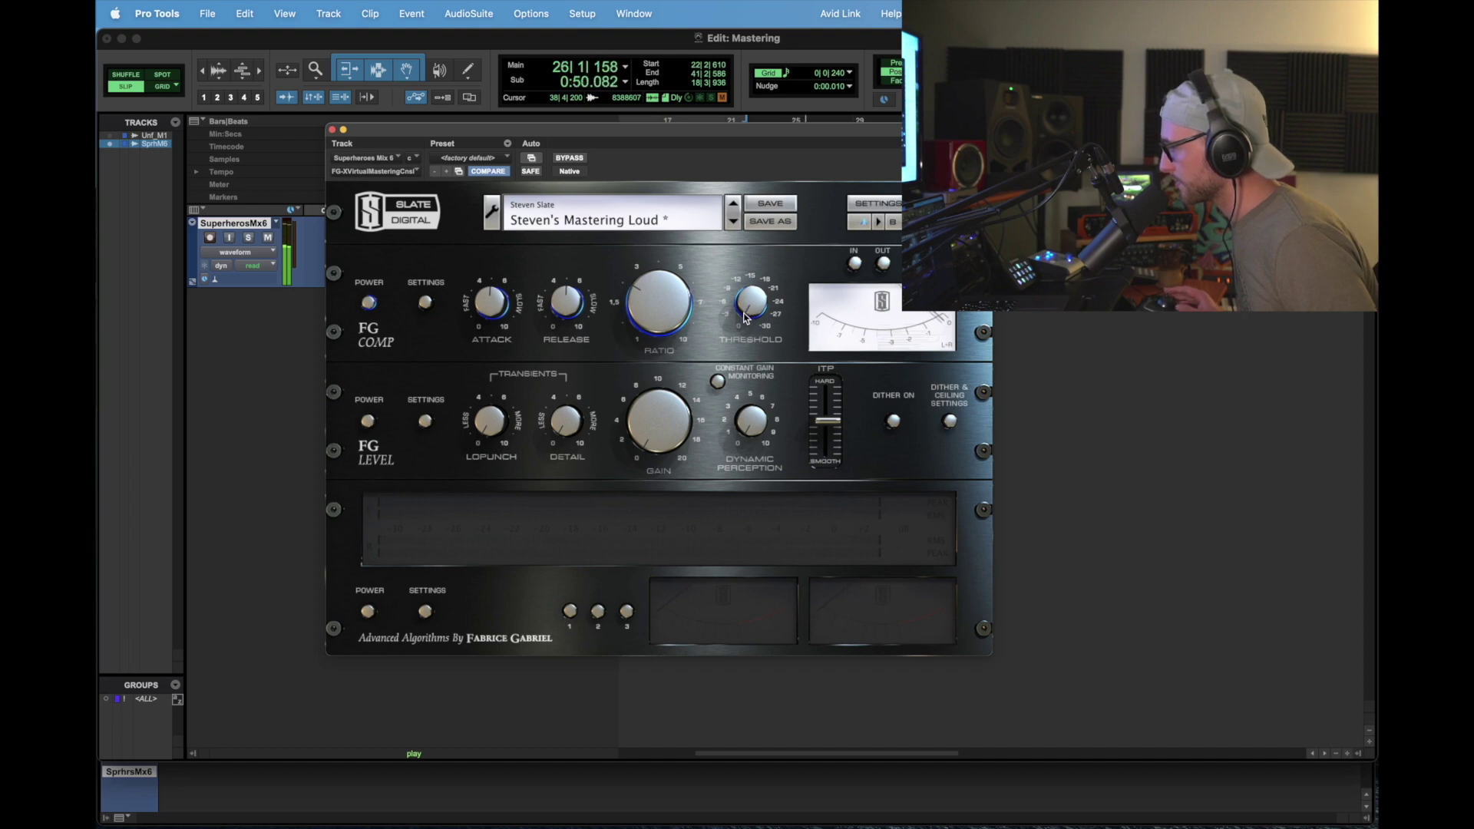
key(space)
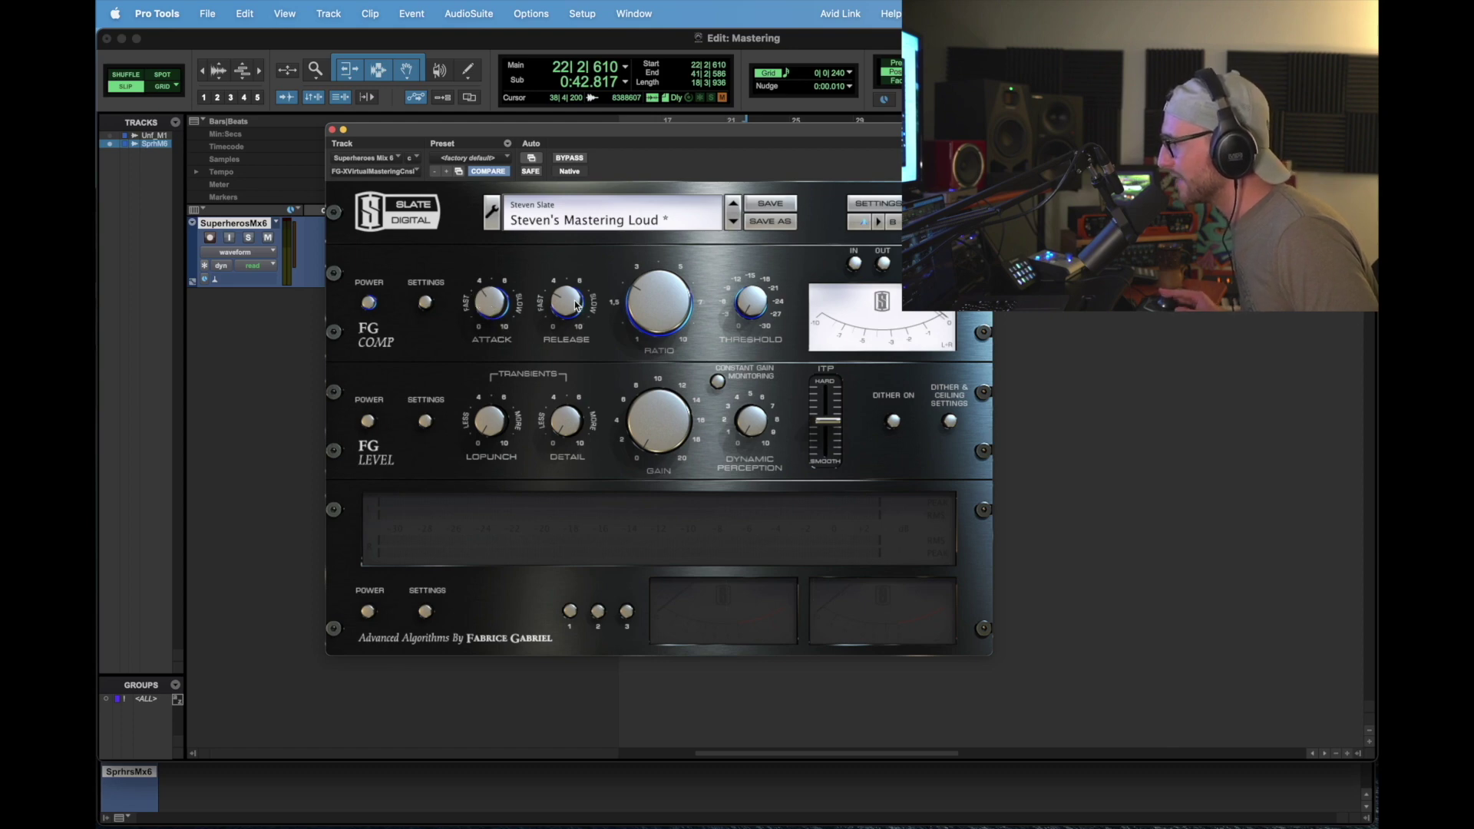
key(space)
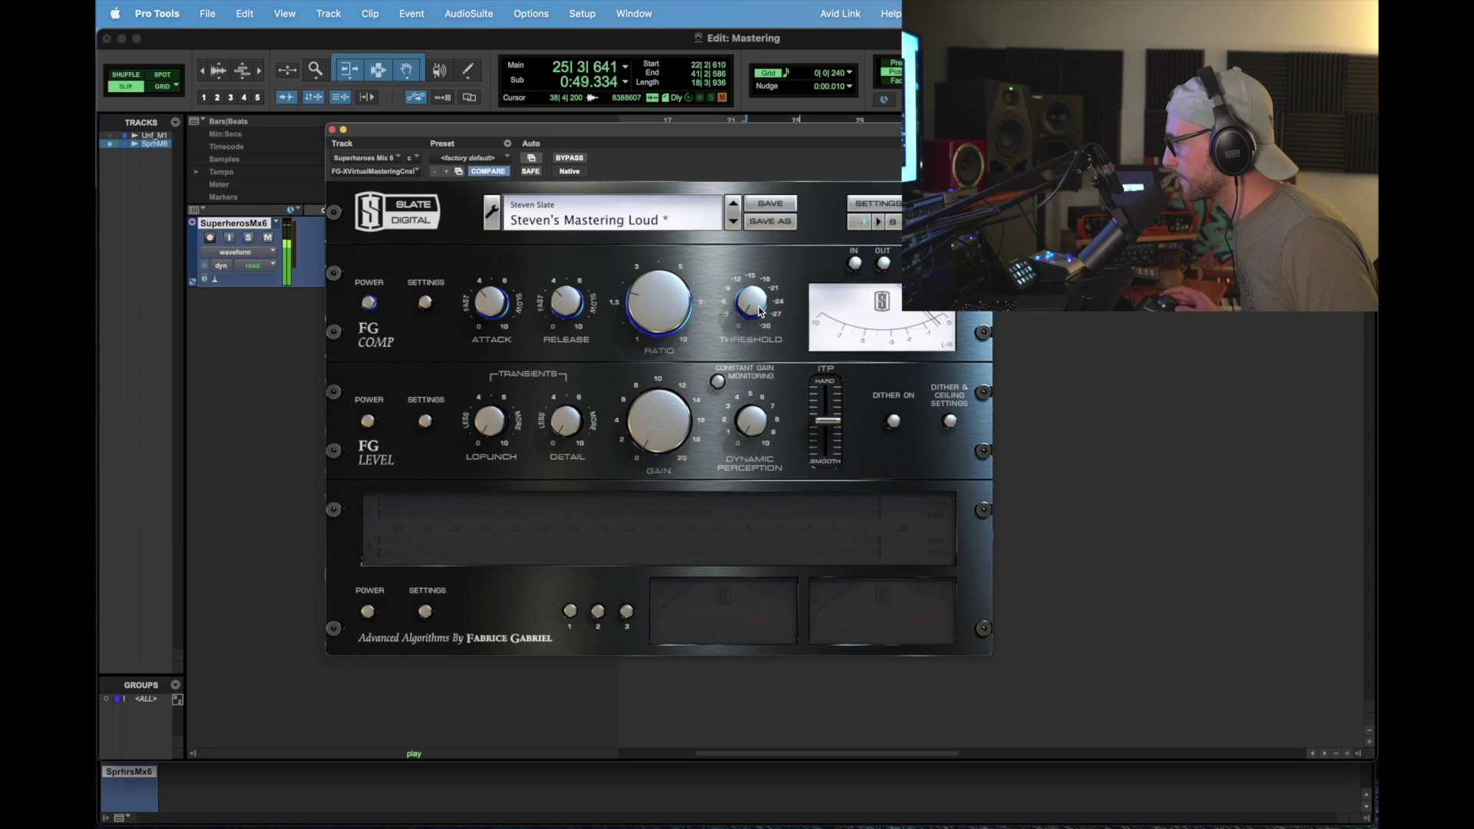
key(space)
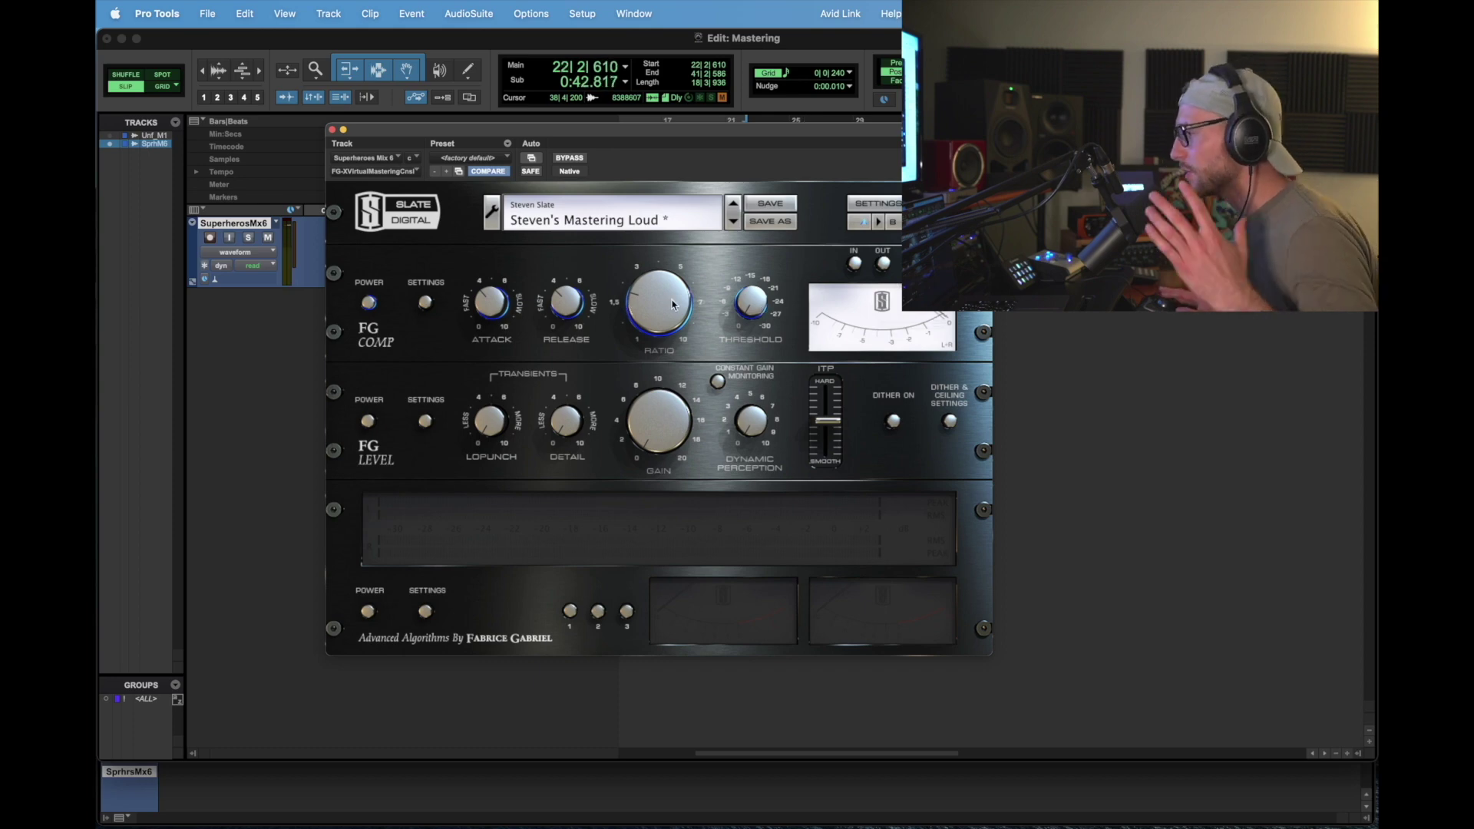
Step: Re-enable the FG-X's FG Level stage and play the mix to hear it
click(367, 422)
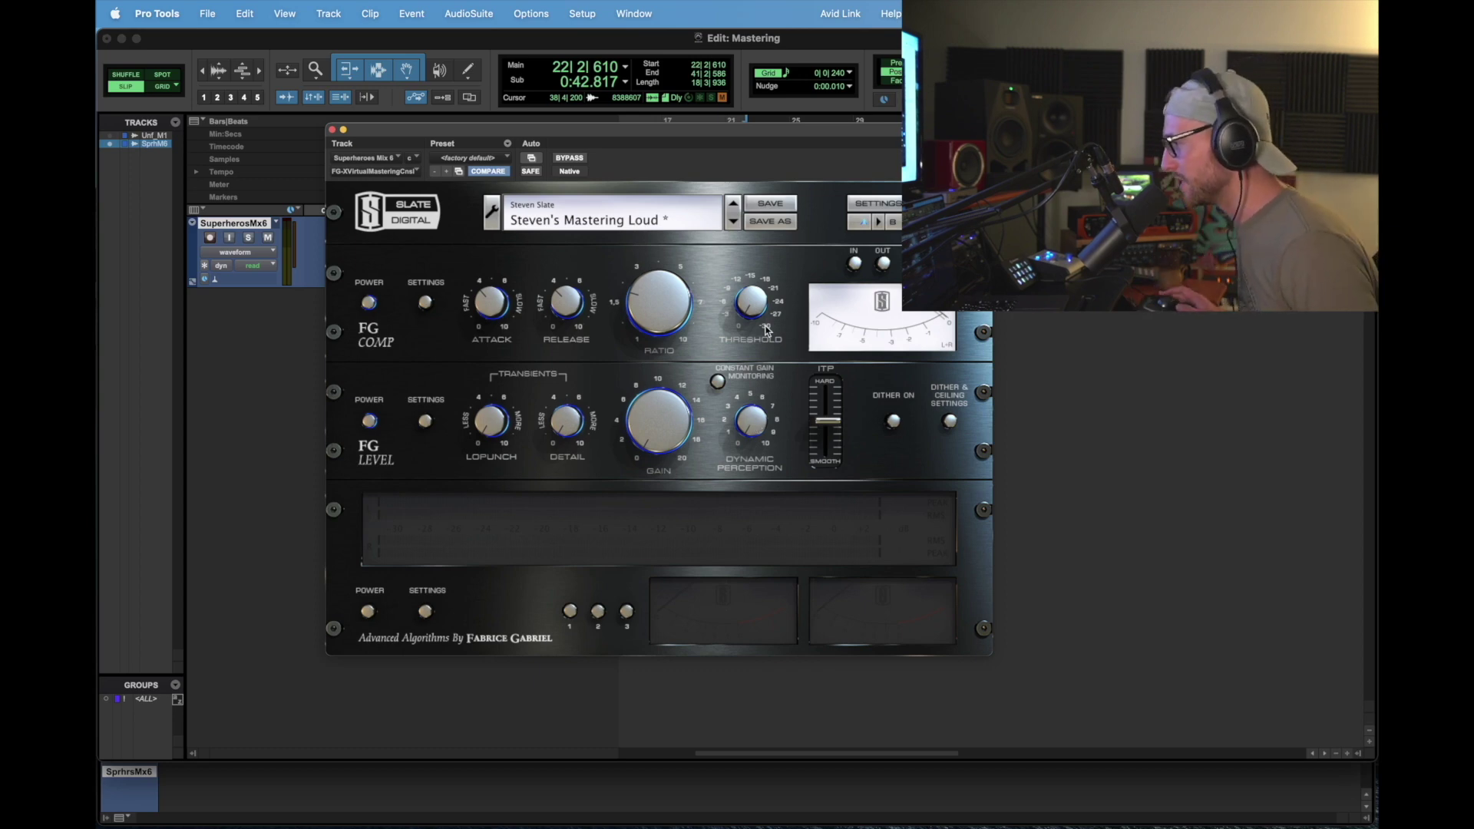
key(space)
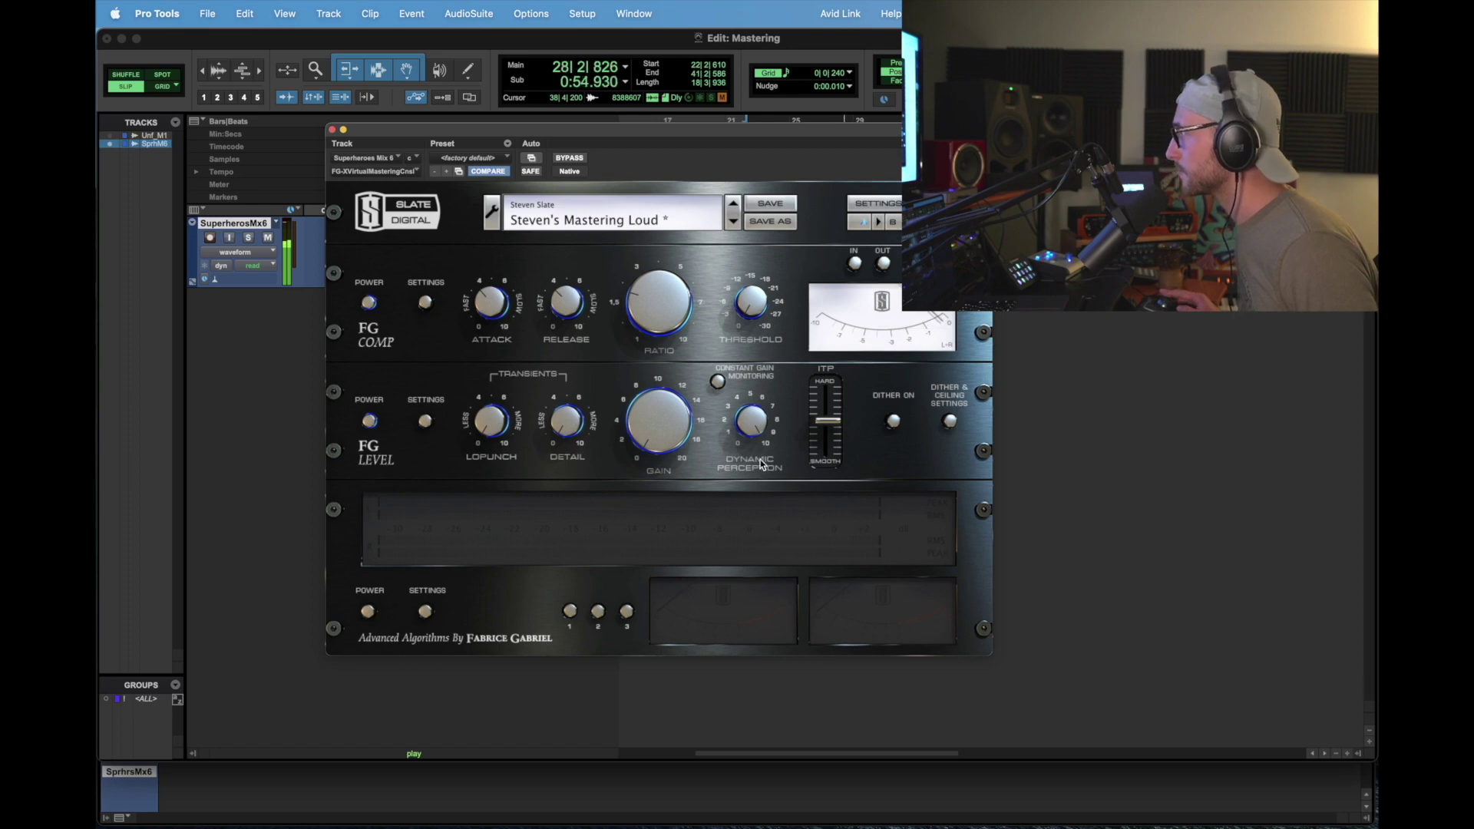
key(space)
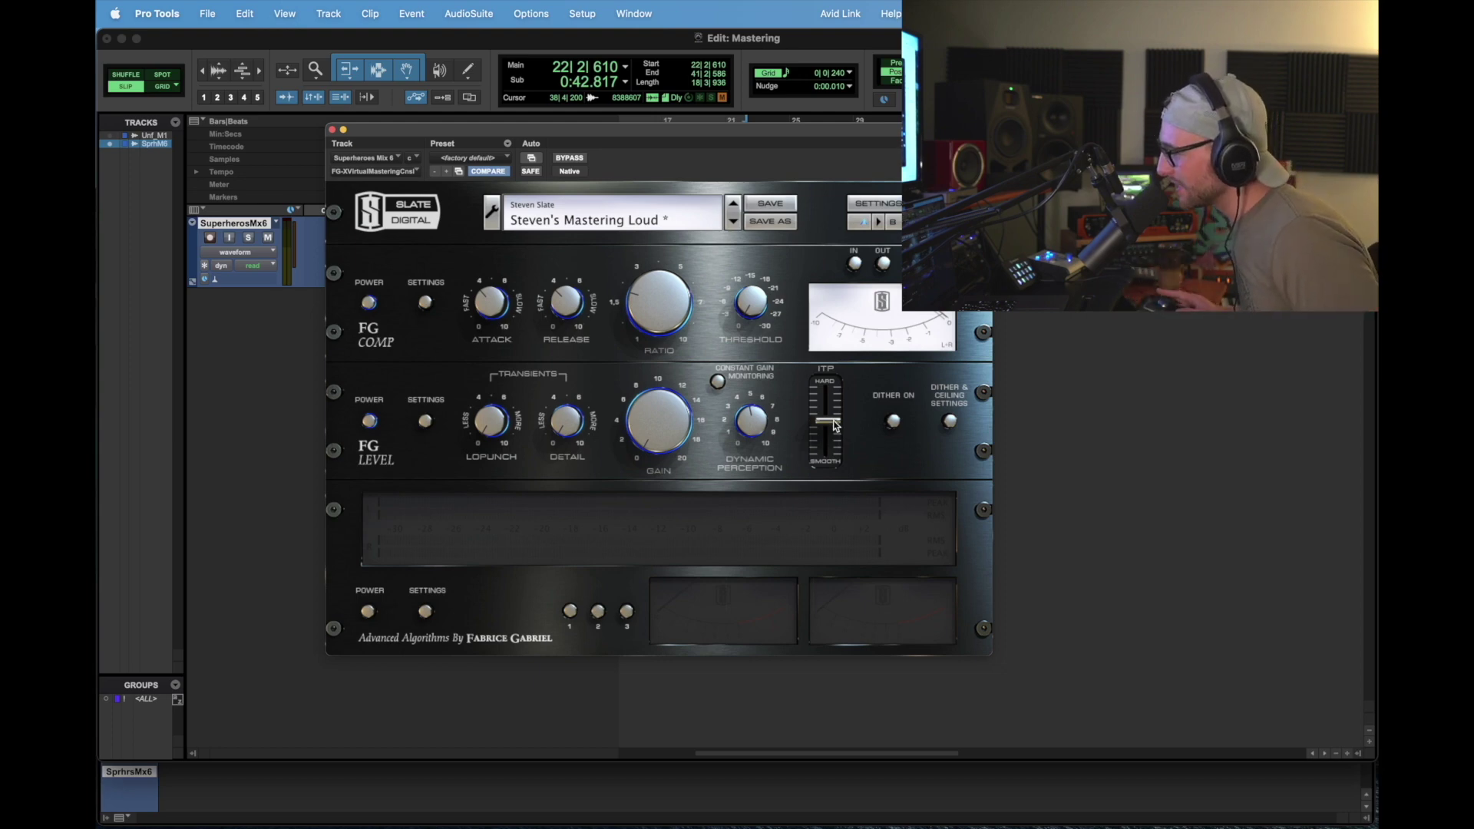
Step: Sweep the FG-X ITP slider between its HARD and SMOOTH extremes
drag(836, 424, 836, 419)
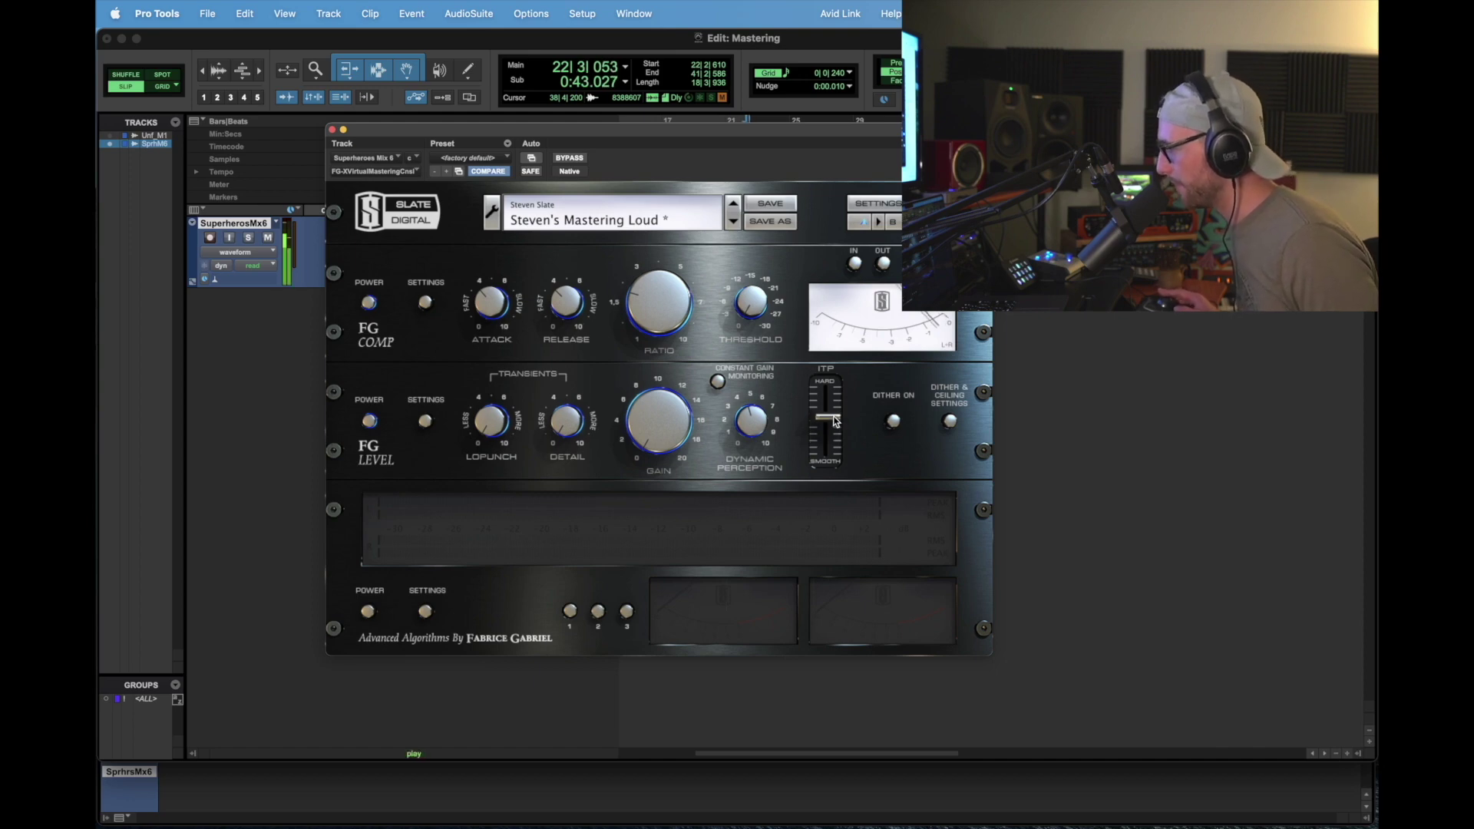
drag(839, 424, 840, 366)
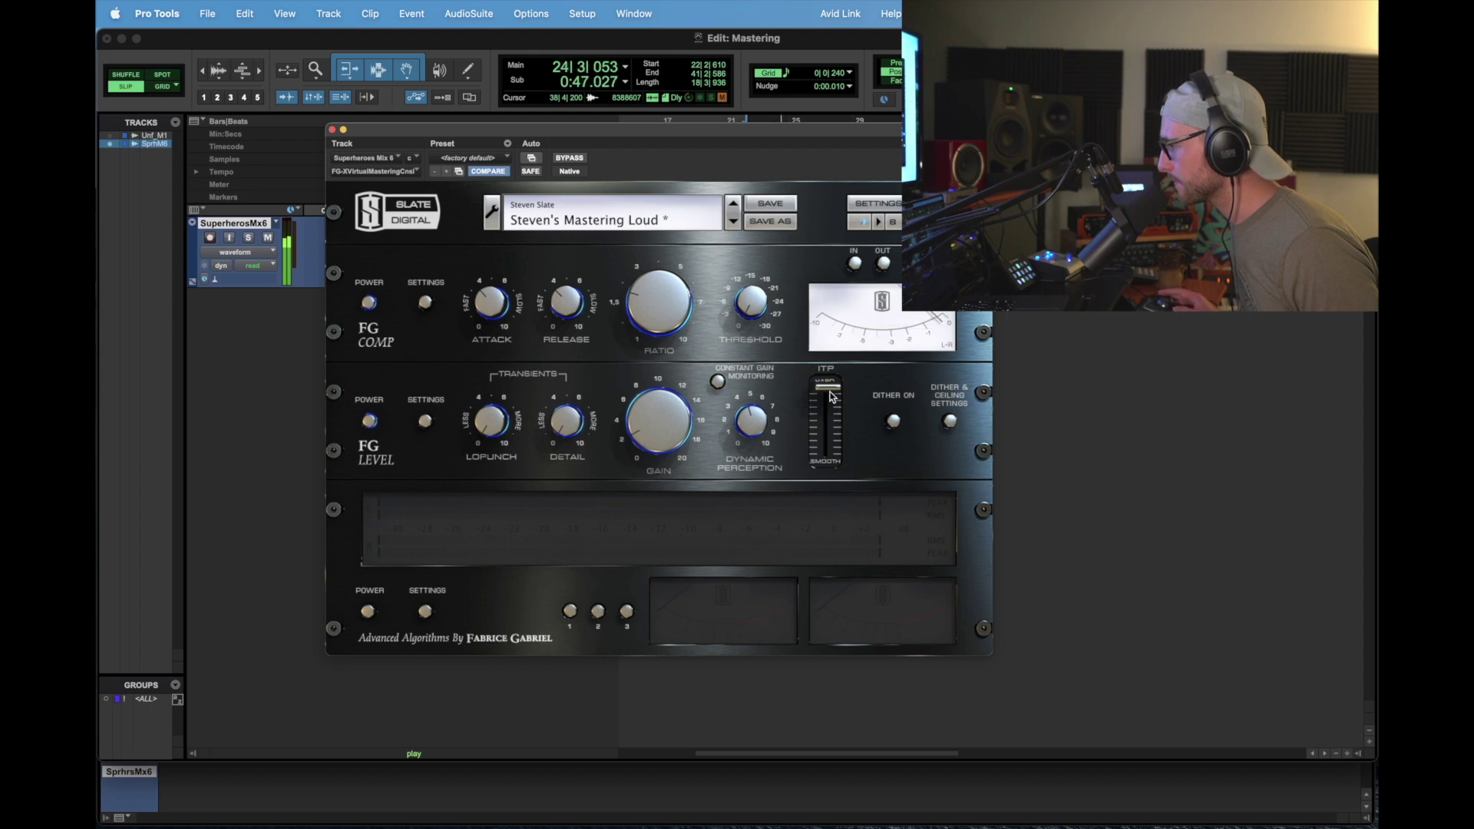
drag(826, 386, 826, 517)
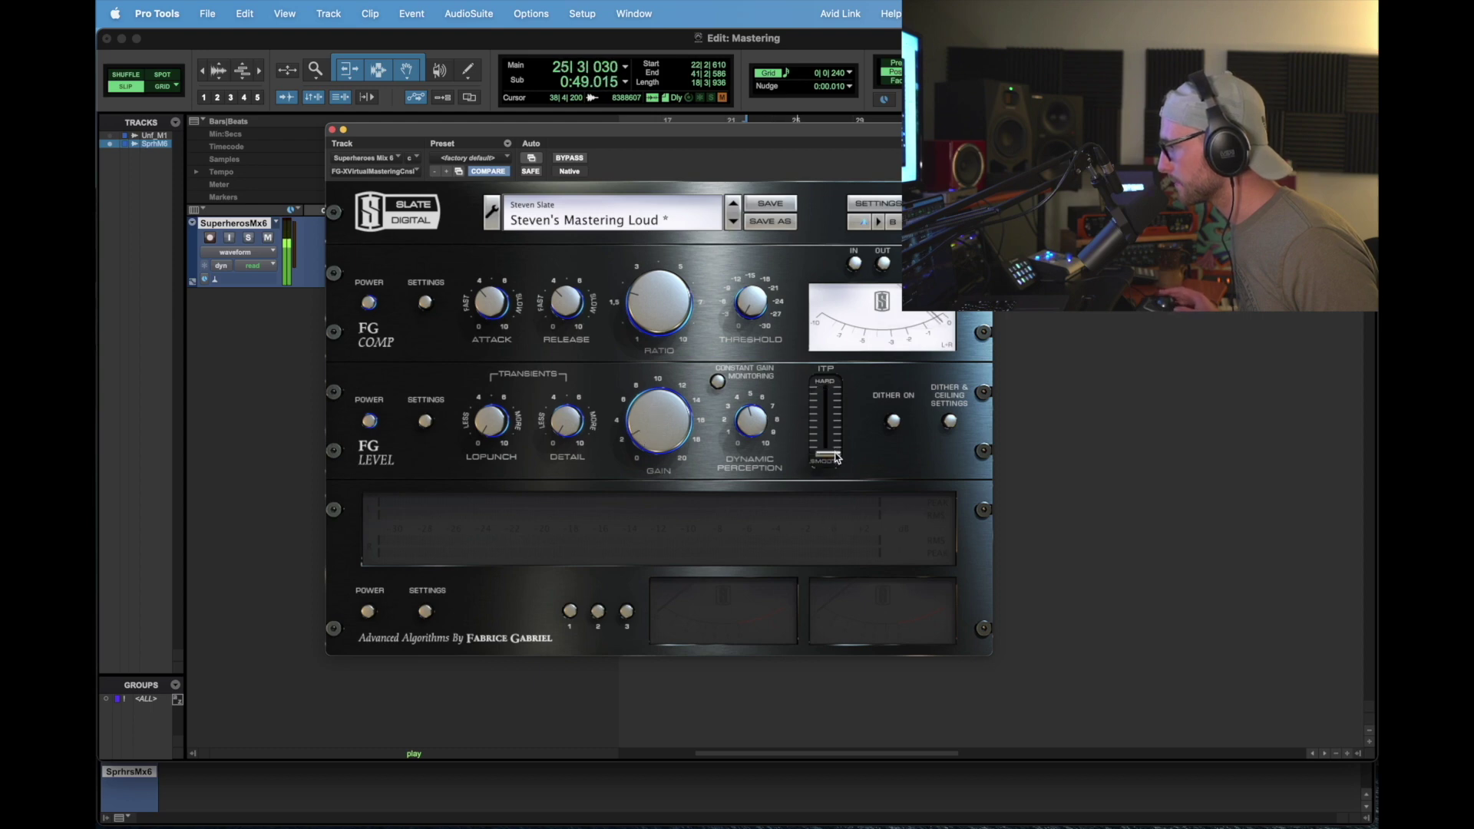
mouse_move(836, 458)
mouse_down()
mouse_move(826, 386)
mouse_move(822, 473)
mouse_up()
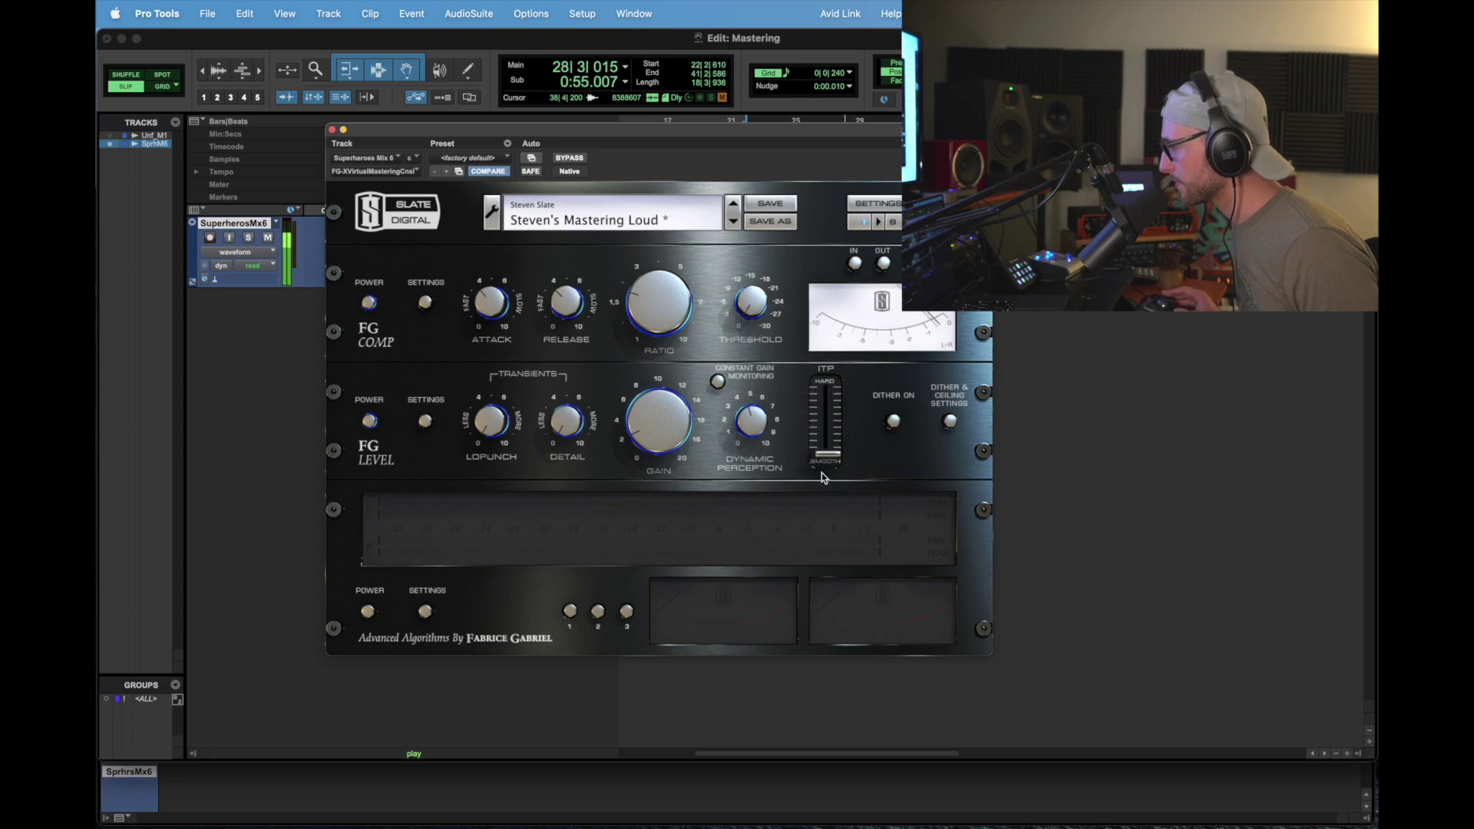
Step: Set ITP back to hard during playback, then ease it slightly toward smooth
key(space)
key(space)
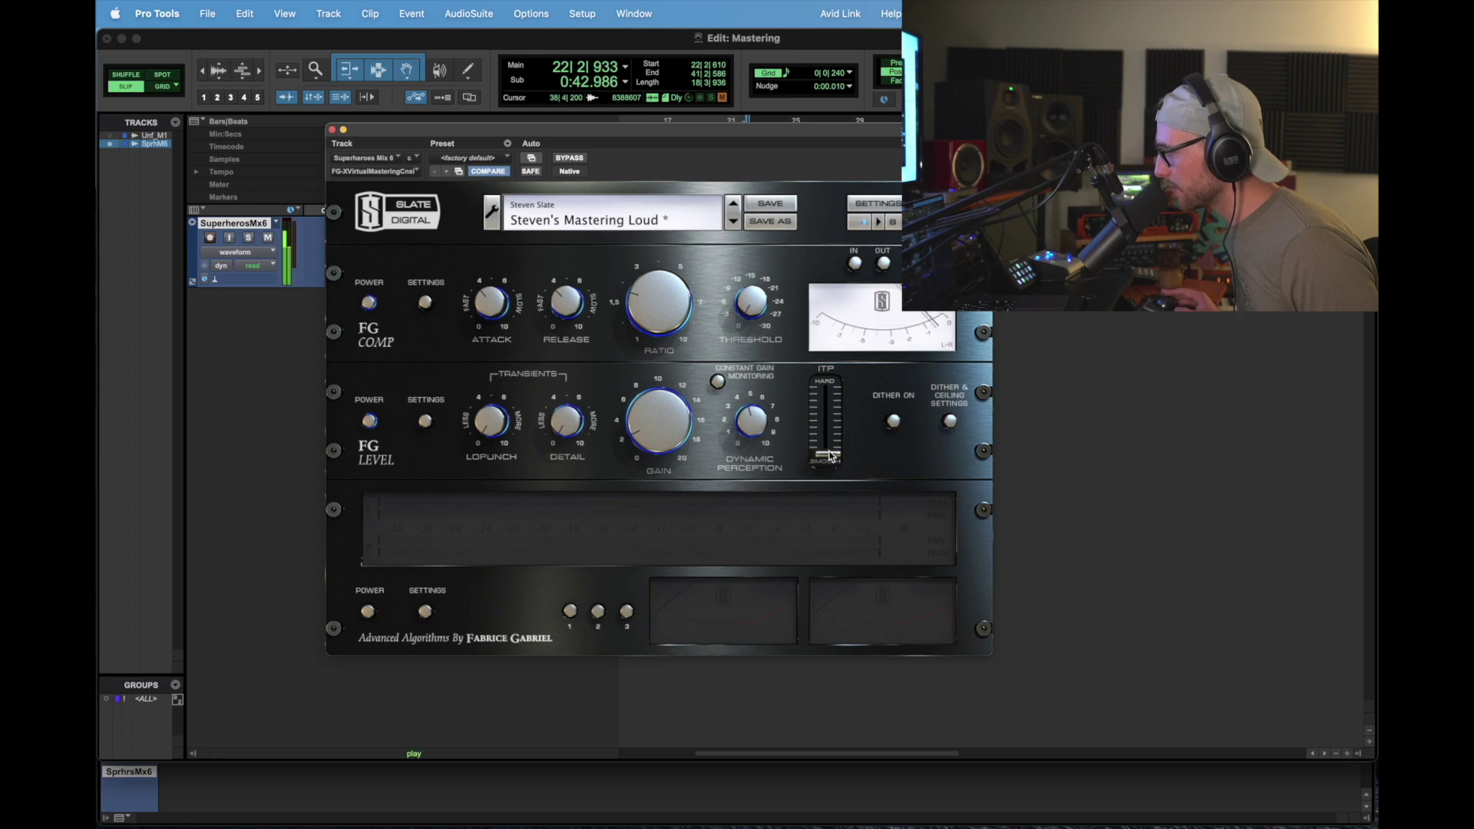
drag(829, 456, 839, 338)
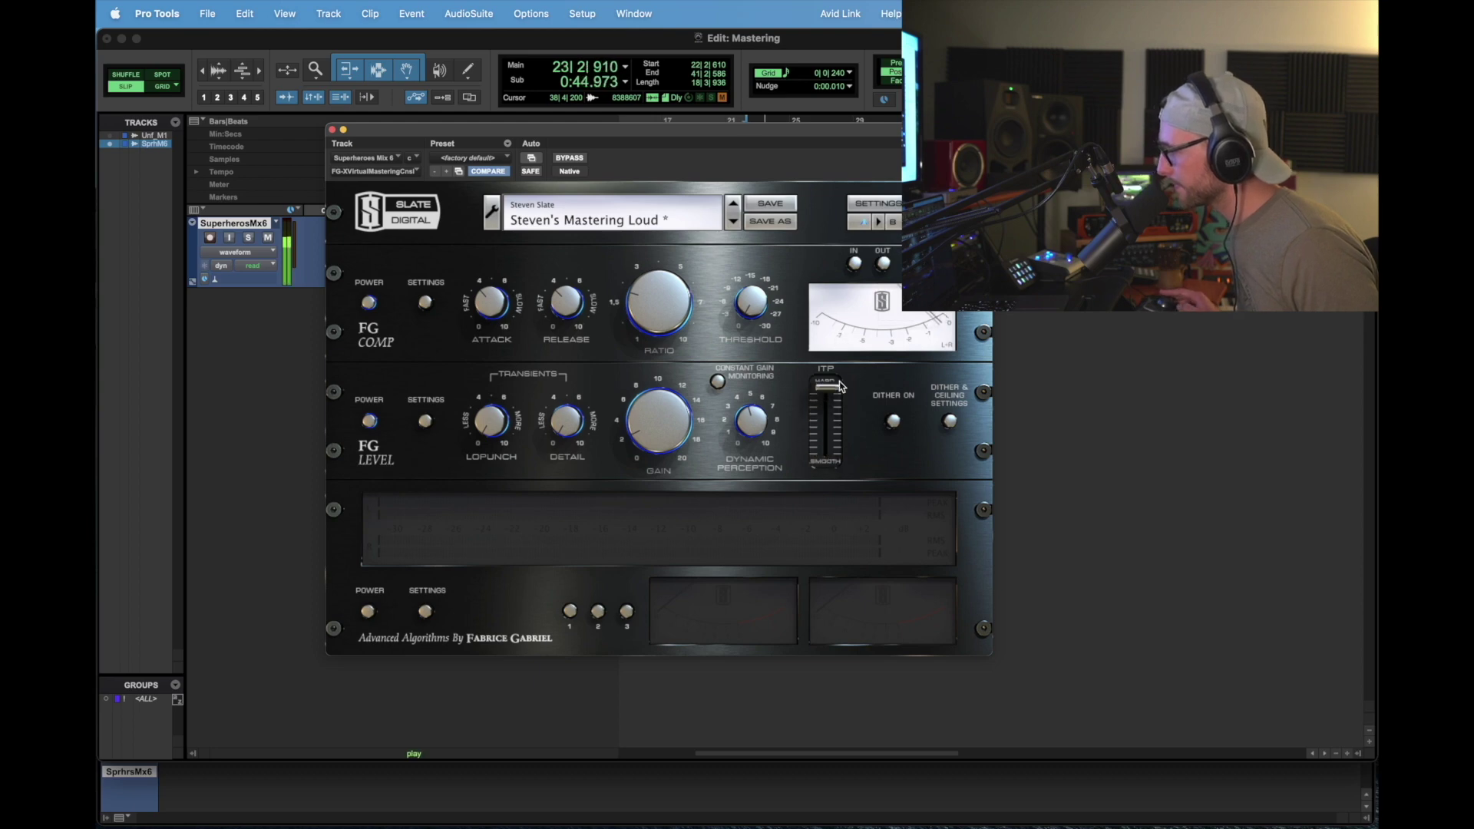
key(space)
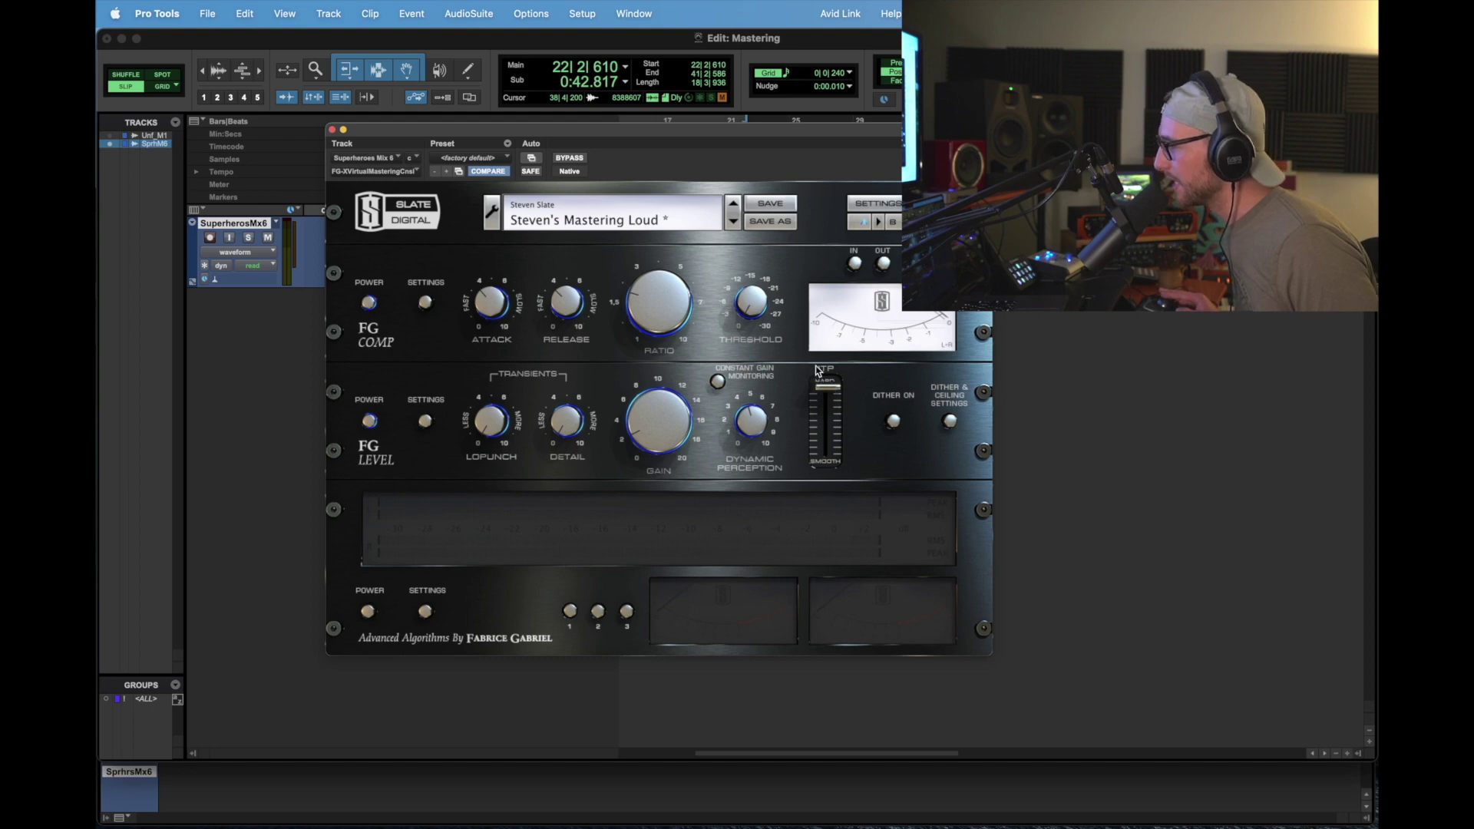
drag(837, 405, 836, 413)
key(space)
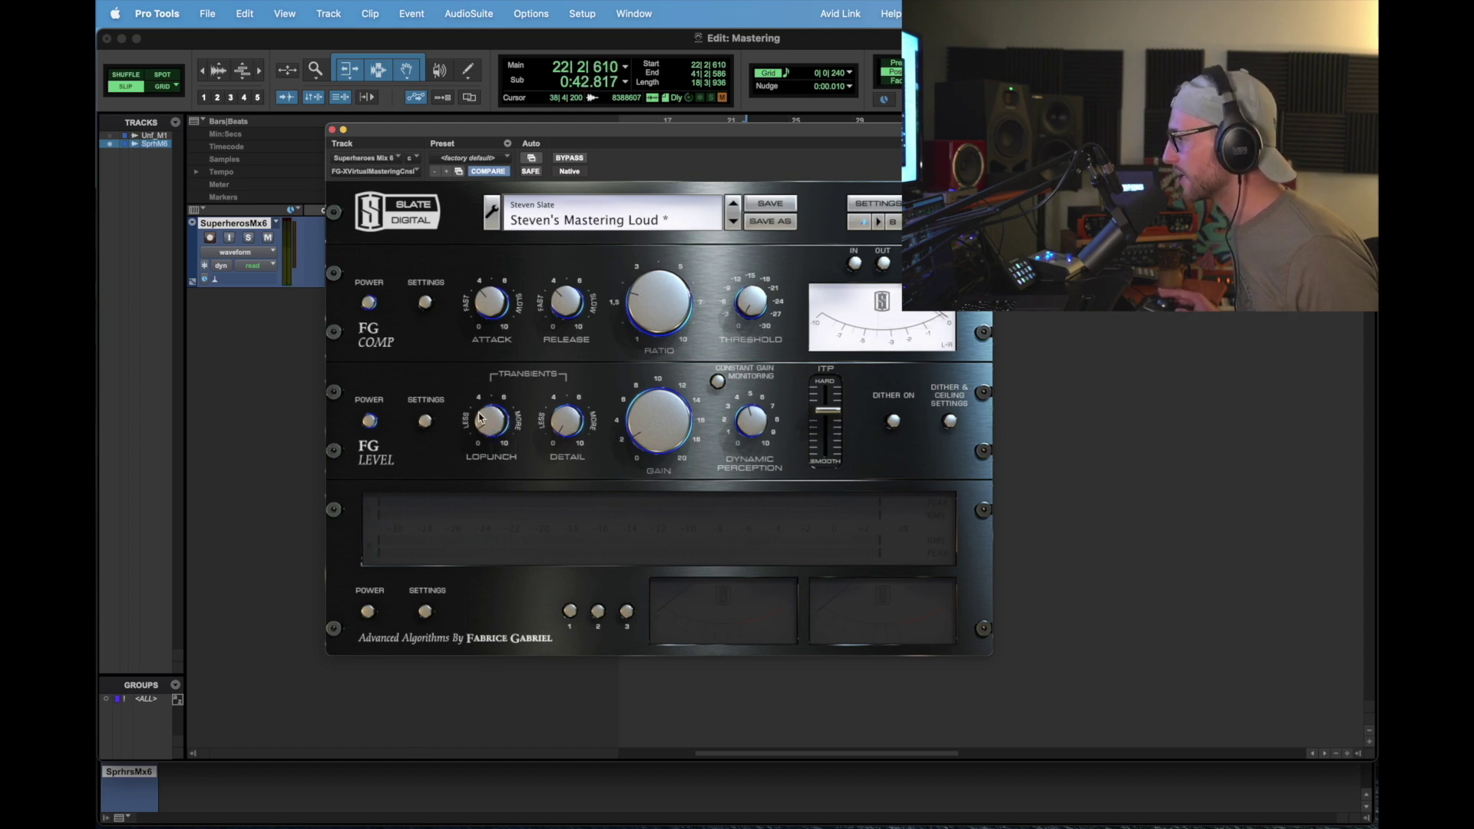
key(space)
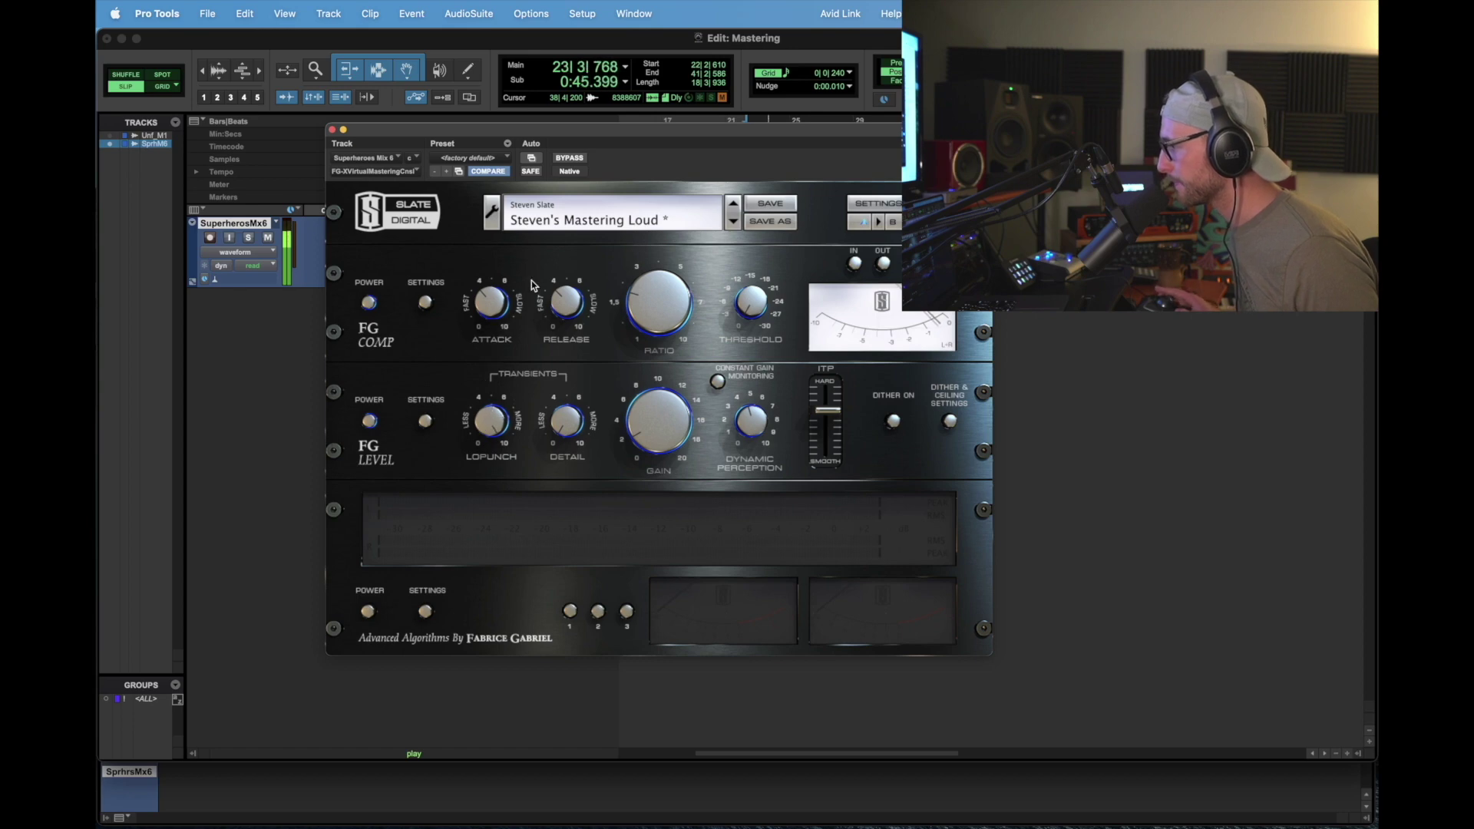
key(space)
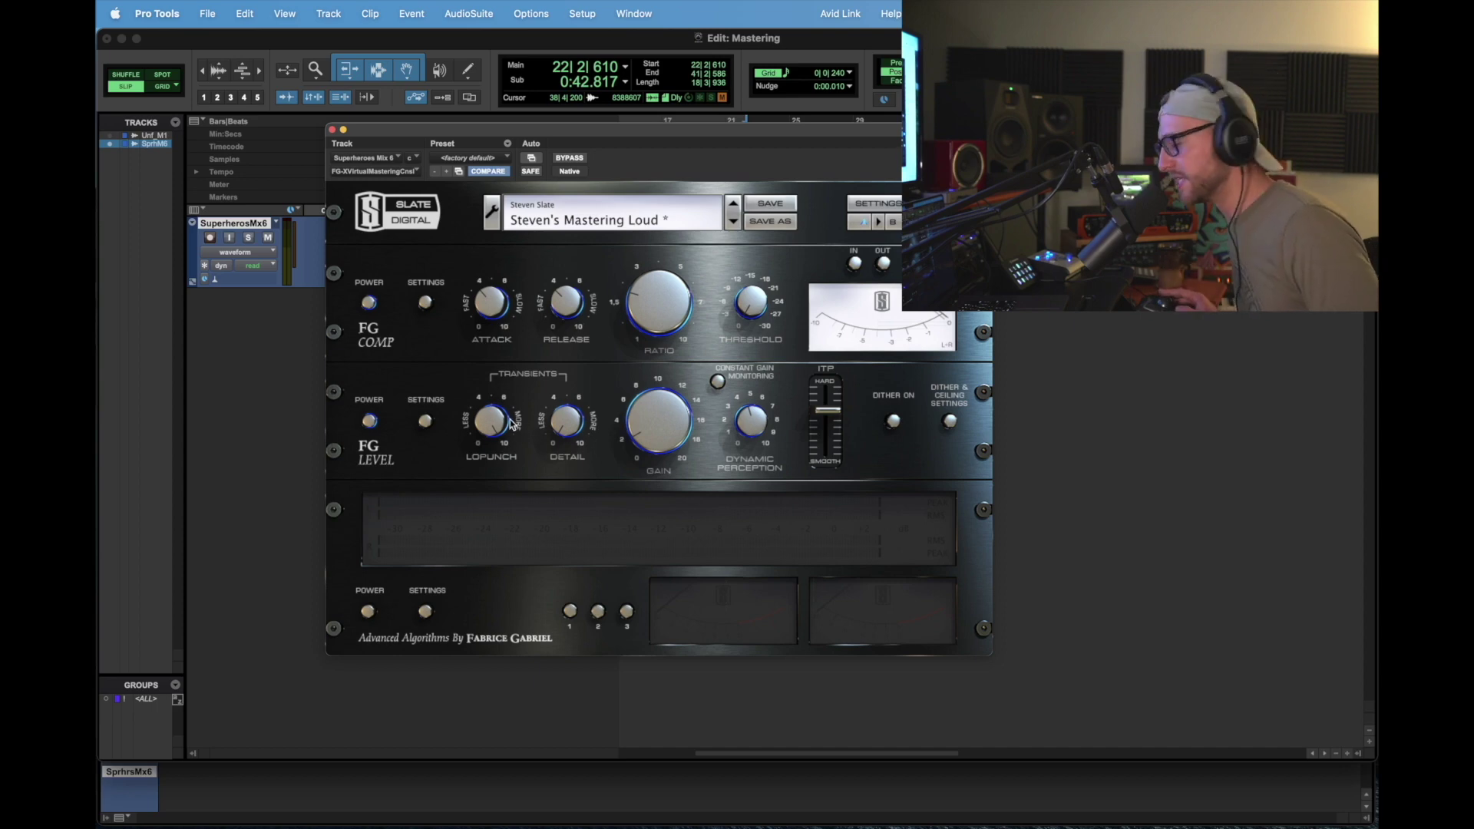
key(space)
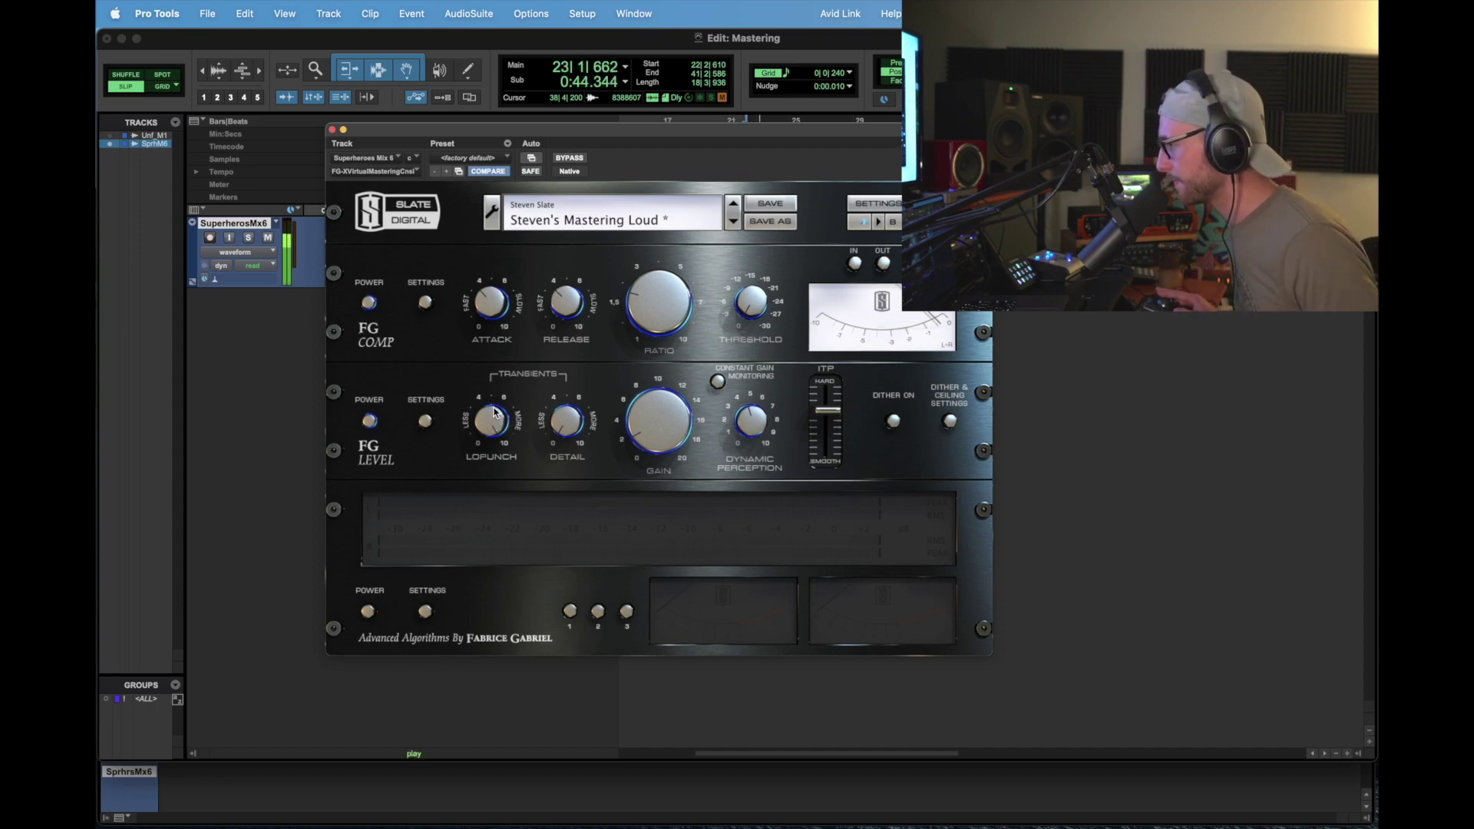
key(space)
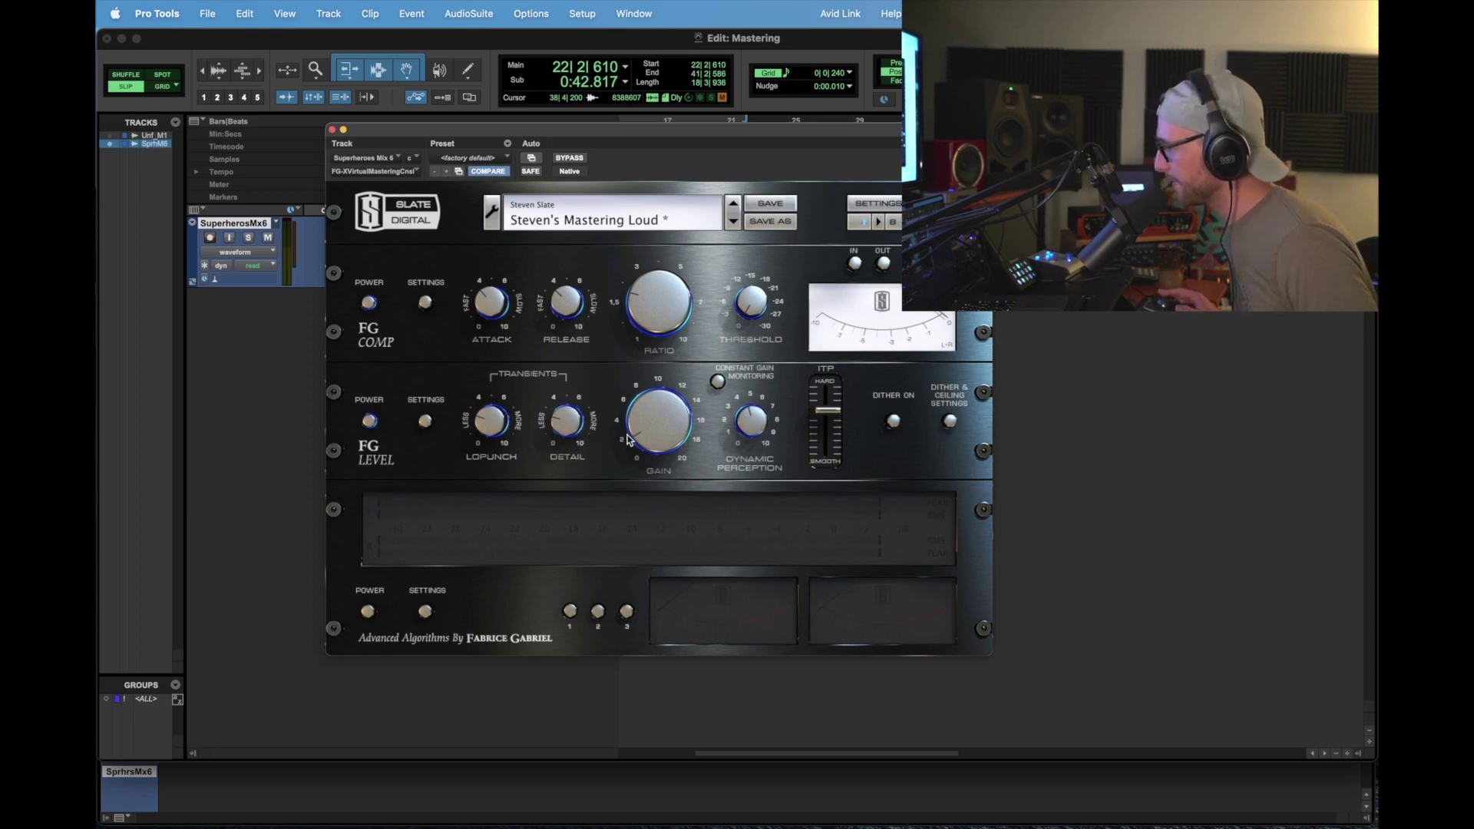
key(space)
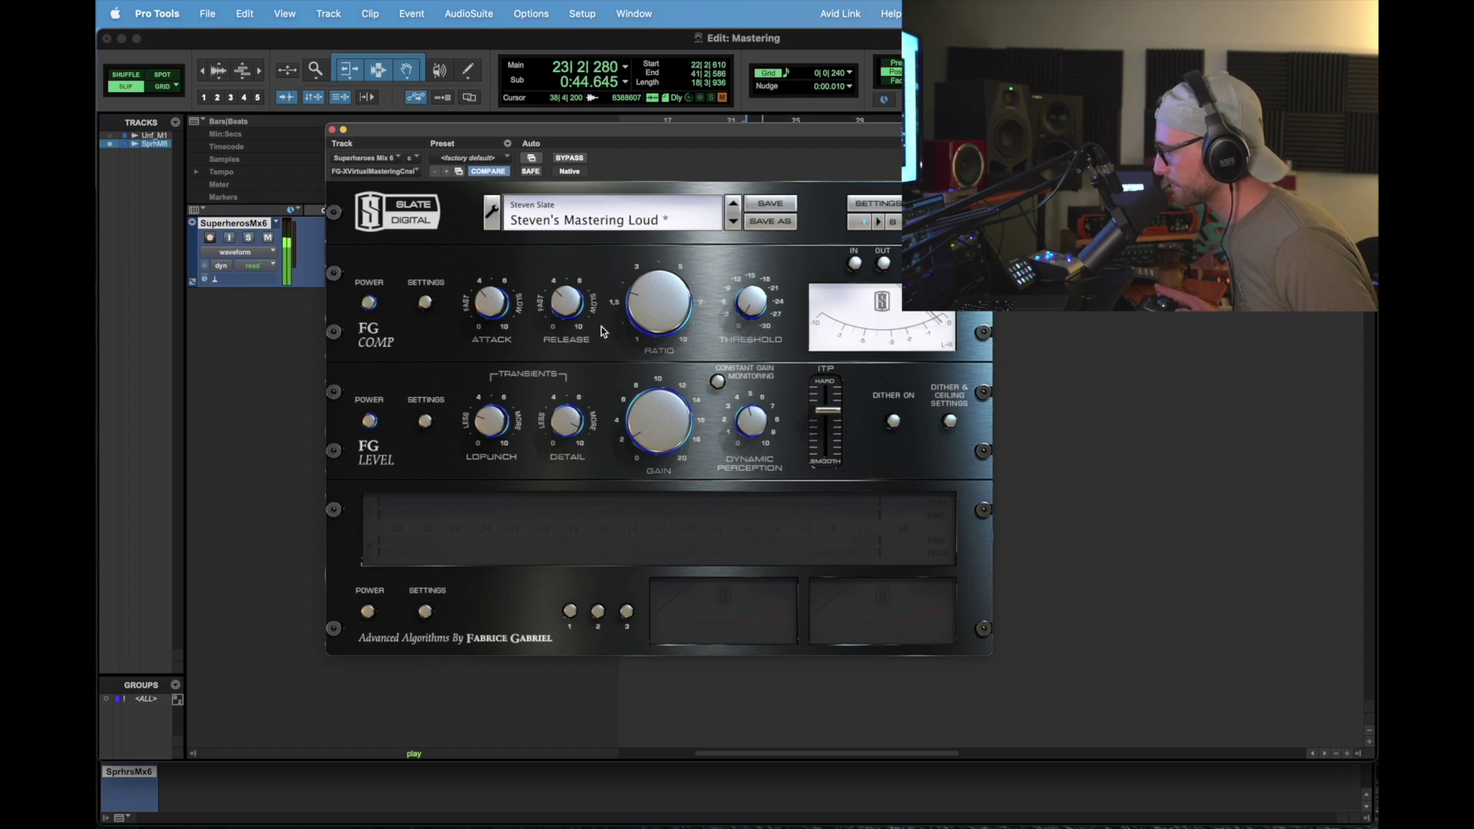
key(space)
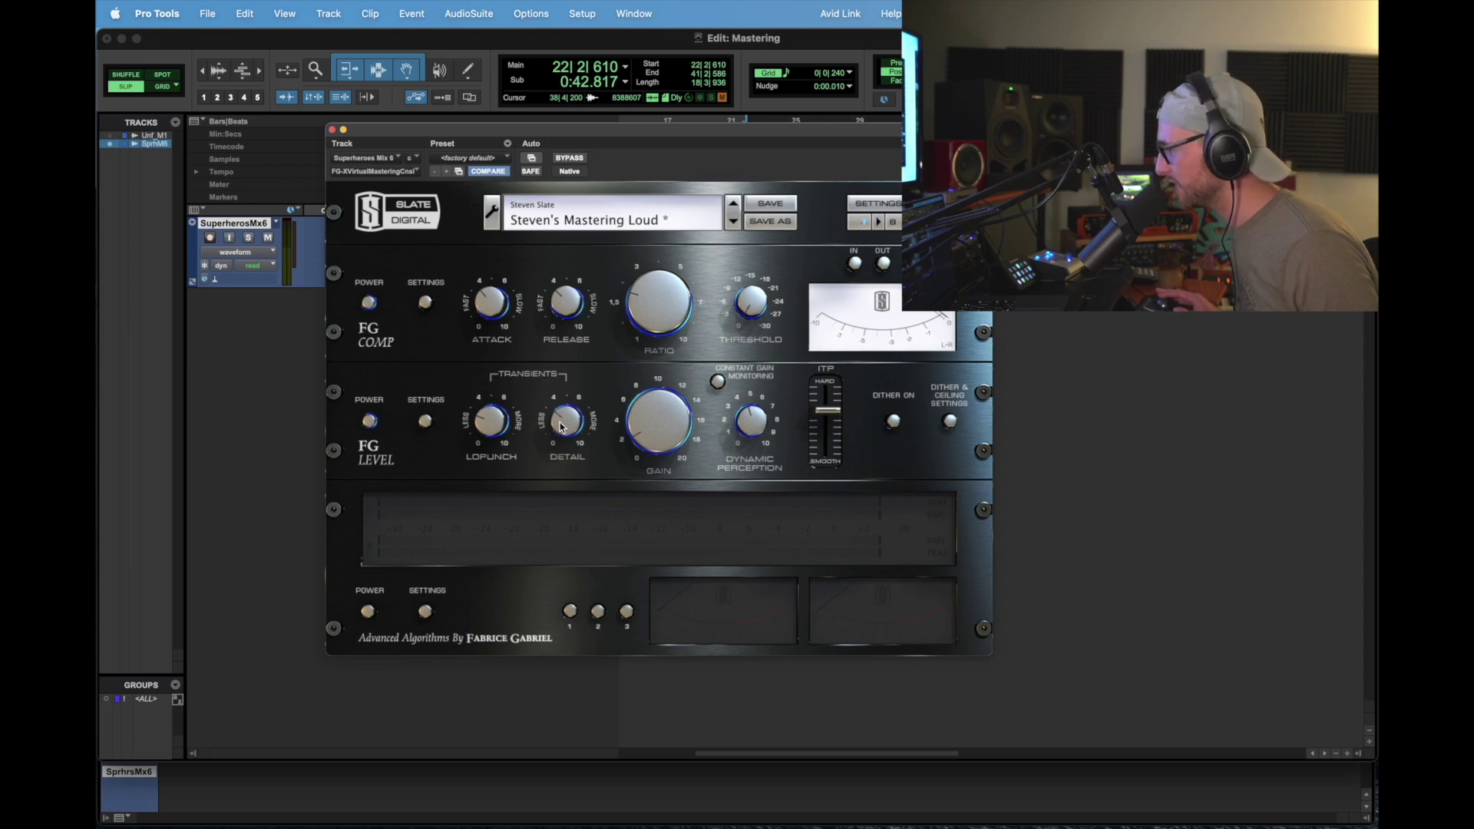
key(space)
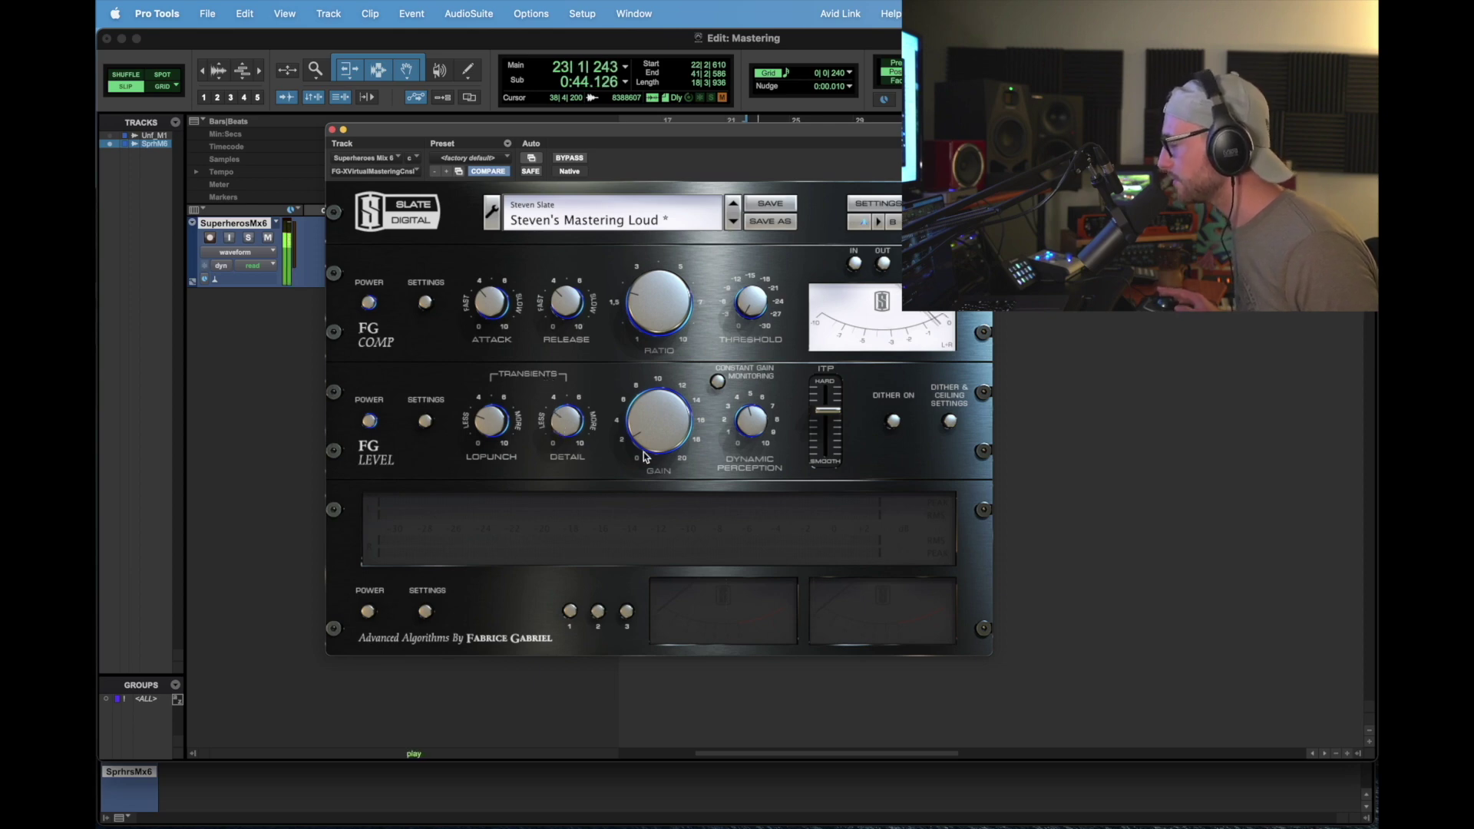
Step: Stop playback and power on the FG-X metering section
key(space)
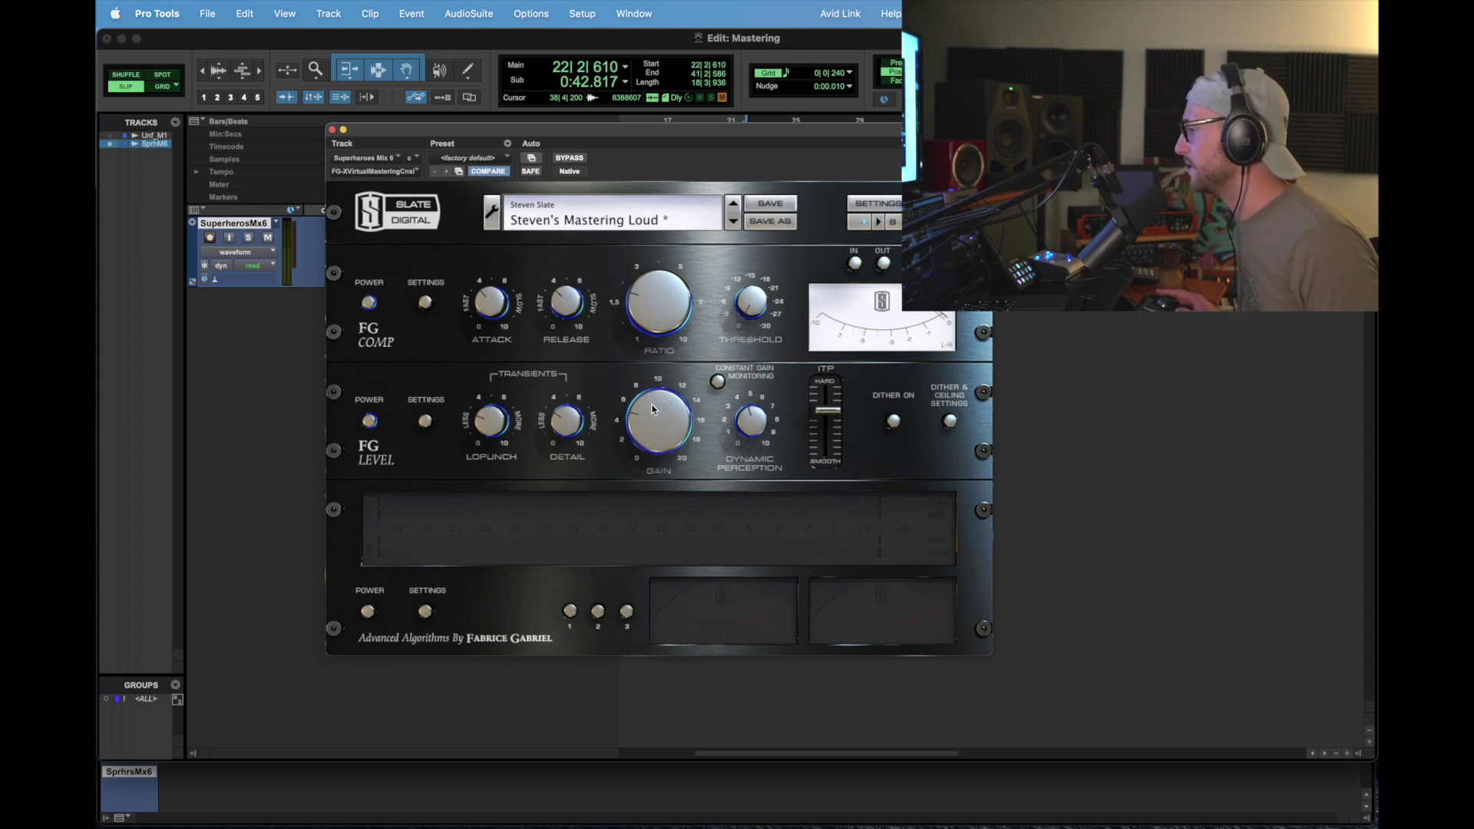
click(368, 611)
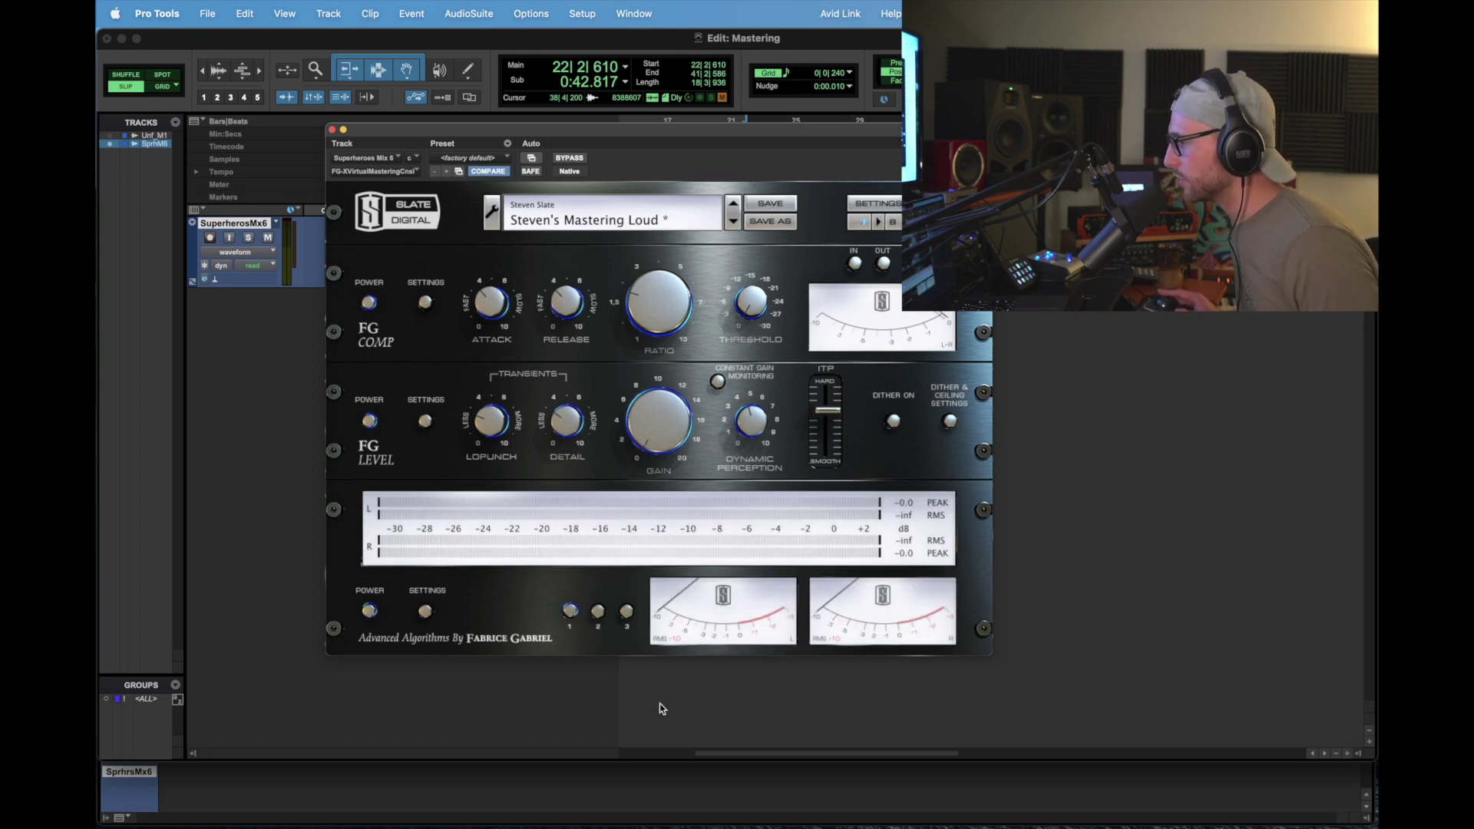
drag(516, 123, 729, 123)
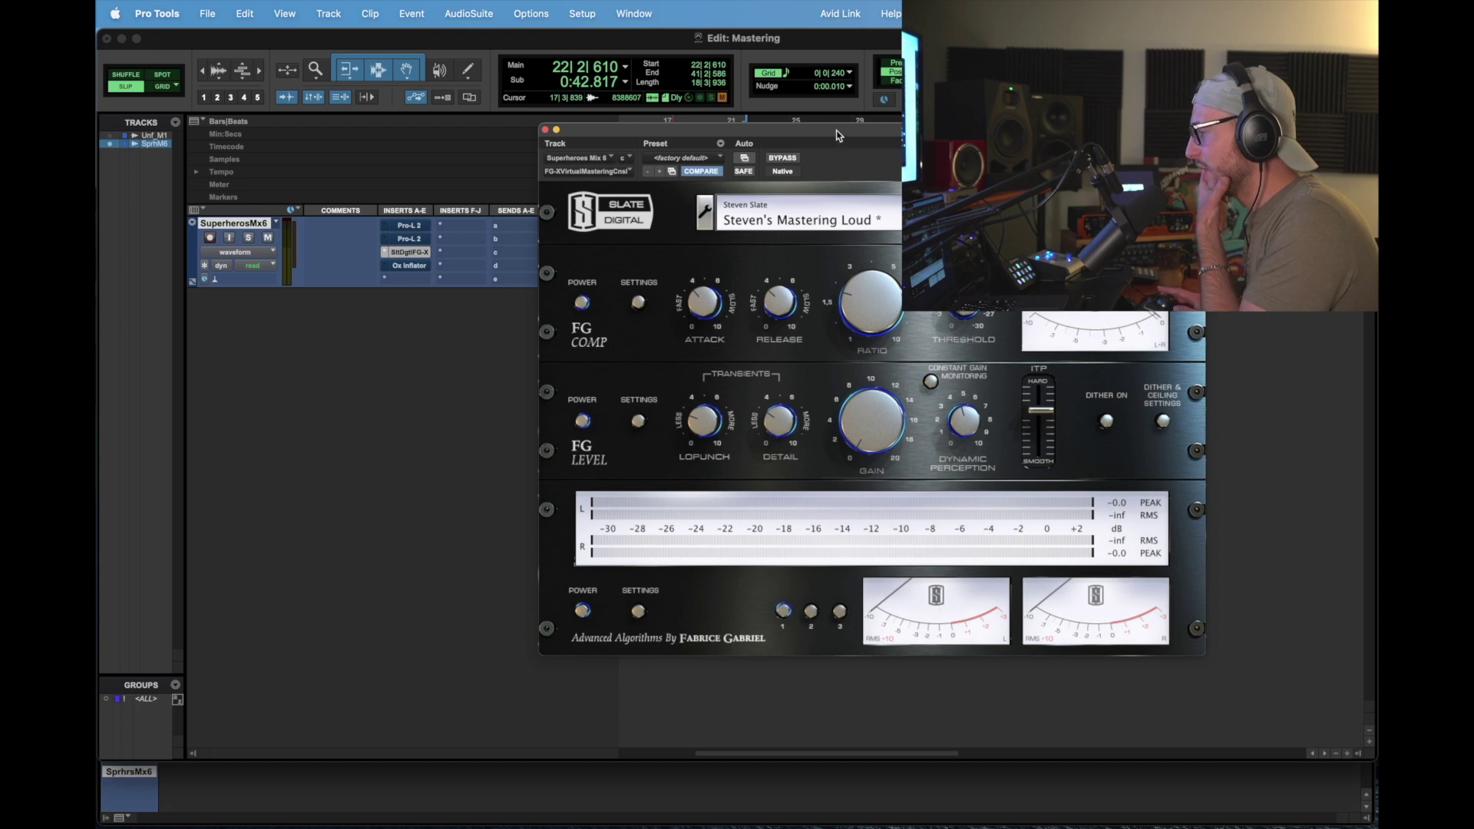
drag(837, 135, 610, 150)
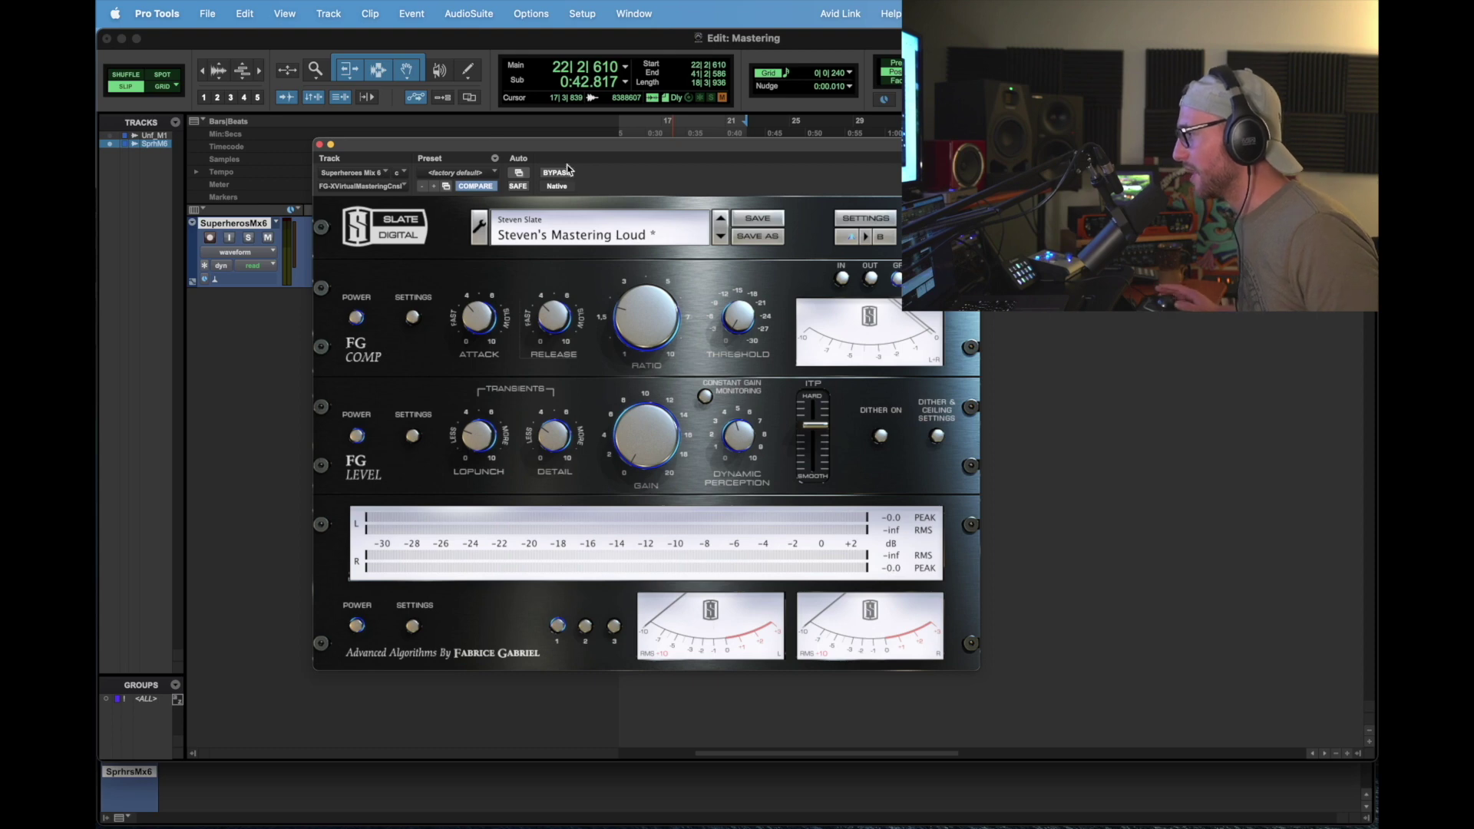
Step: Close the FG-X window and open the Ox Inflator insert on the mix track
click(321, 145)
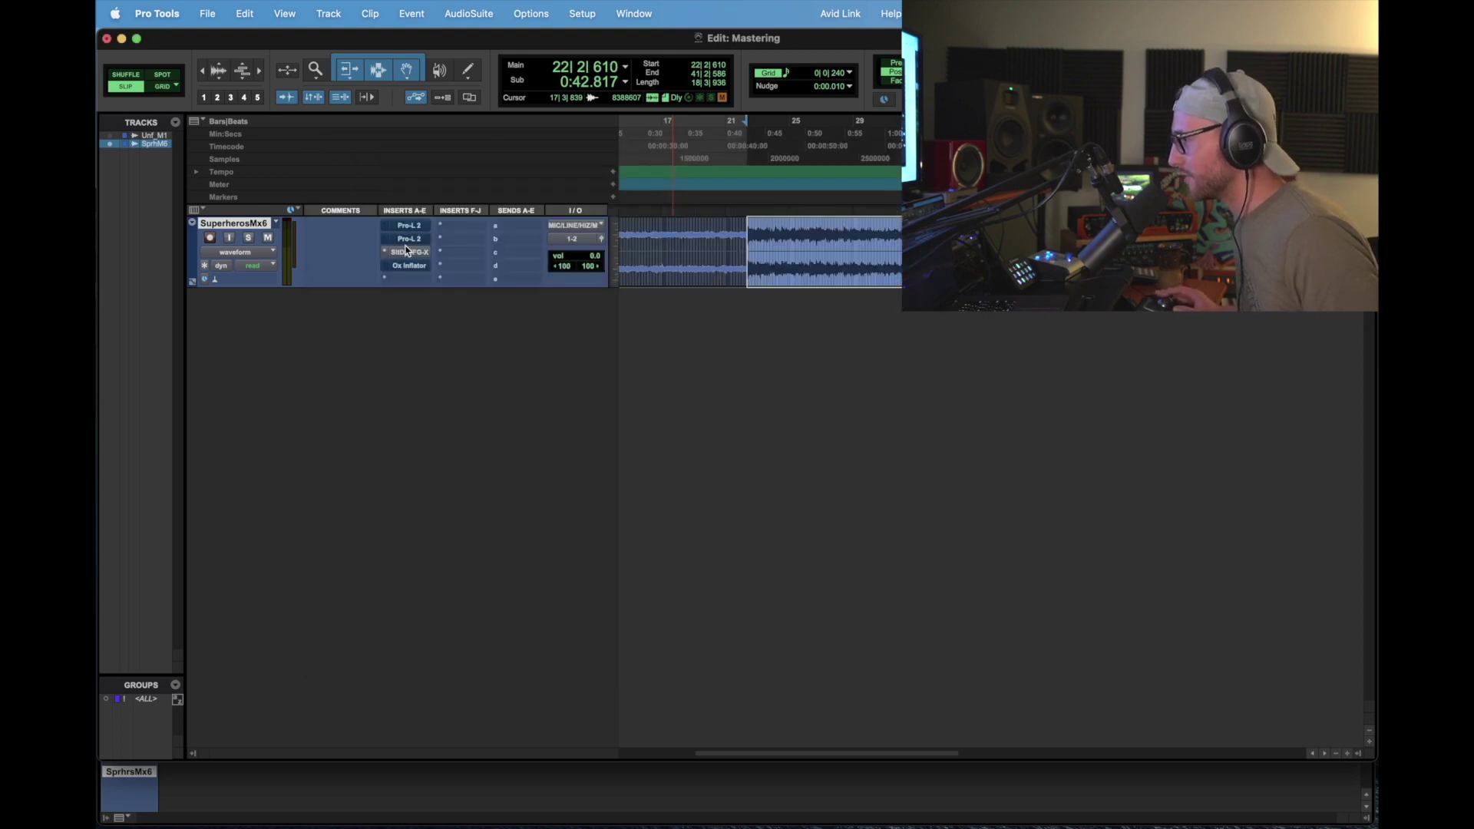
click(411, 266)
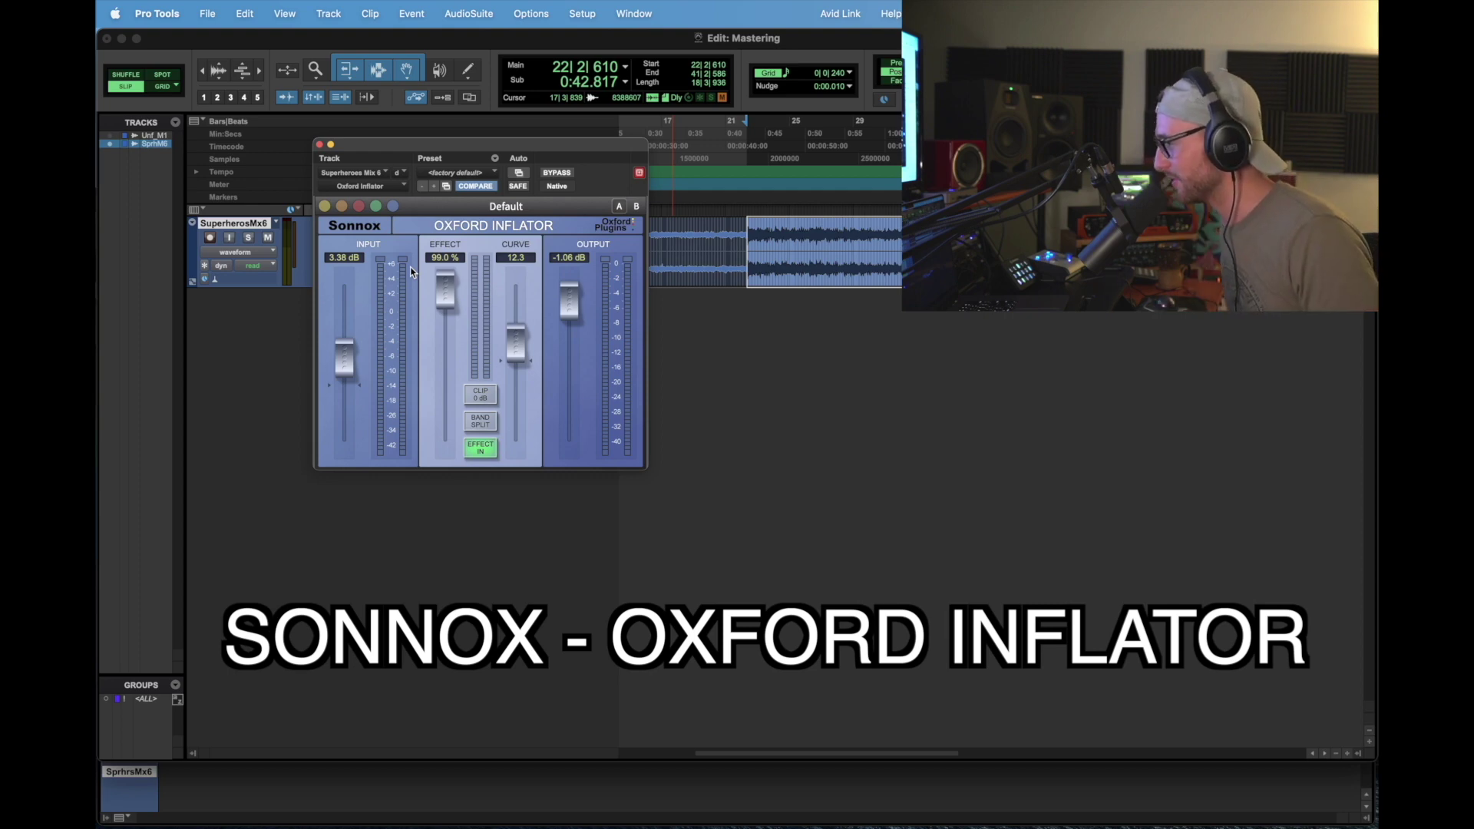
Step: Zero the Inflator's effect, curve, input and output, then load its factory default preset
drag(444, 291, 448, 439)
alt+click(527, 350)
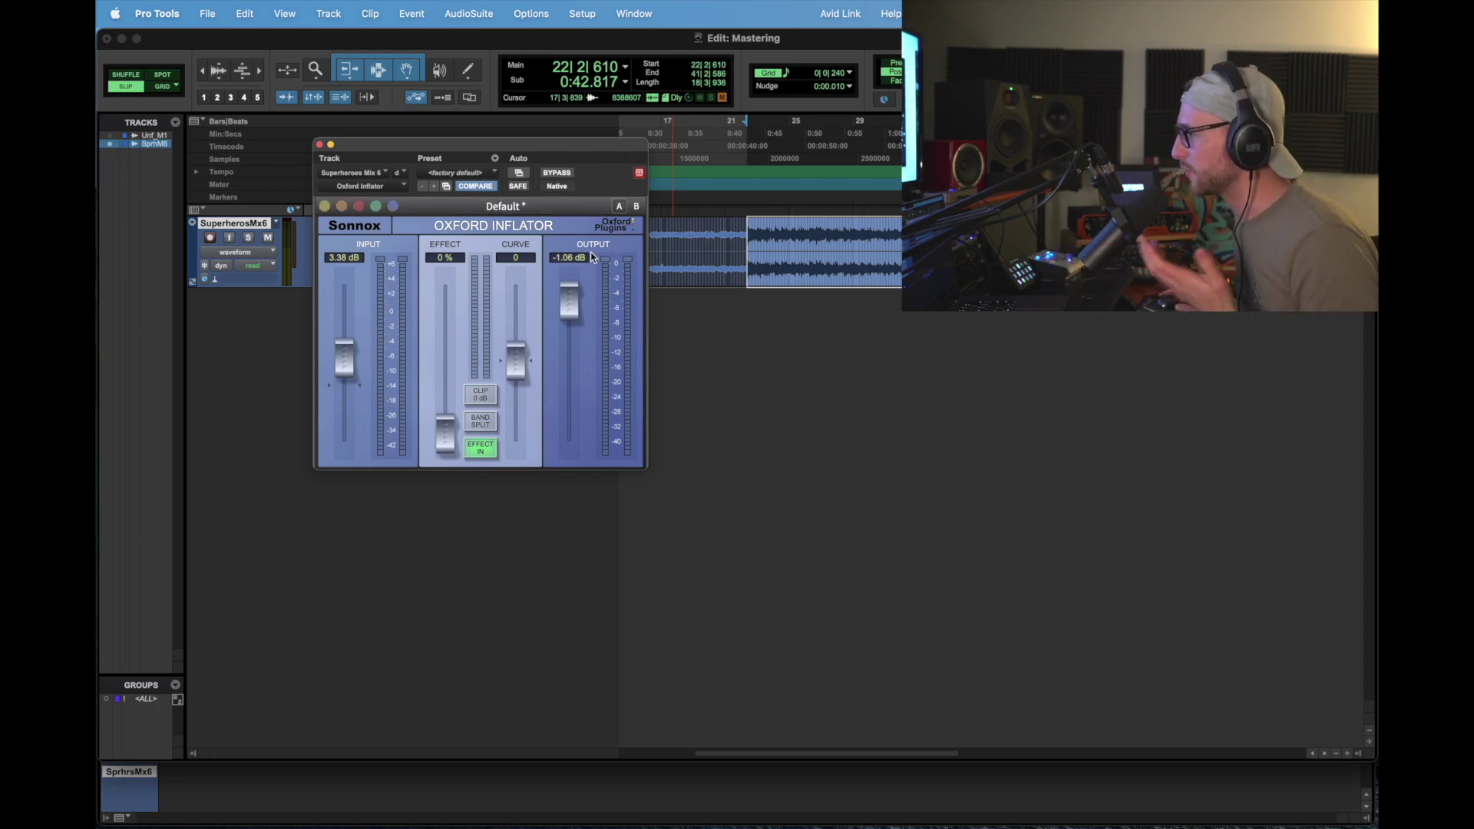
drag(341, 343, 356, 494)
alt+click(340, 431)
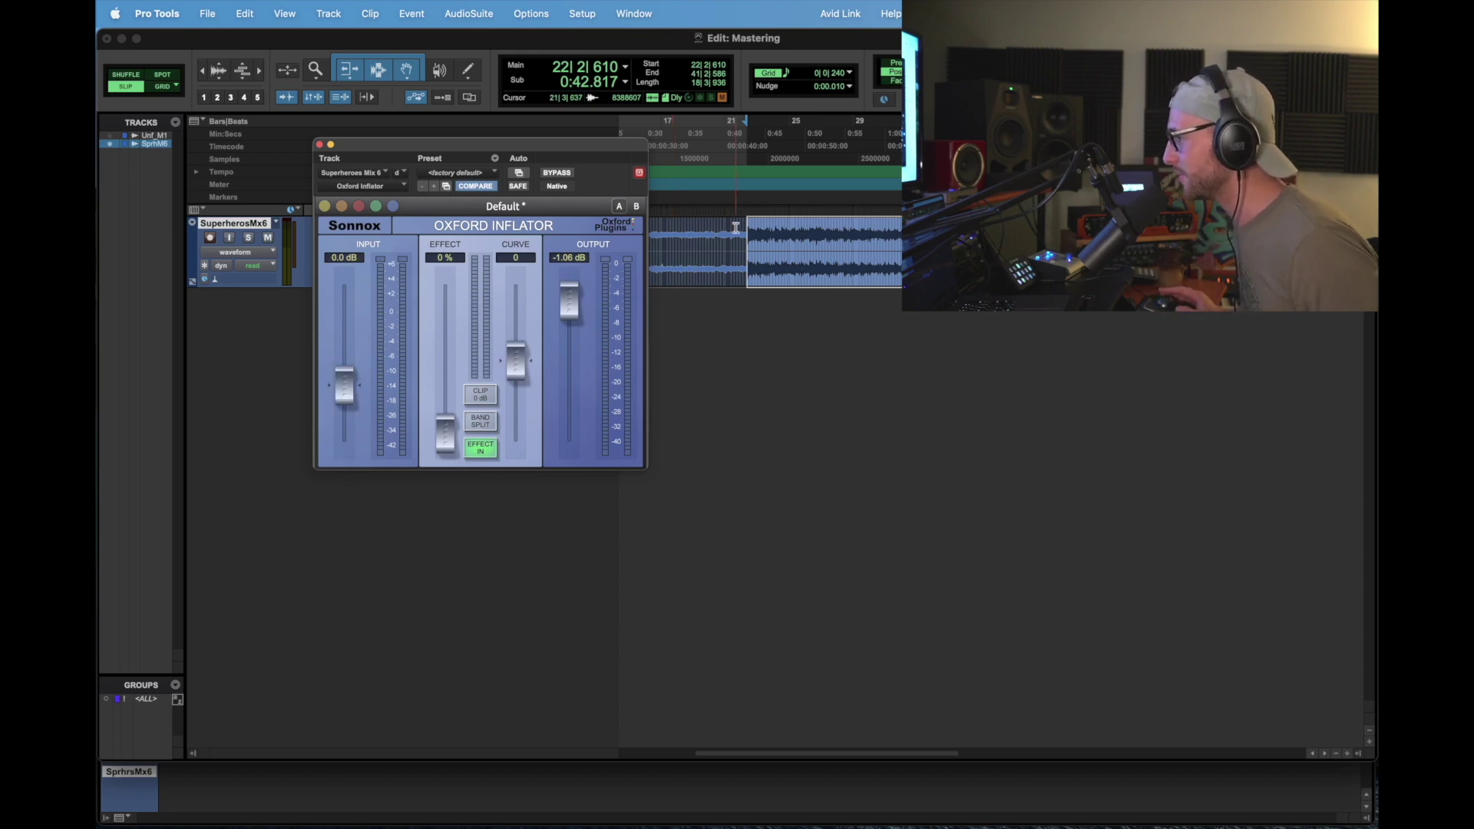
alt+click(569, 301)
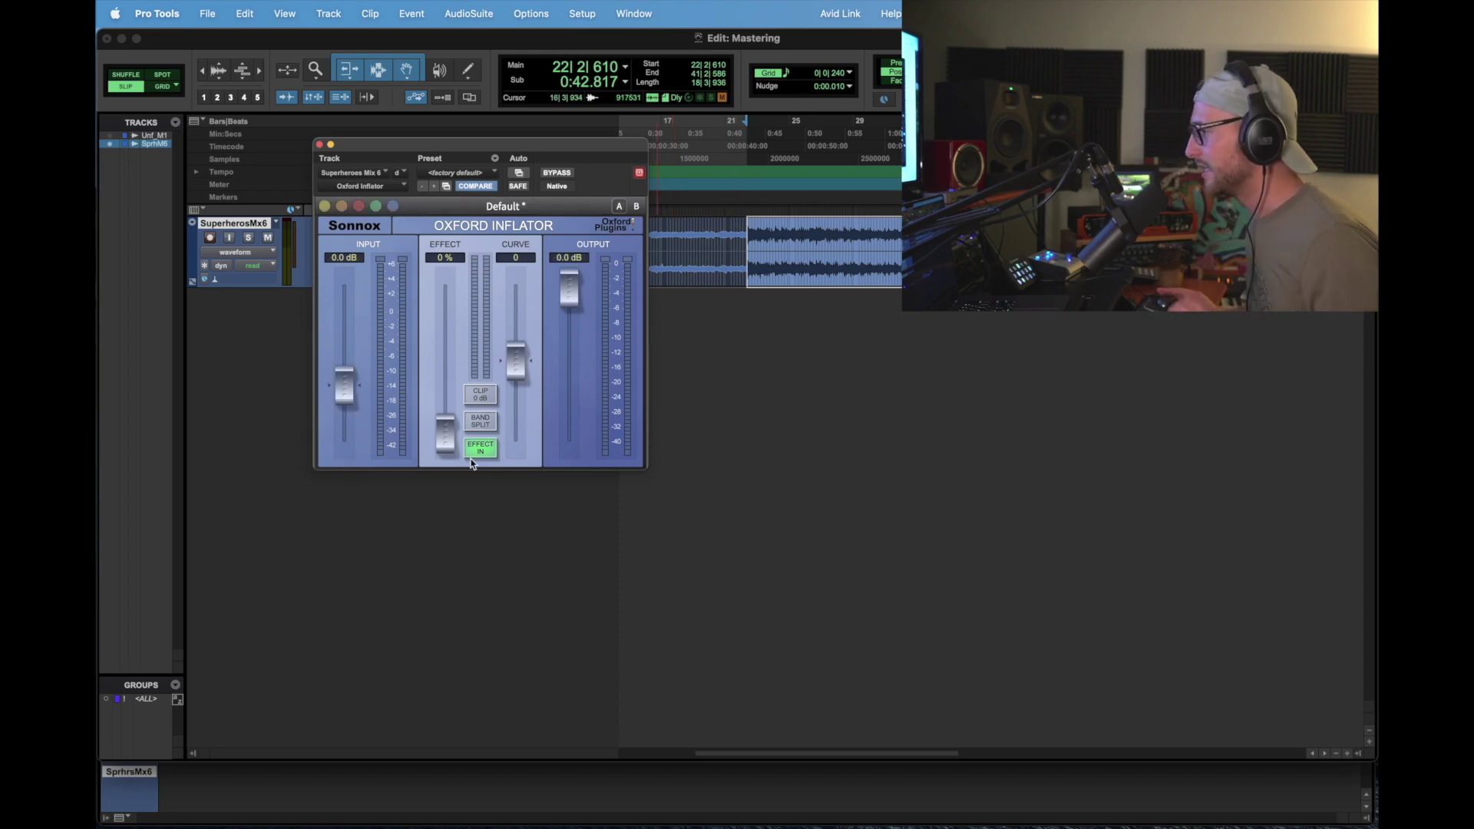
click(448, 173)
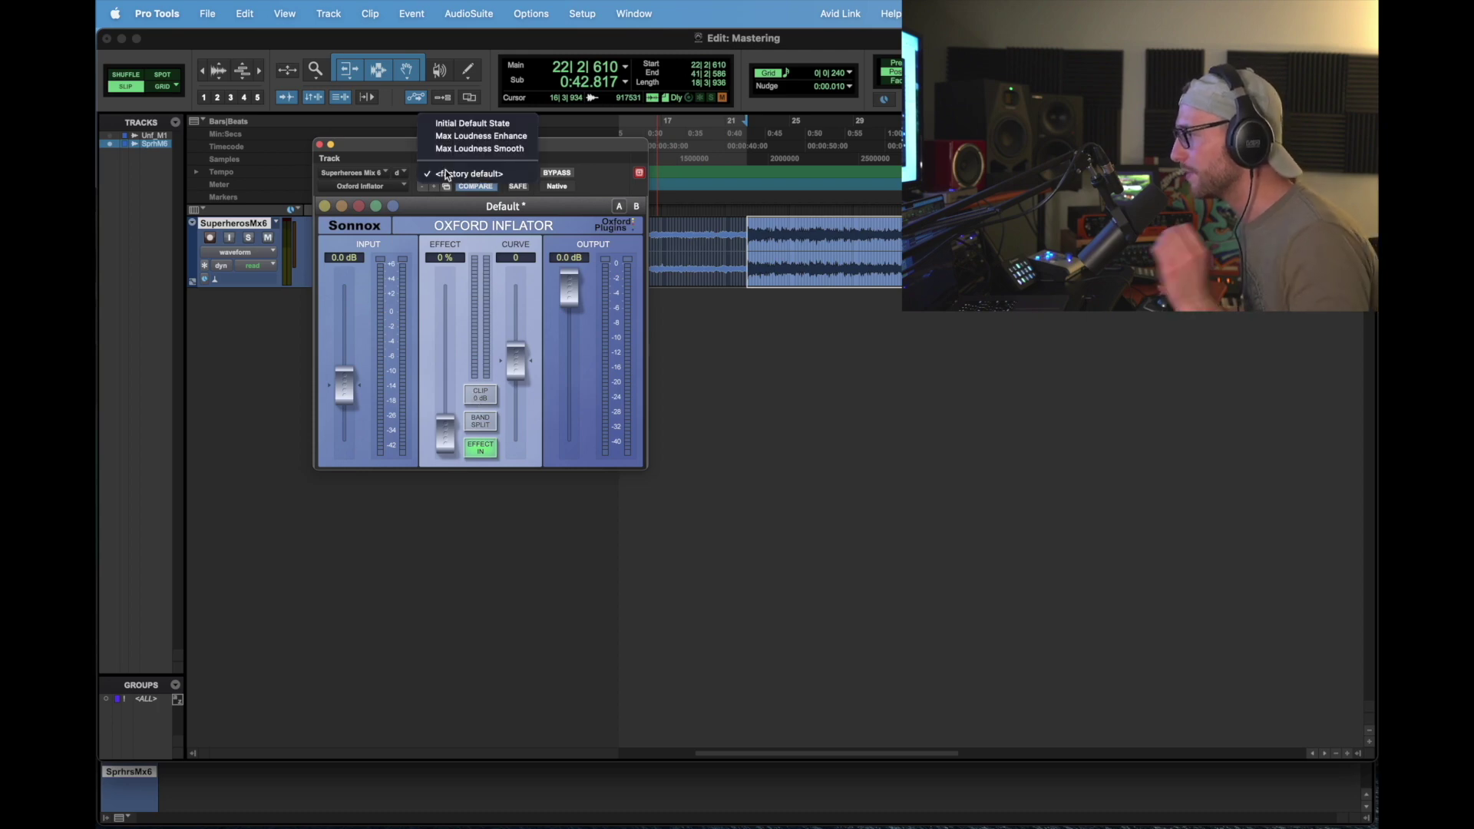
click(461, 141)
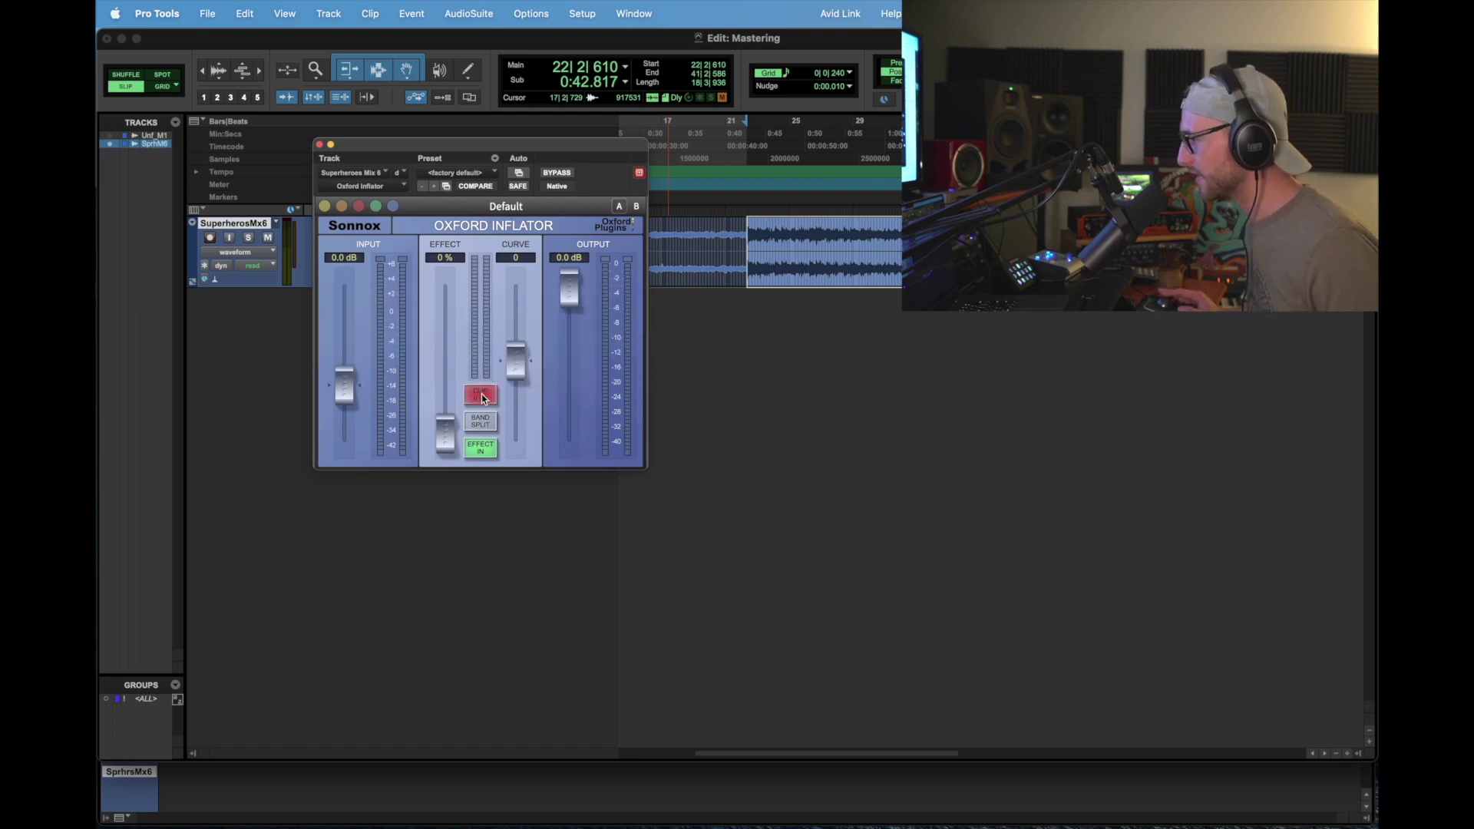
Step: Toggle the Inflator's Clip 0dB and nudge the input down, leaving clipping off
mouse_move(483, 398)
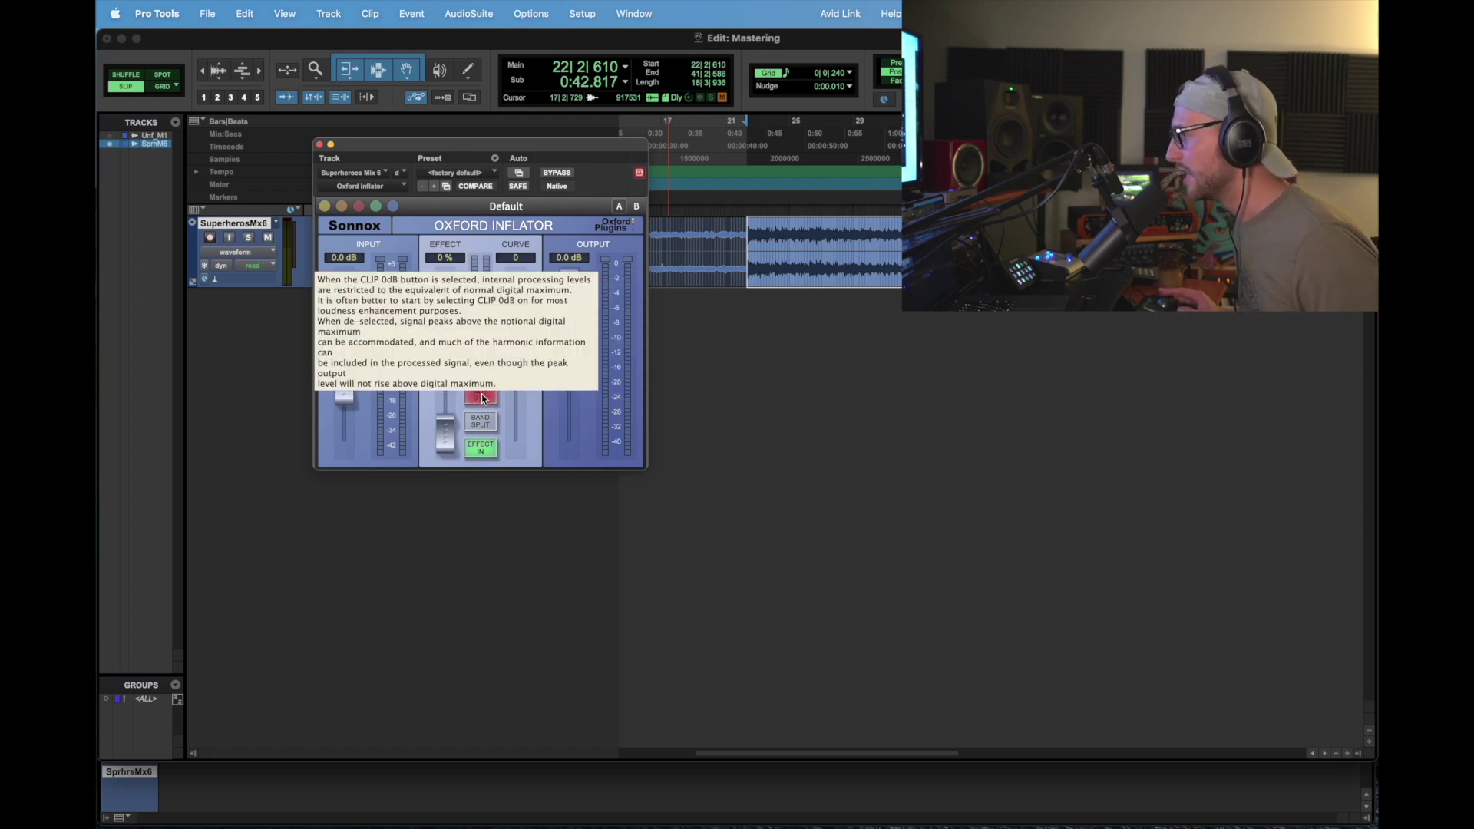
click(474, 403)
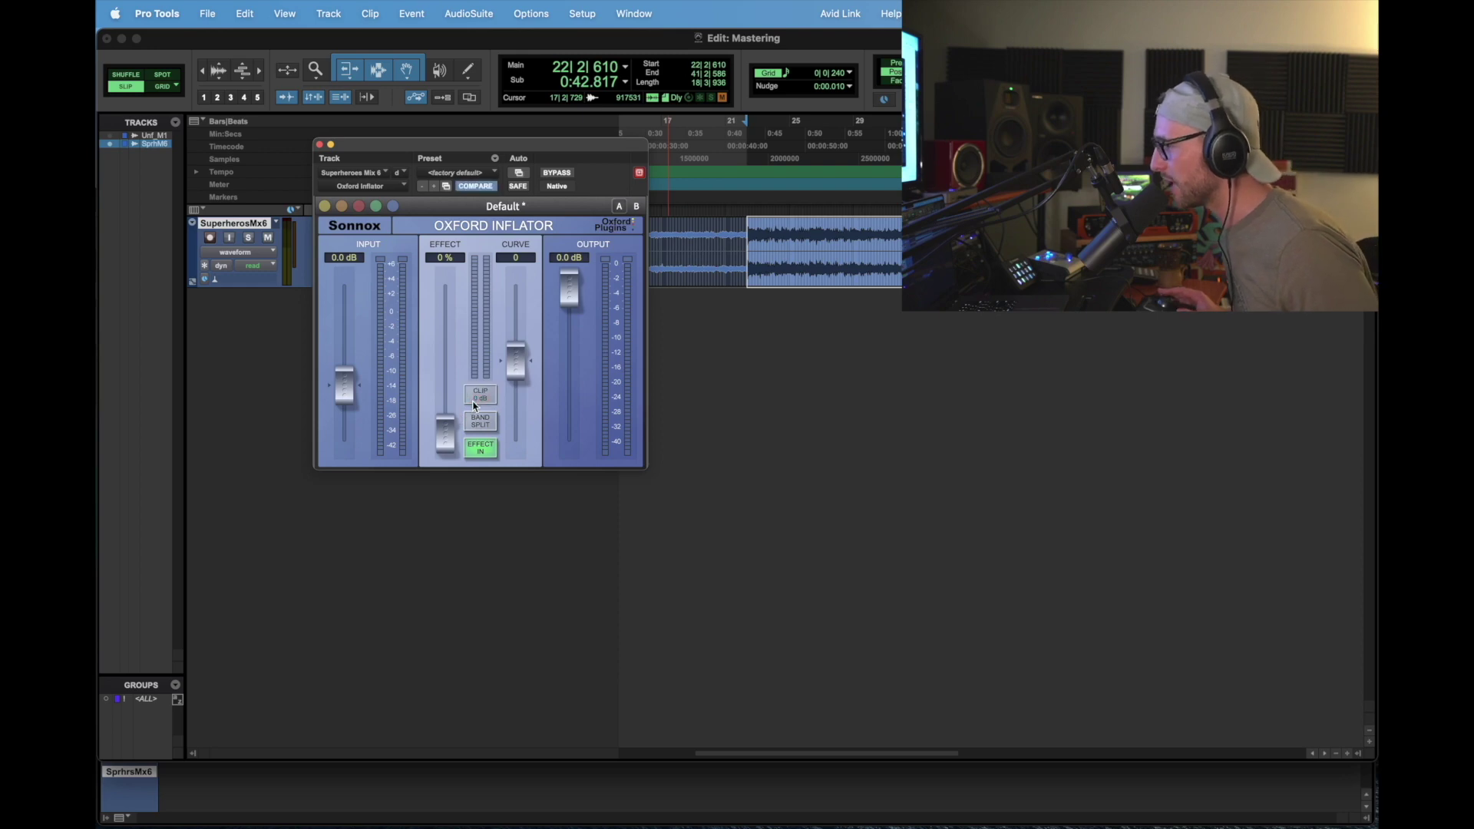
drag(339, 379, 346, 397)
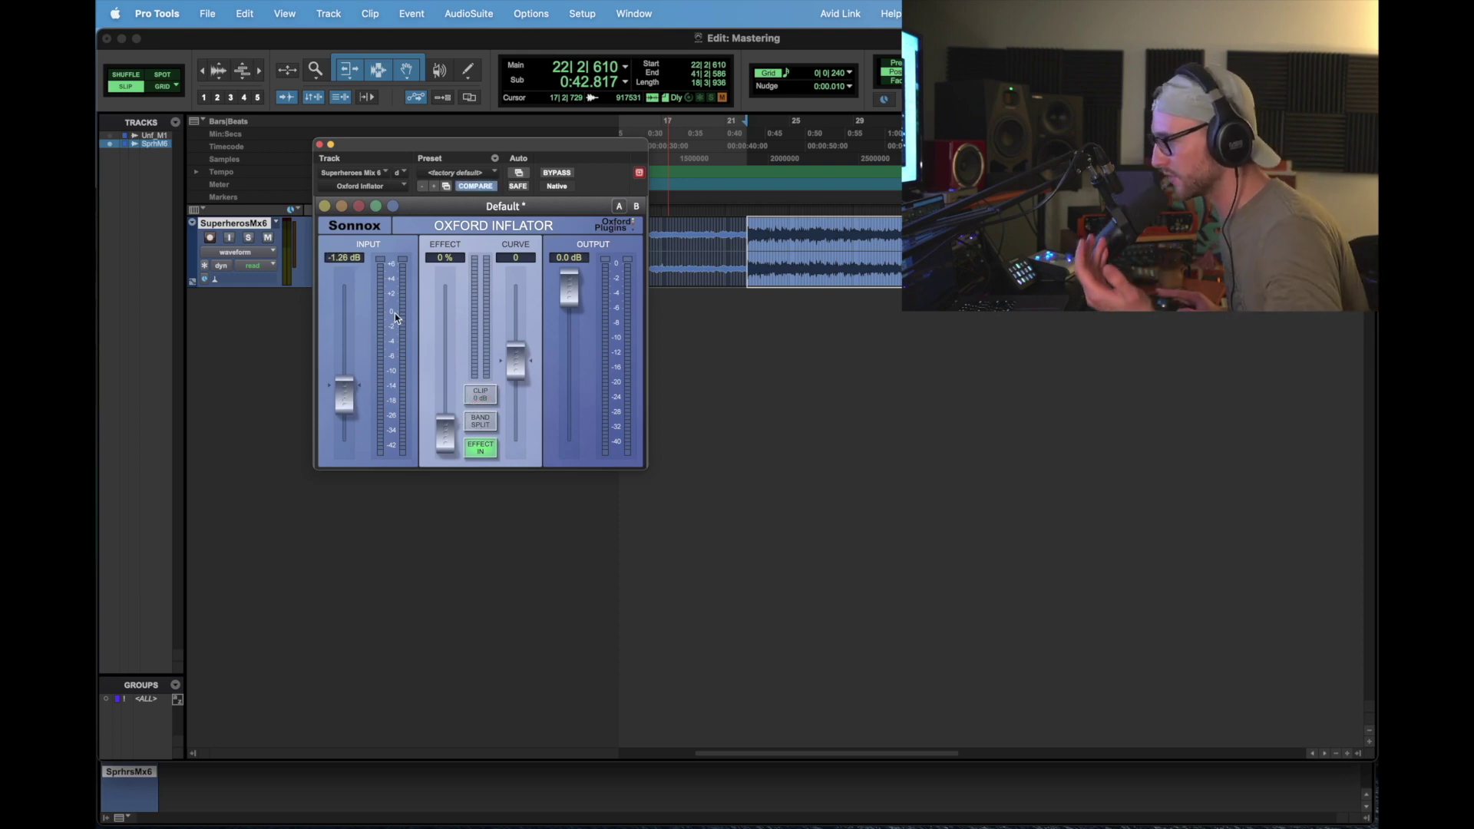
click(479, 398)
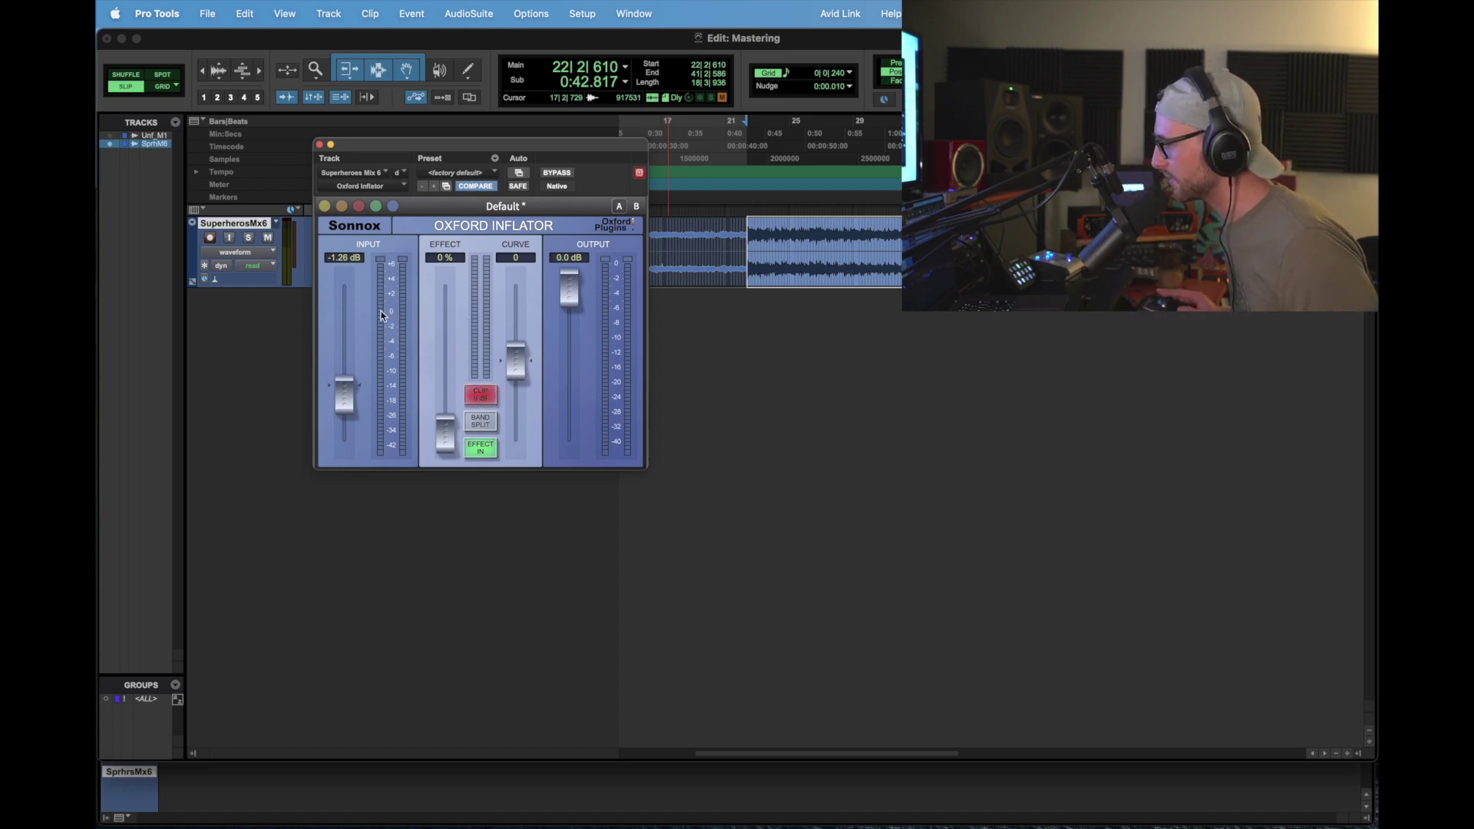
click(481, 395)
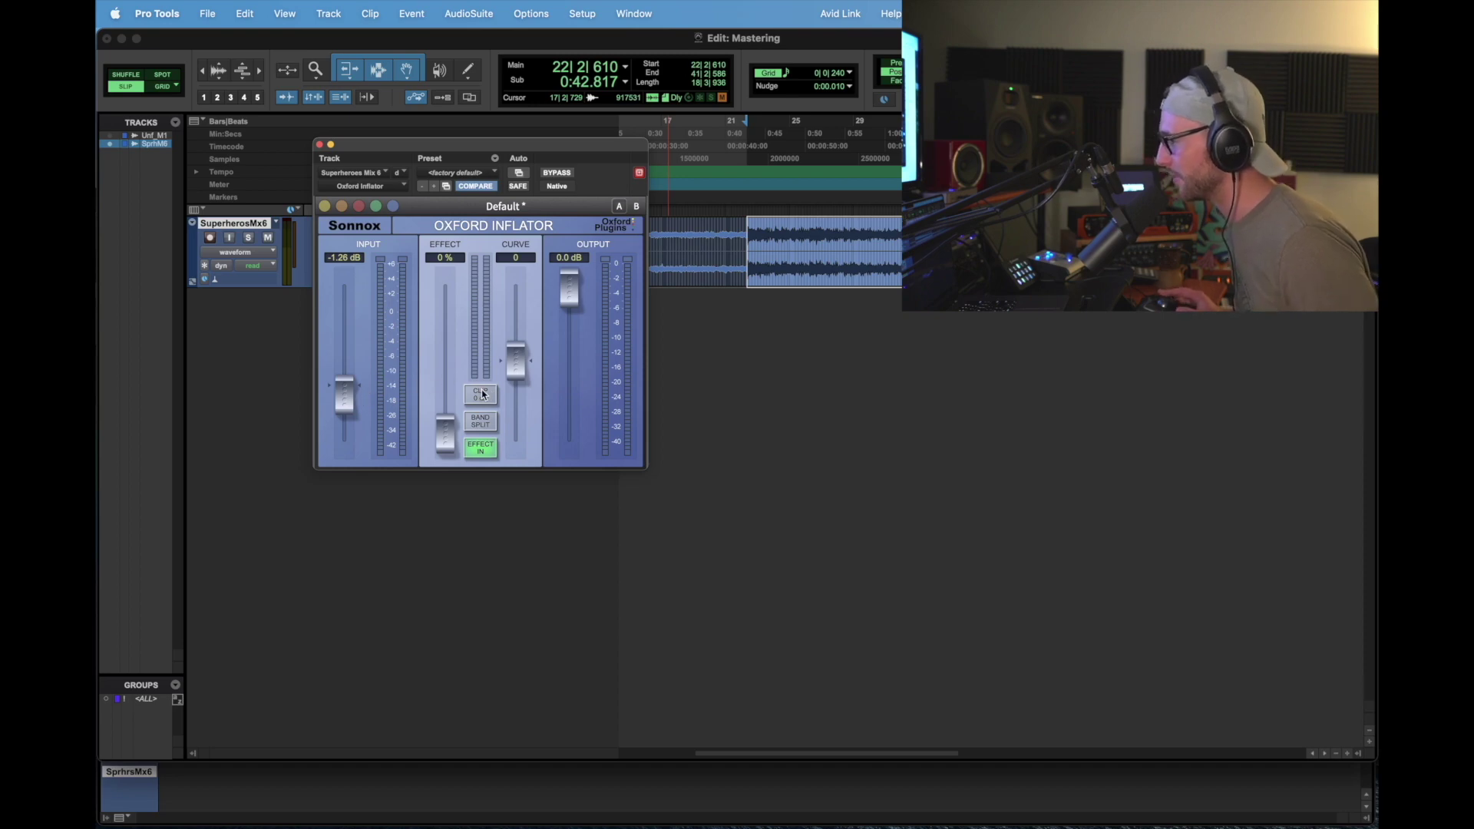
Step: Play the mix while setting the Inflator input to about 3.5 dB
key(space)
drag(352, 401, 348, 345)
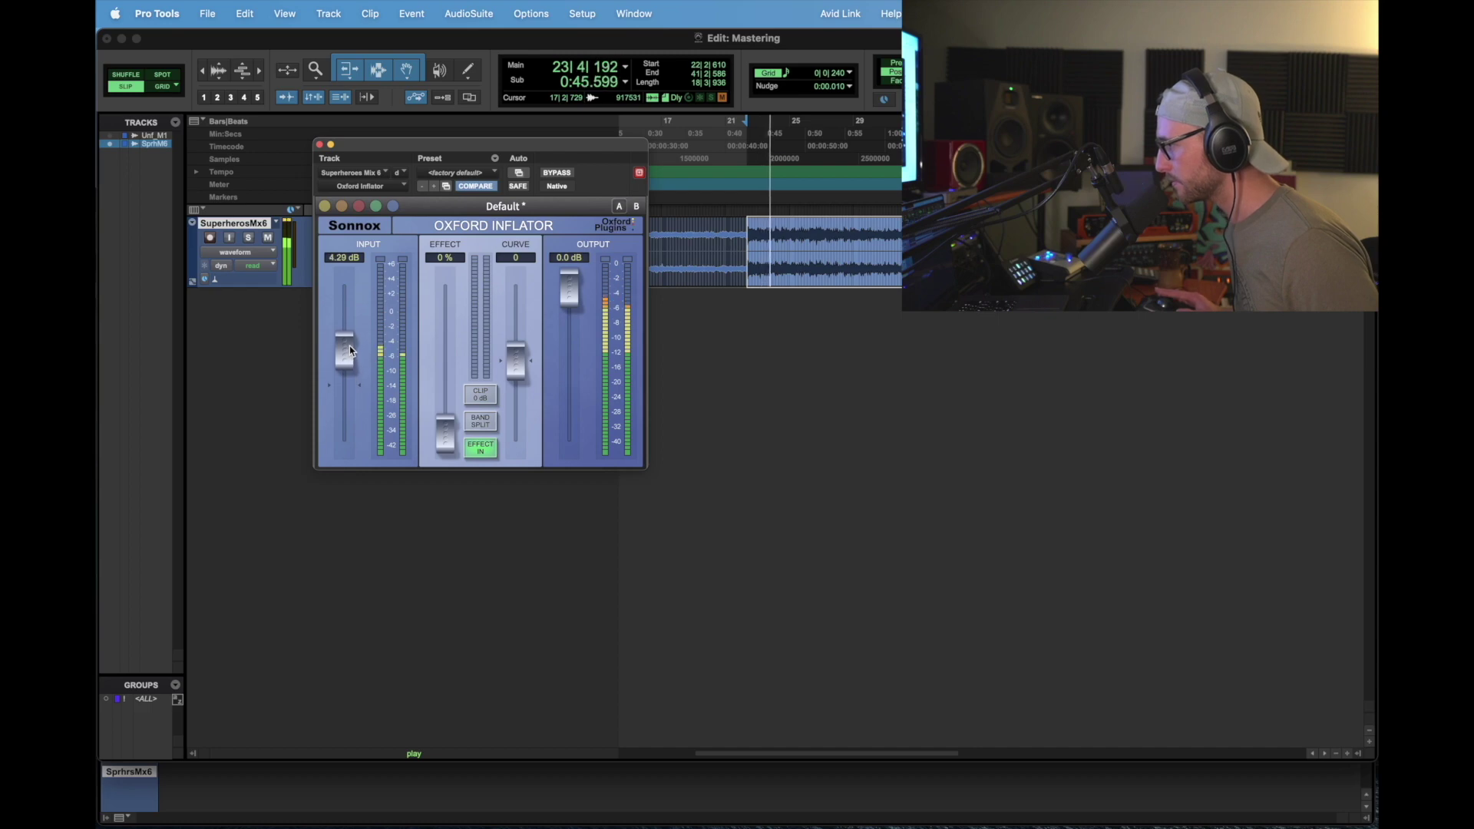
key(space)
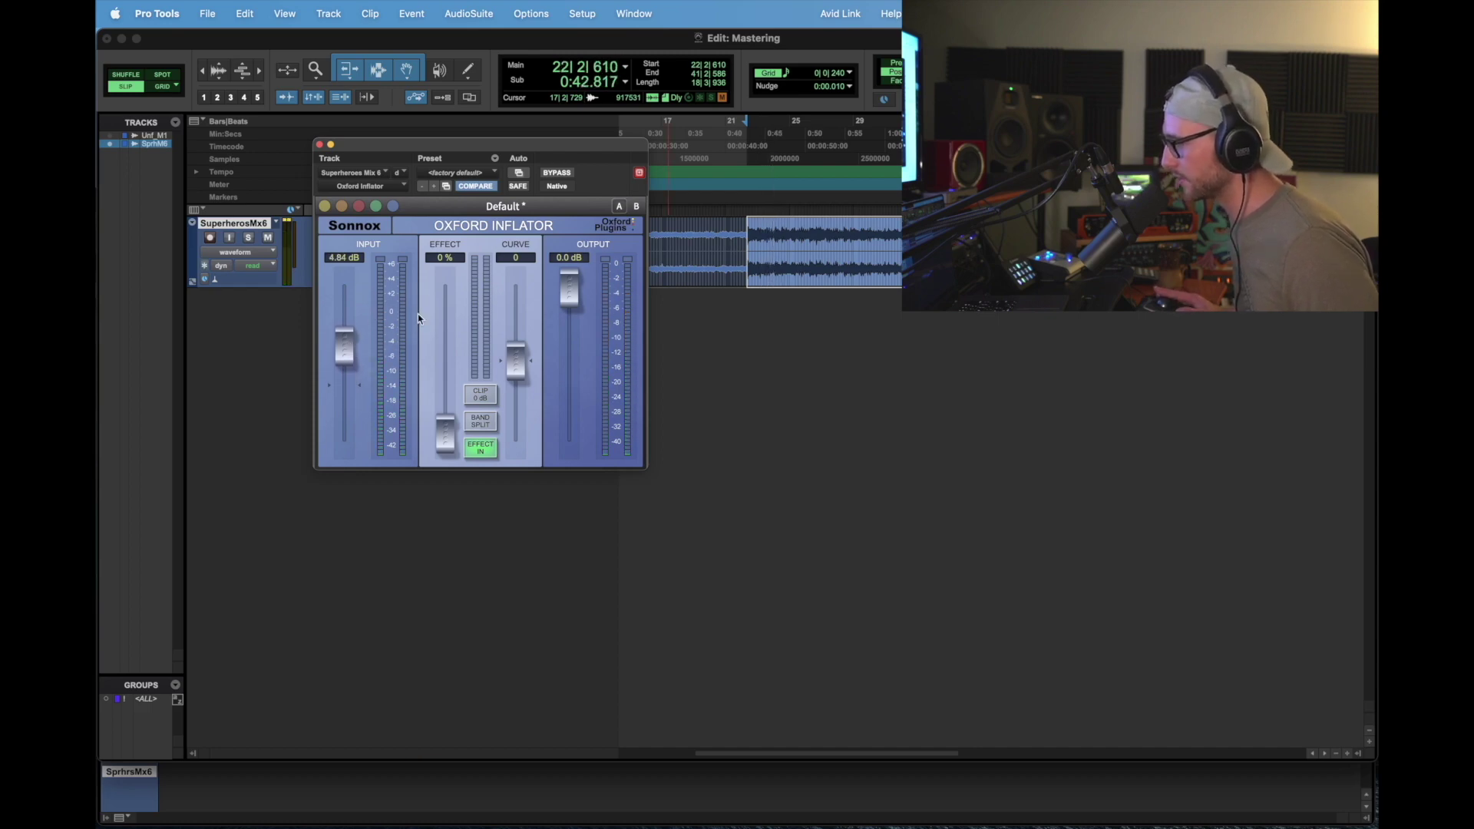
key(space)
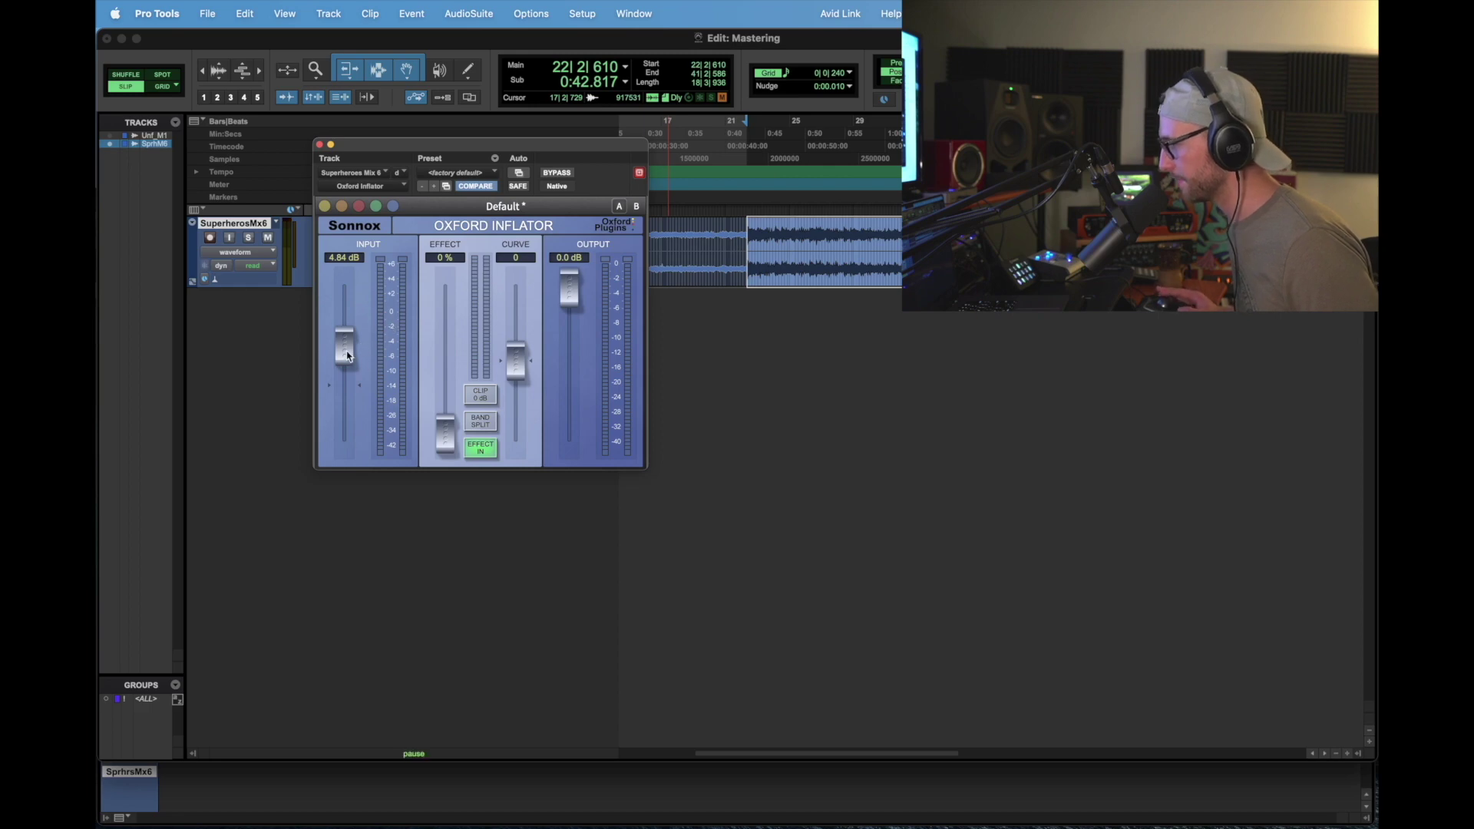
mouse_move(348, 356)
mouse_down()
mouse_move(337, 351)
mouse_move(346, 358)
mouse_up()
key(space)
key(space)
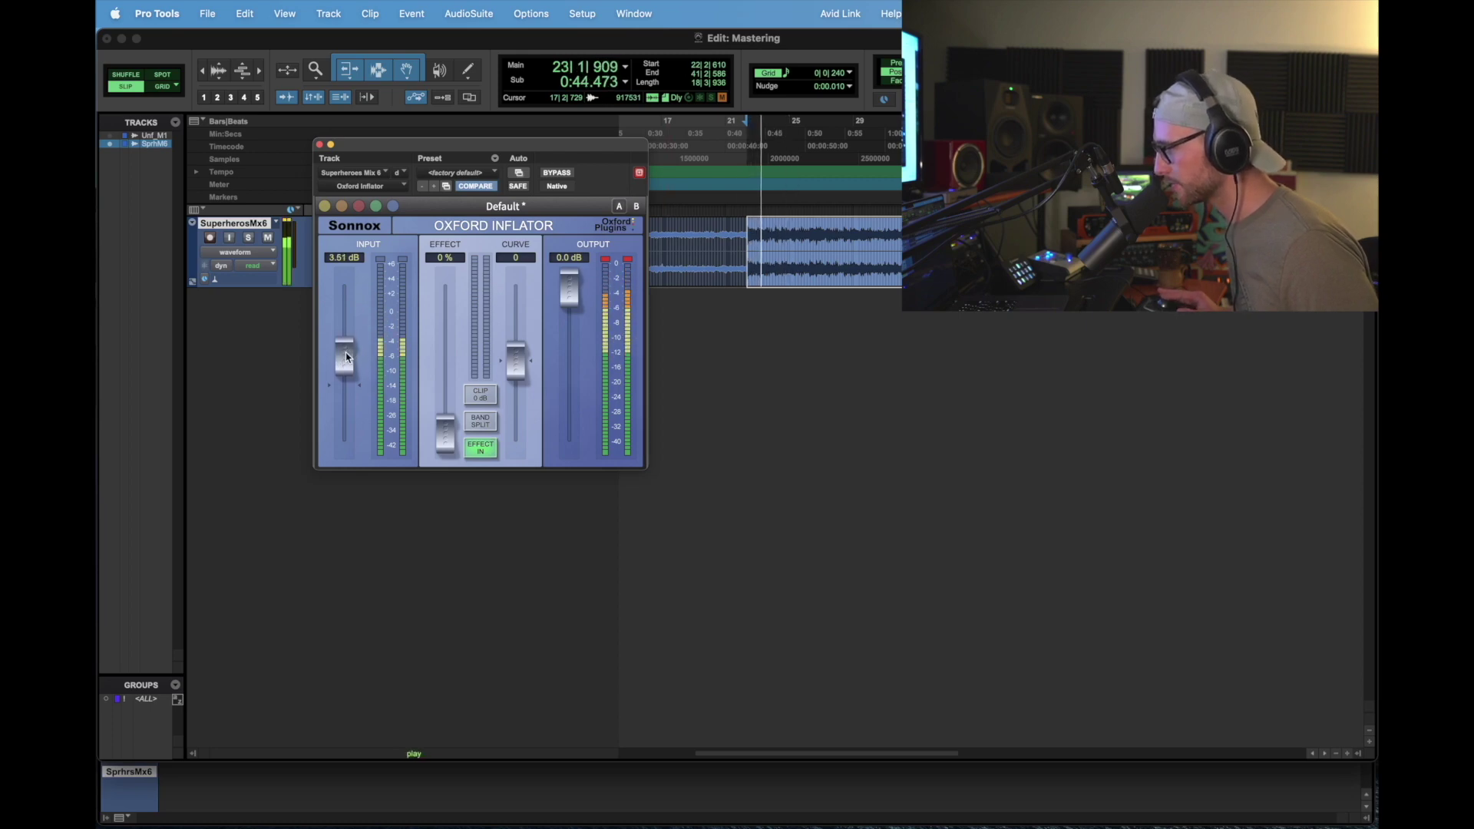
key(space)
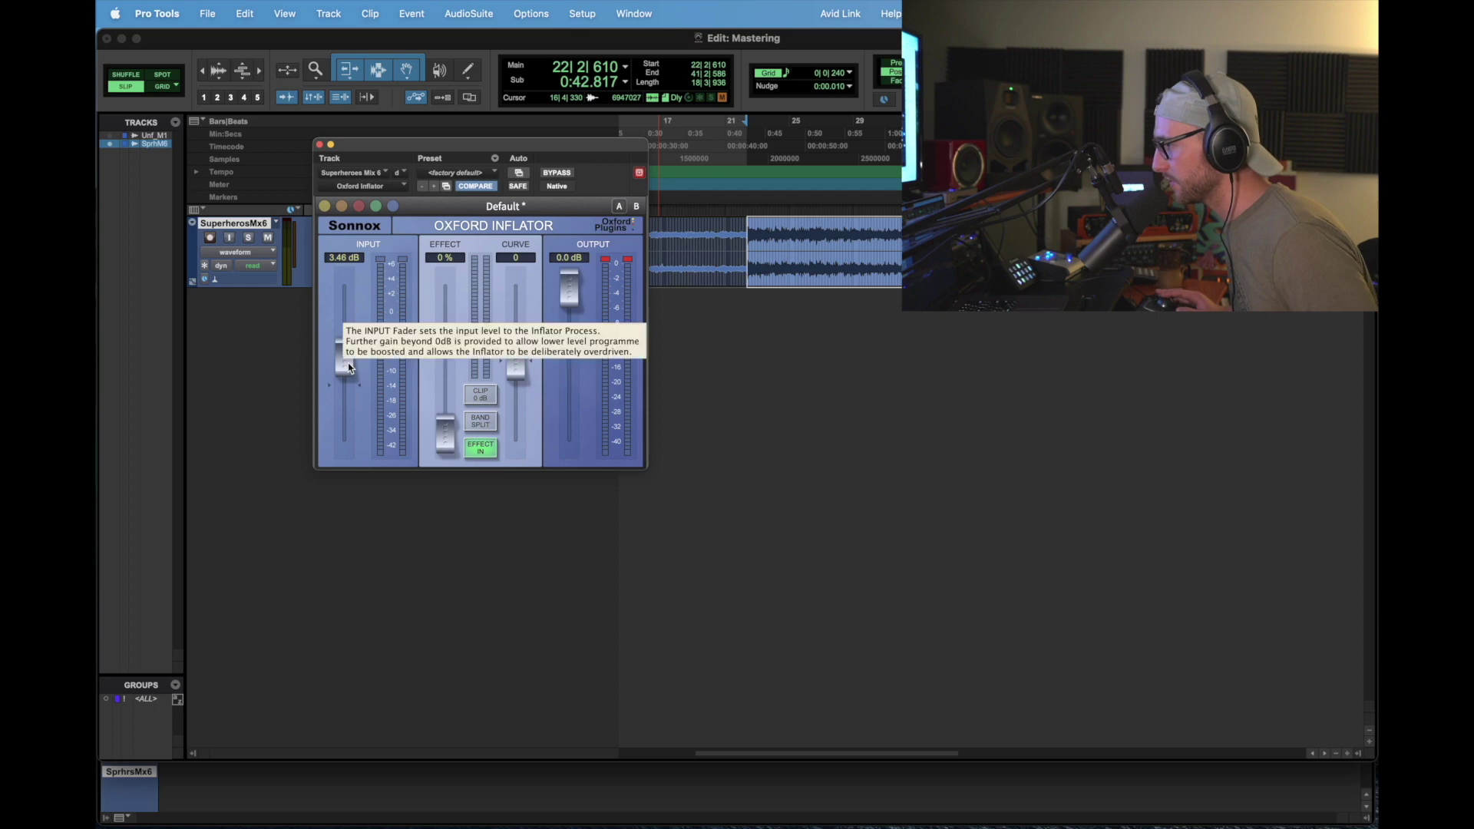
Step: Trim the Oxford Inflator input to about 3.4 dB and set its output to -1.0 dB
drag(352, 367, 349, 365)
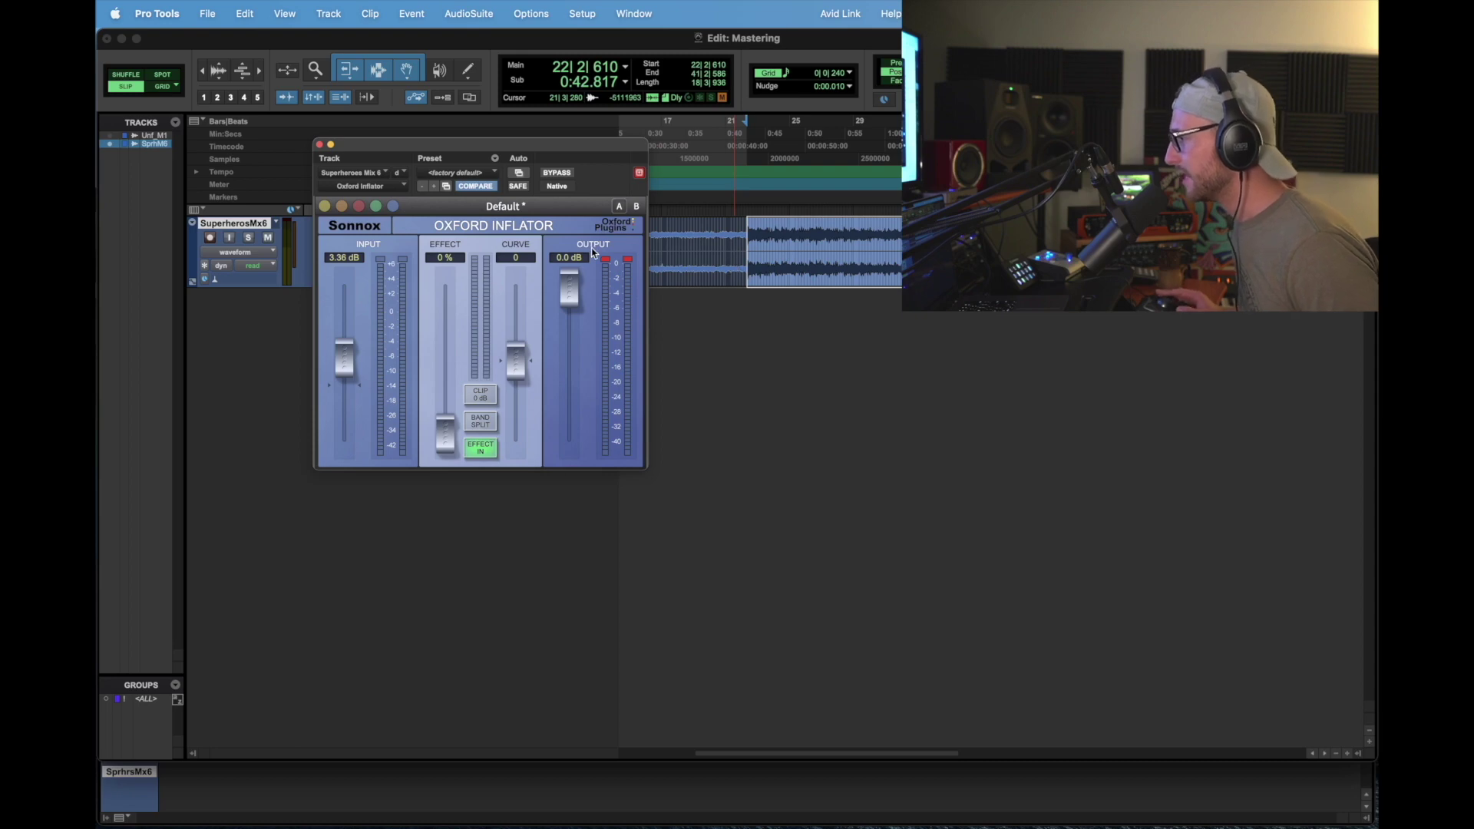
click(568, 289)
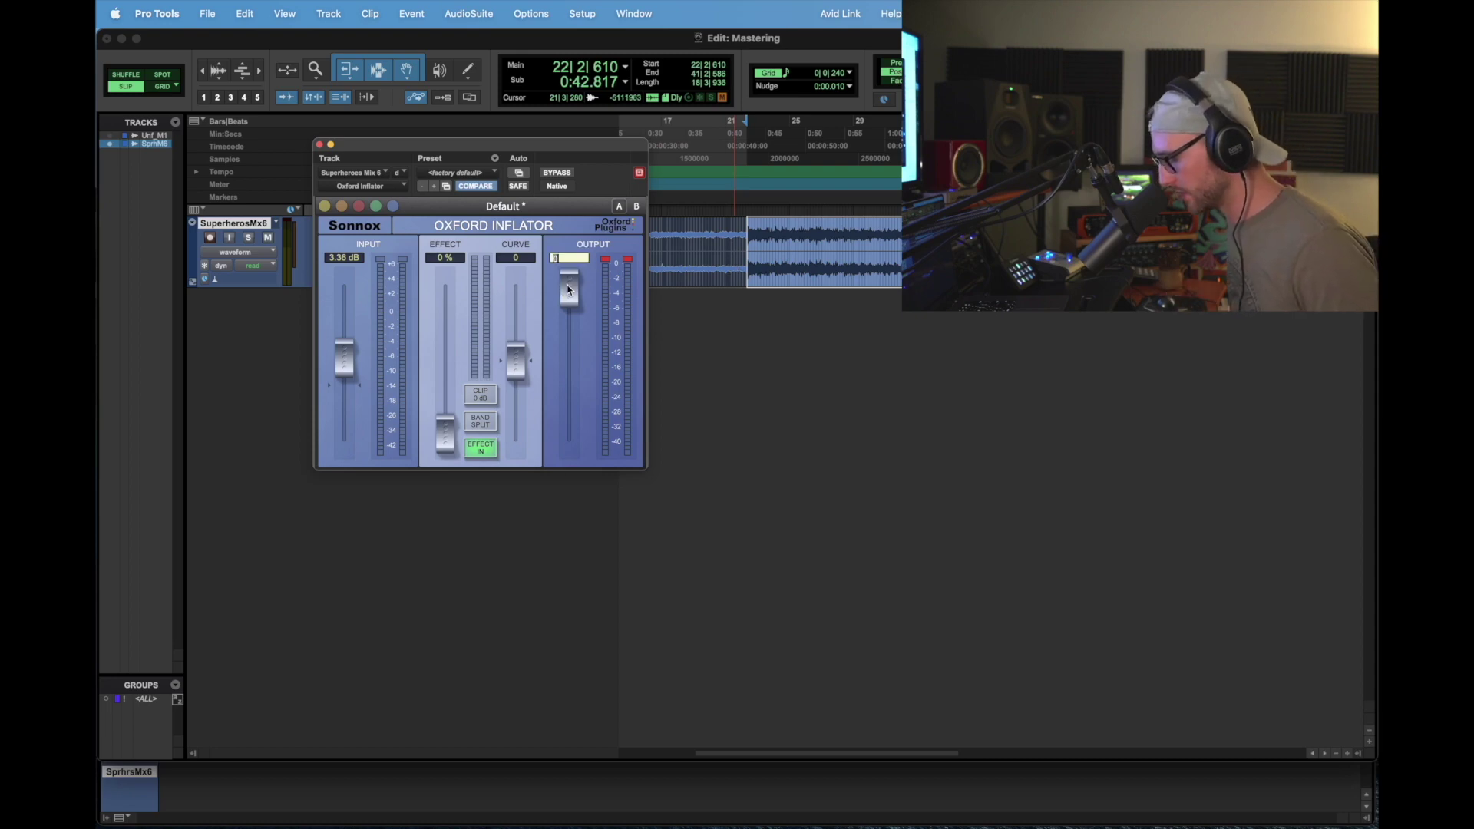
text(-1)
key(Return)
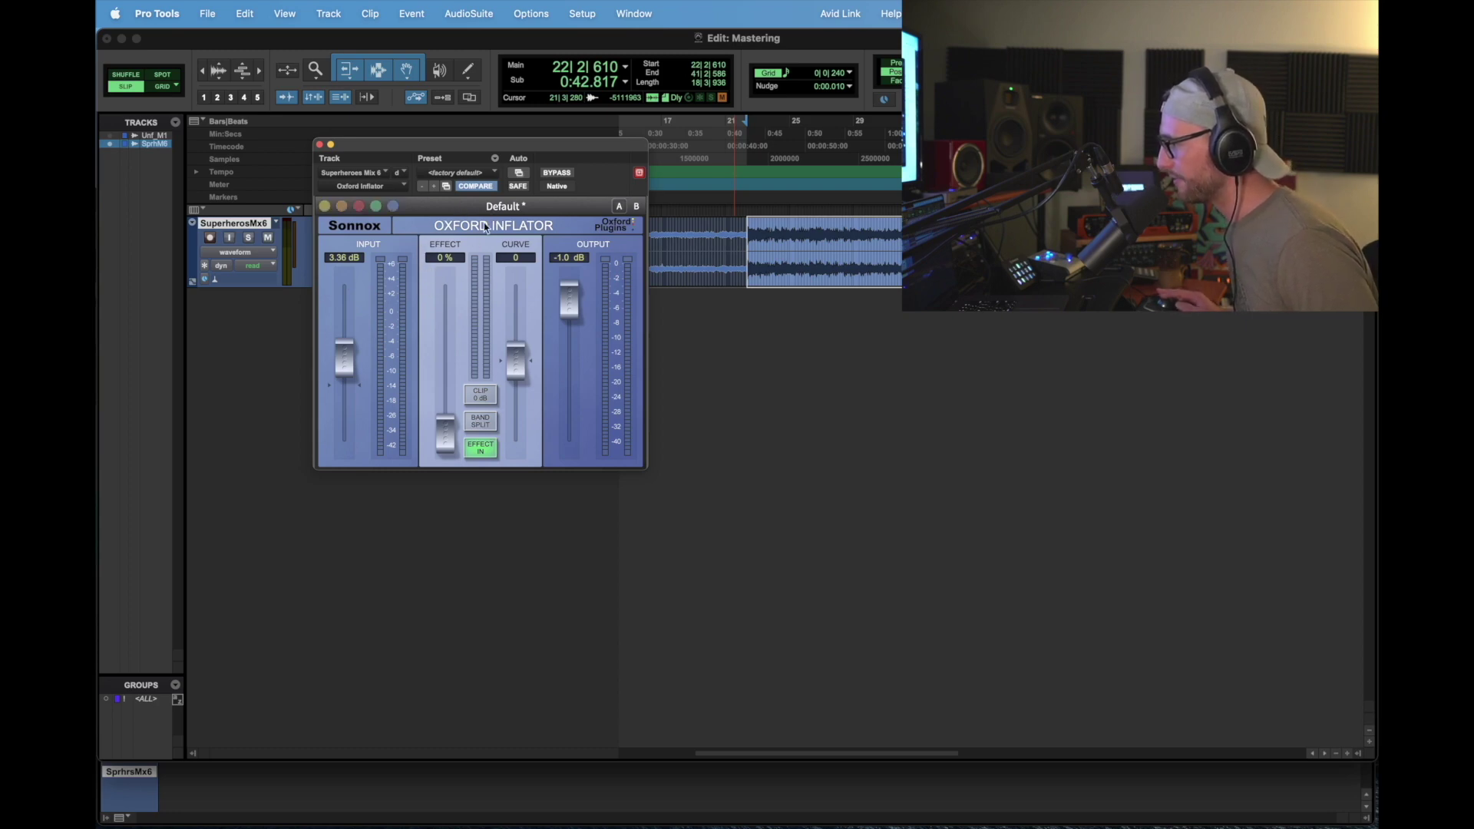
click(483, 452)
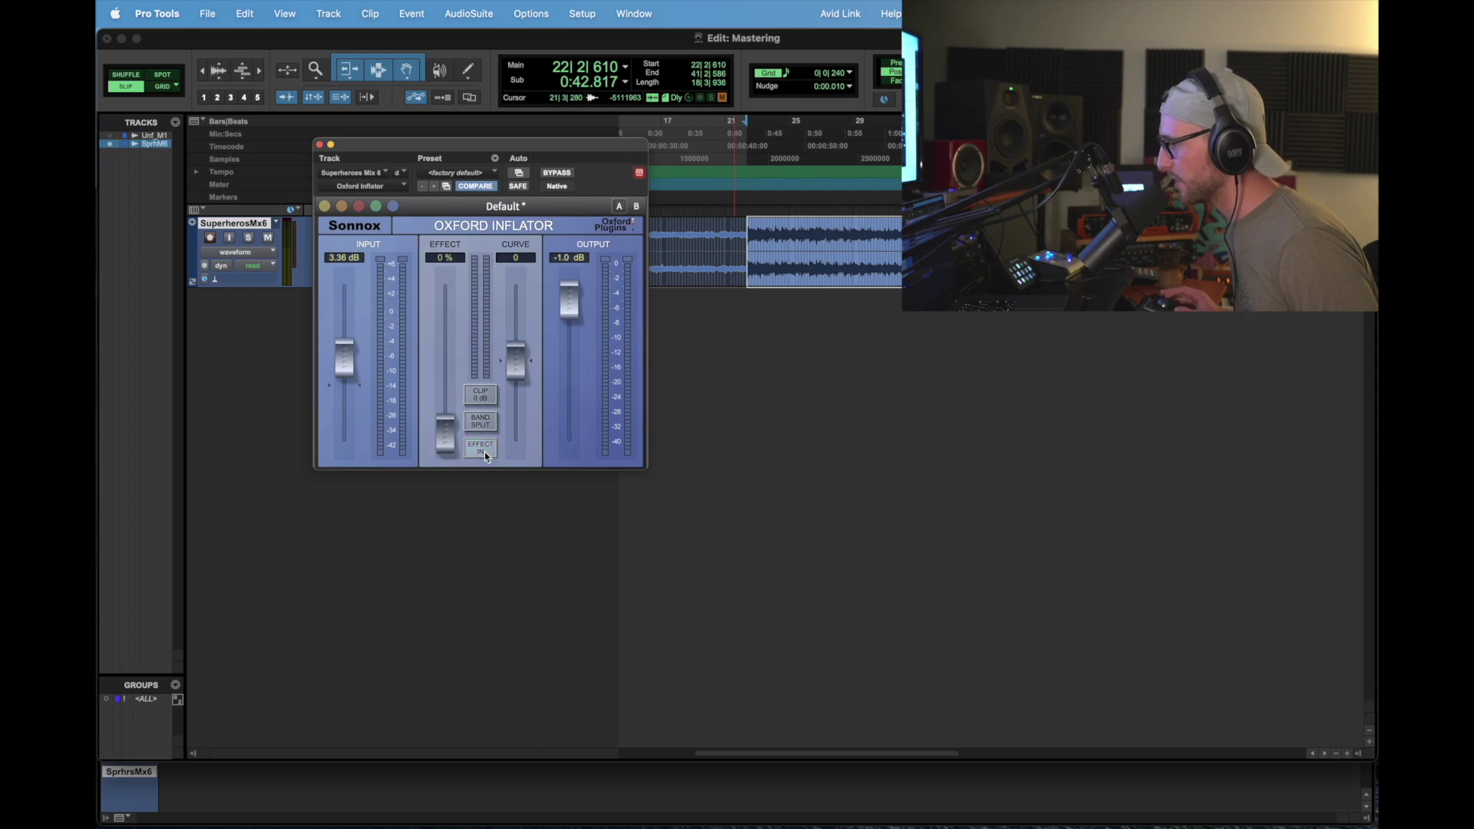
click(486, 452)
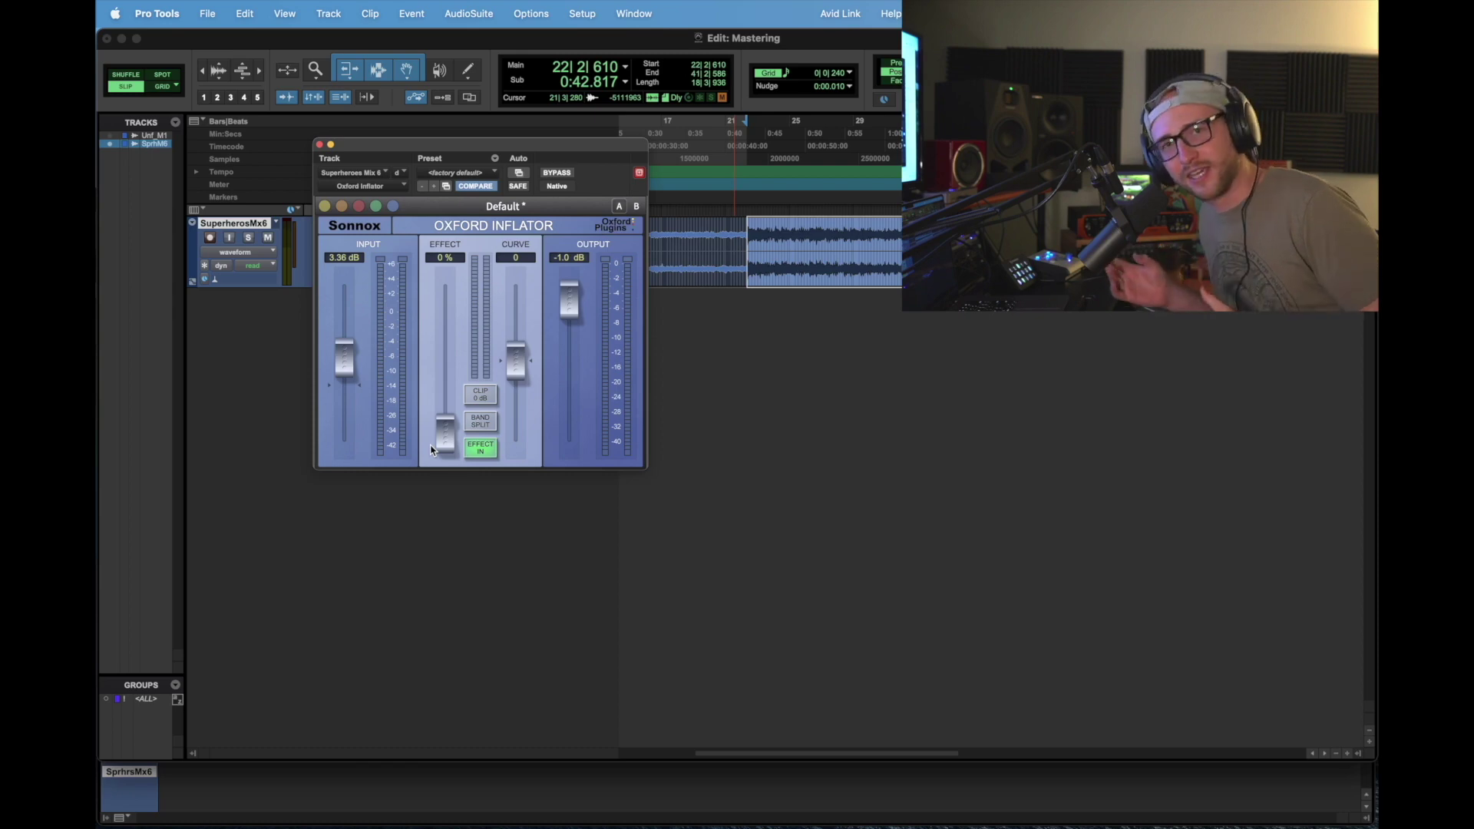
drag(450, 457, 449, 422)
drag(444, 371, 452, 454)
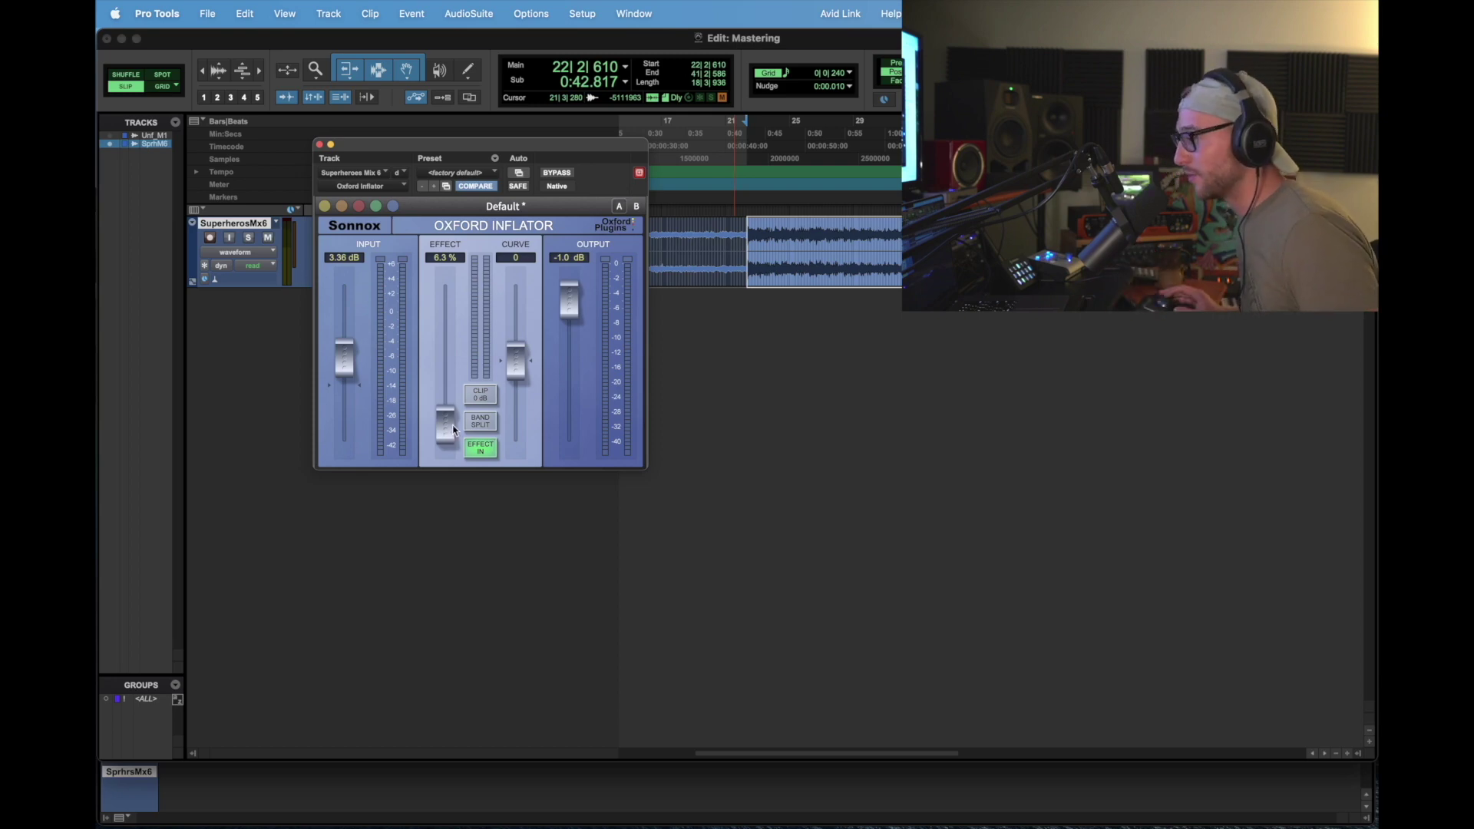
drag(444, 426, 458, 530)
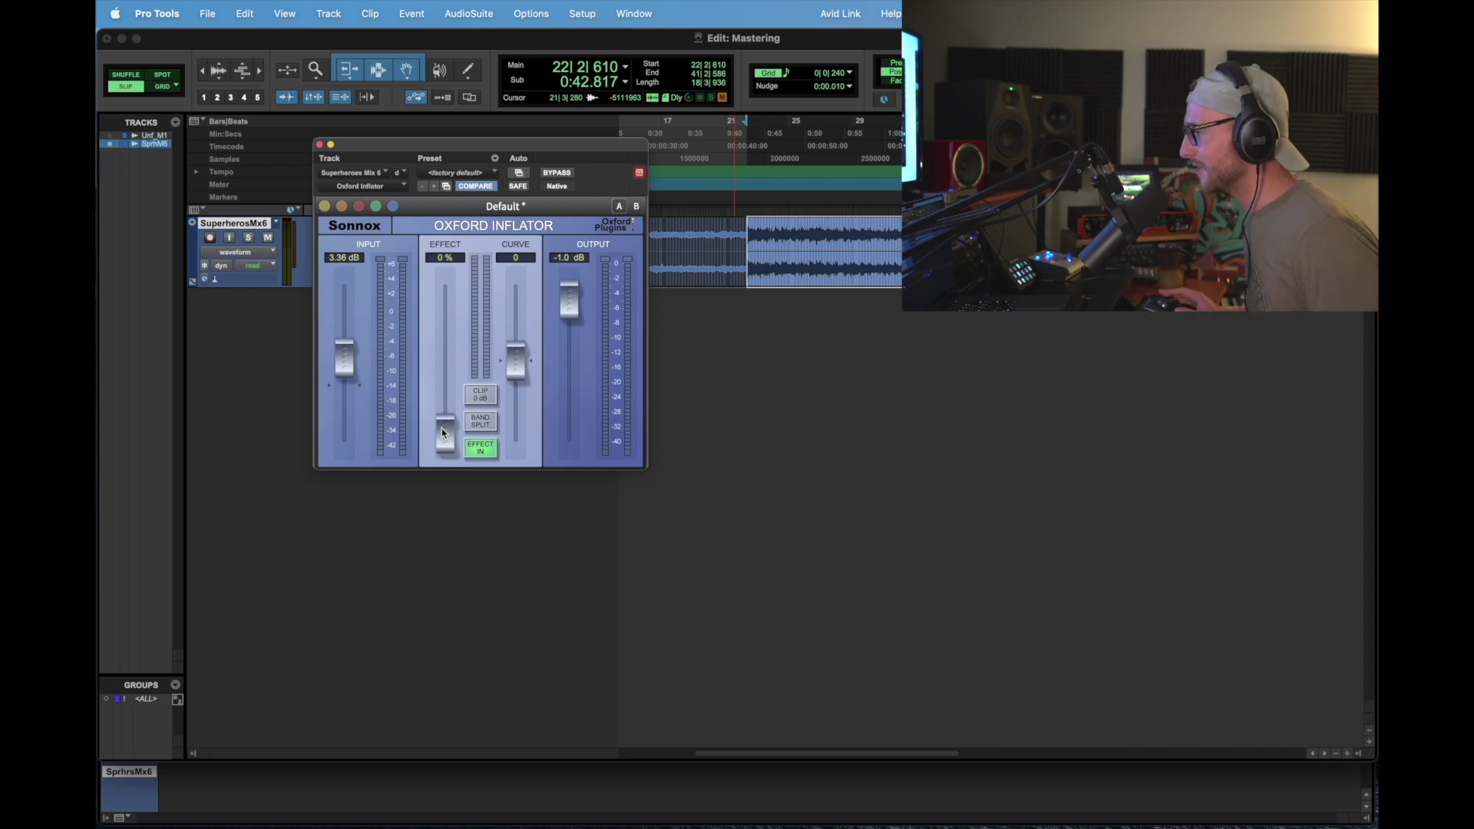
Step: Play the mix, compare against bypass, and settle the Inflator effect amount at 57.4 %
key(space)
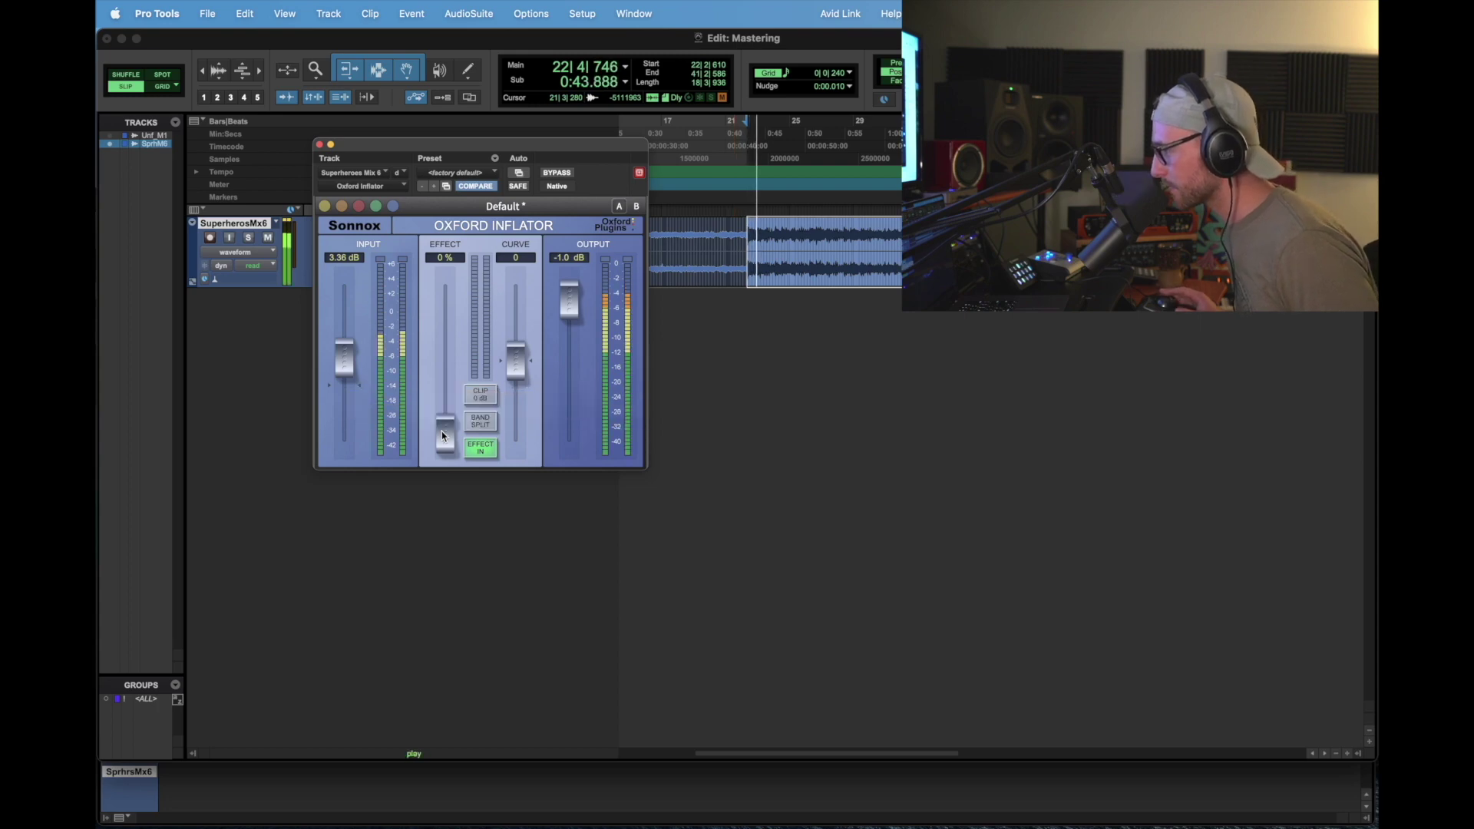
drag(442, 436, 442, 273)
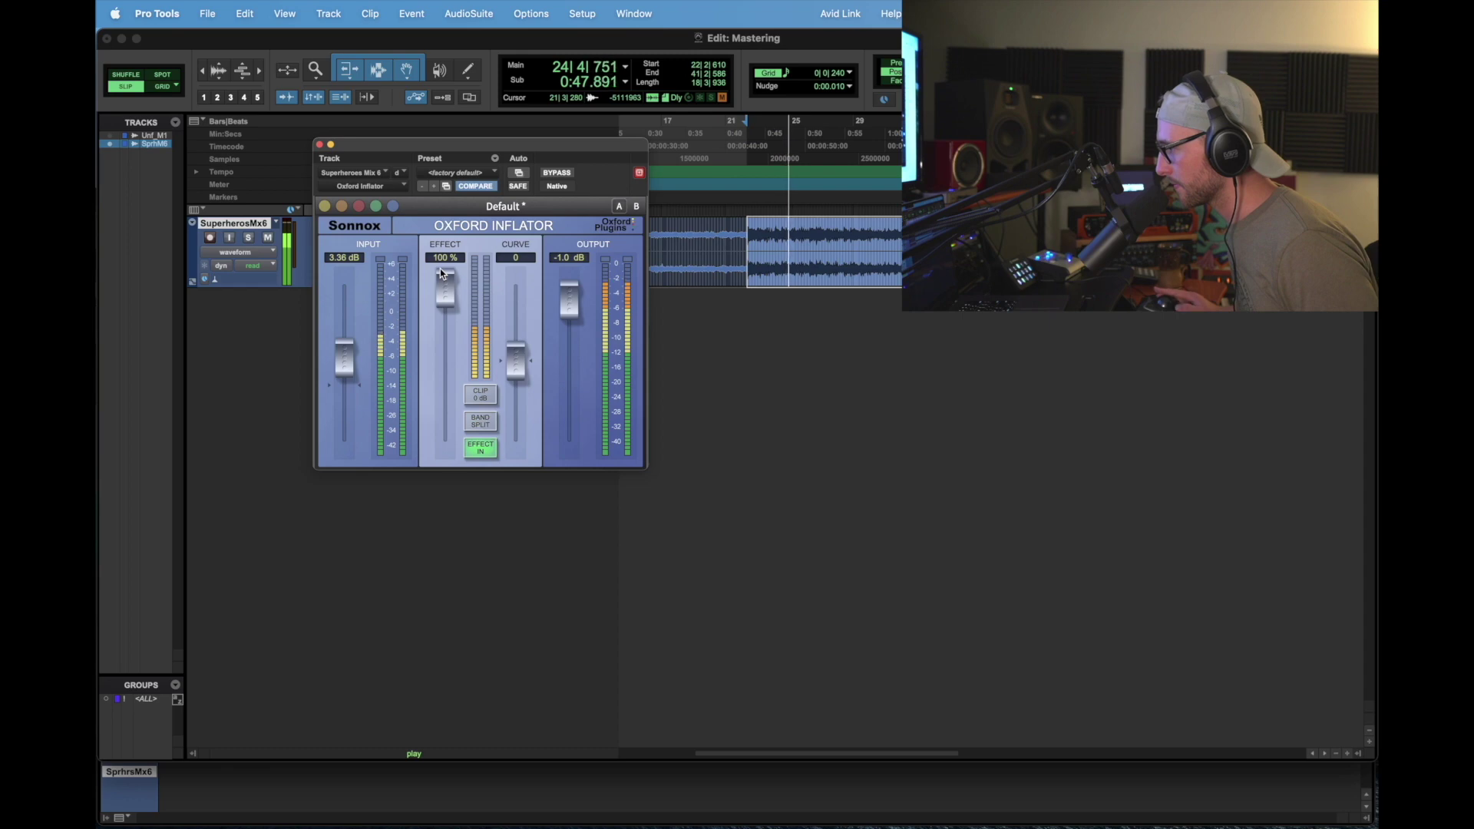
click(551, 172)
click(550, 172)
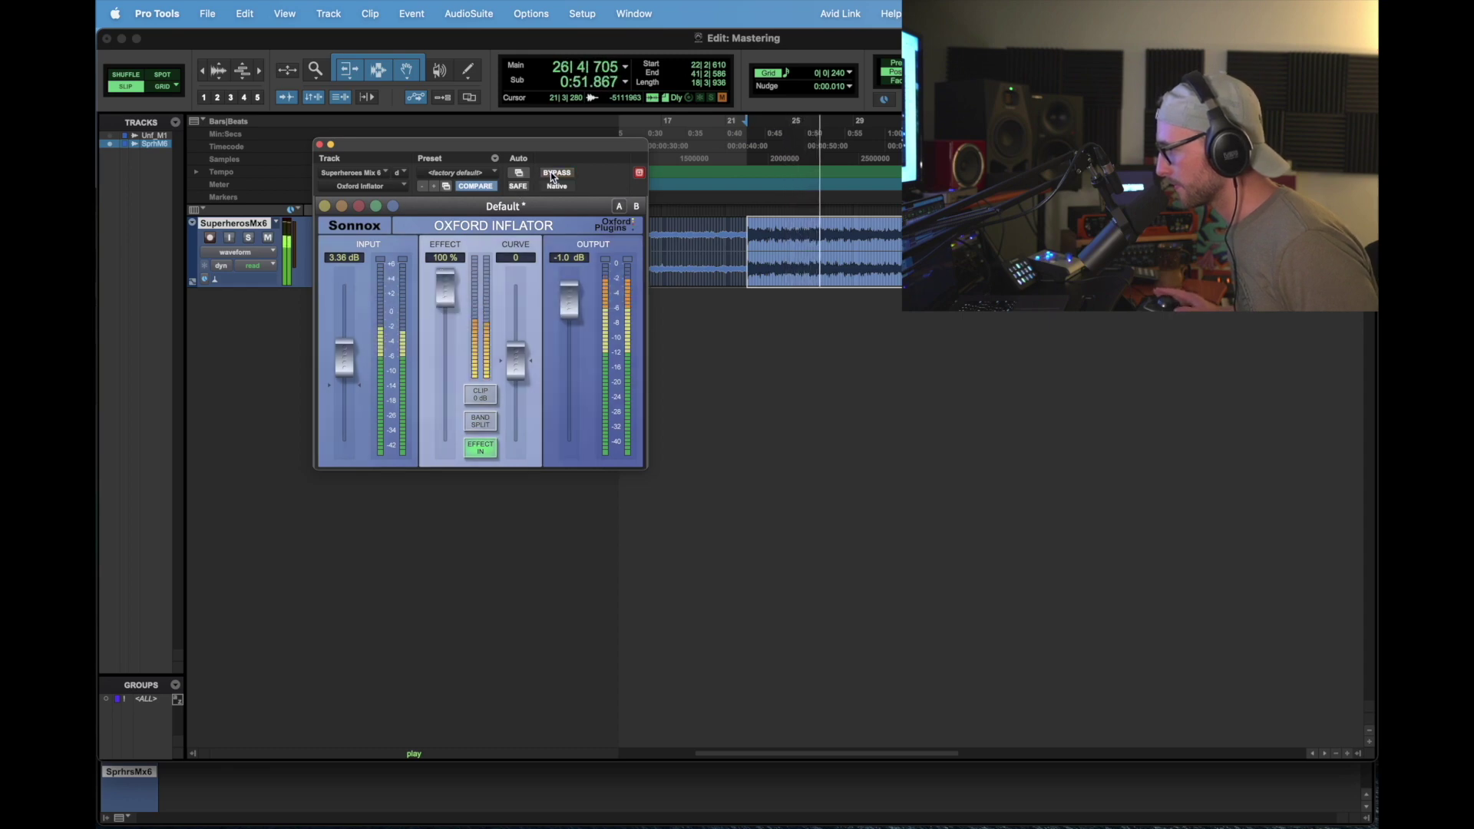
drag(445, 291, 442, 374)
key(space)
key(space)
key(space)
key(space)
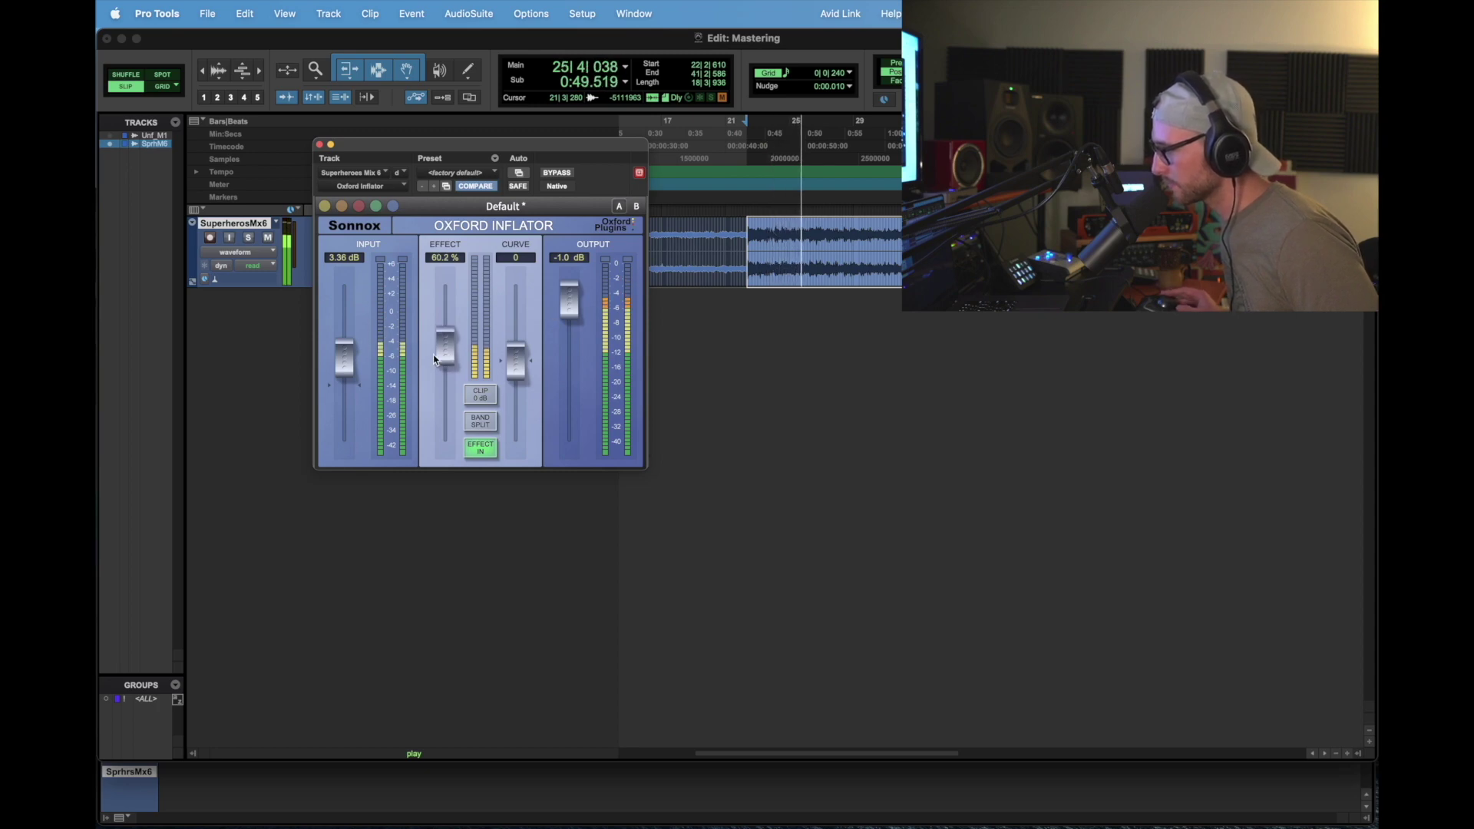
drag(439, 350, 441, 358)
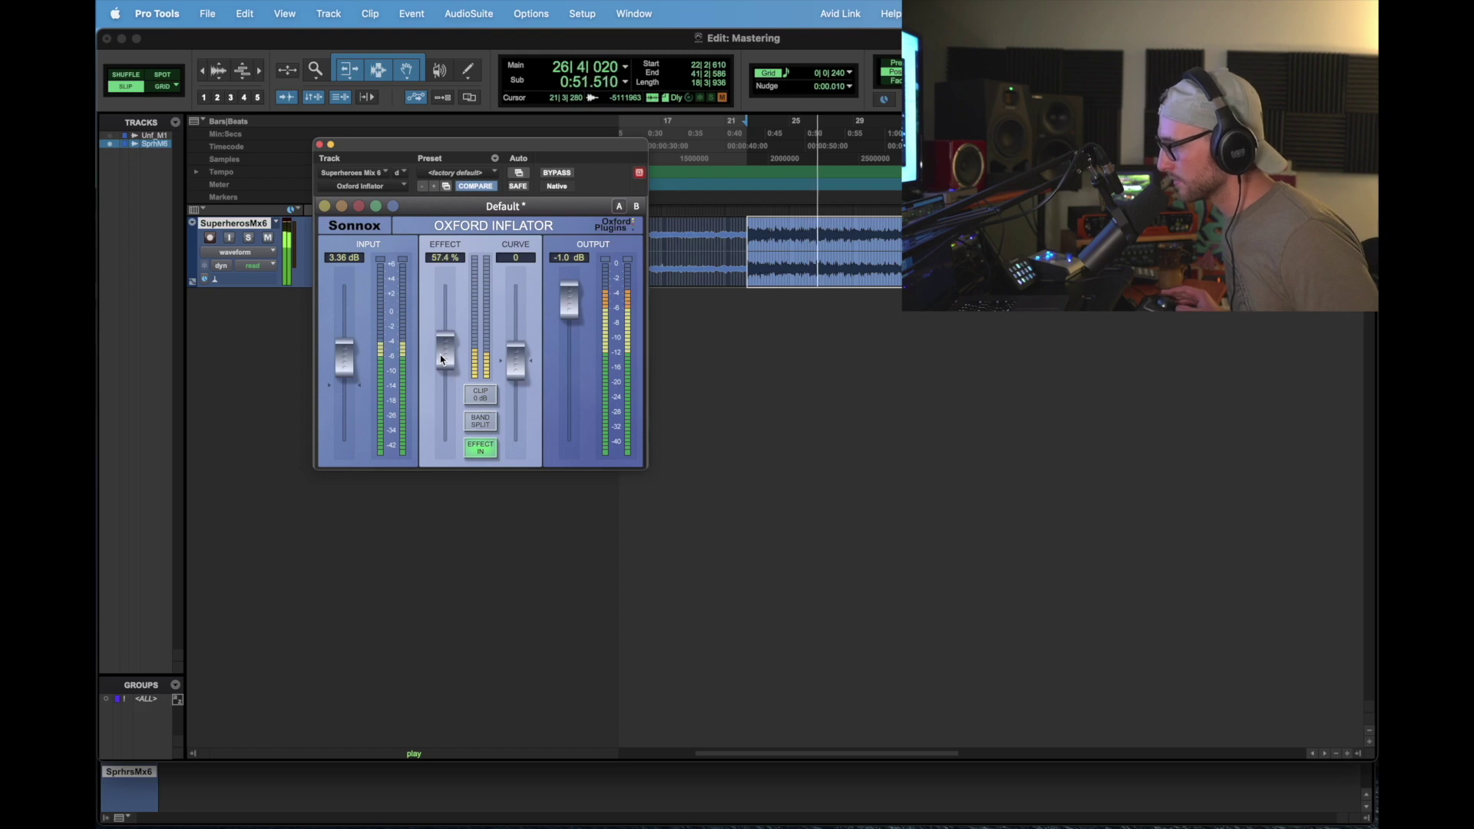
key(space)
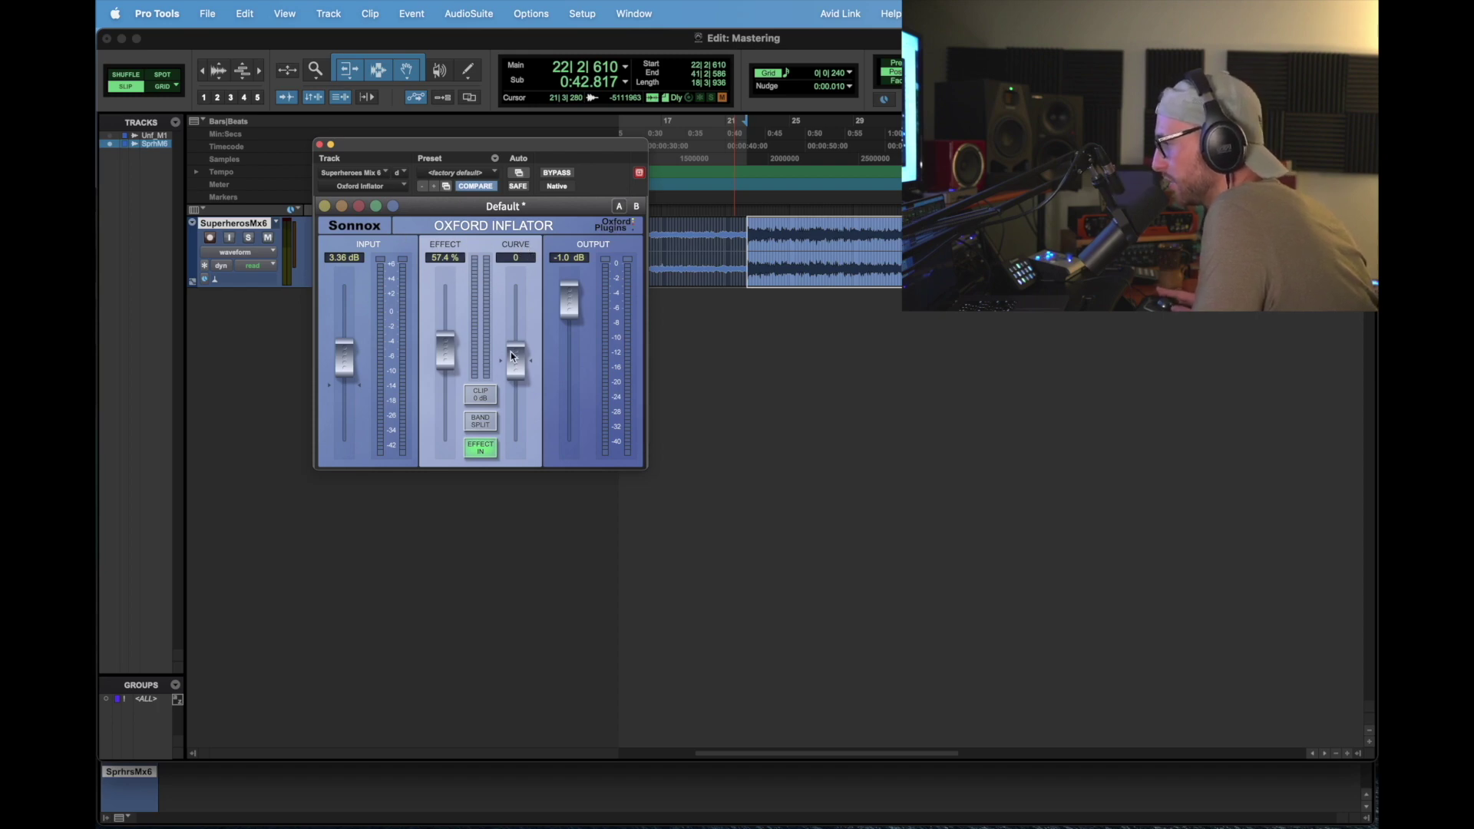
Step: Audition the Inflator curve setting across its range, from -50 up to positive values, during playback
mouse_move(514, 364)
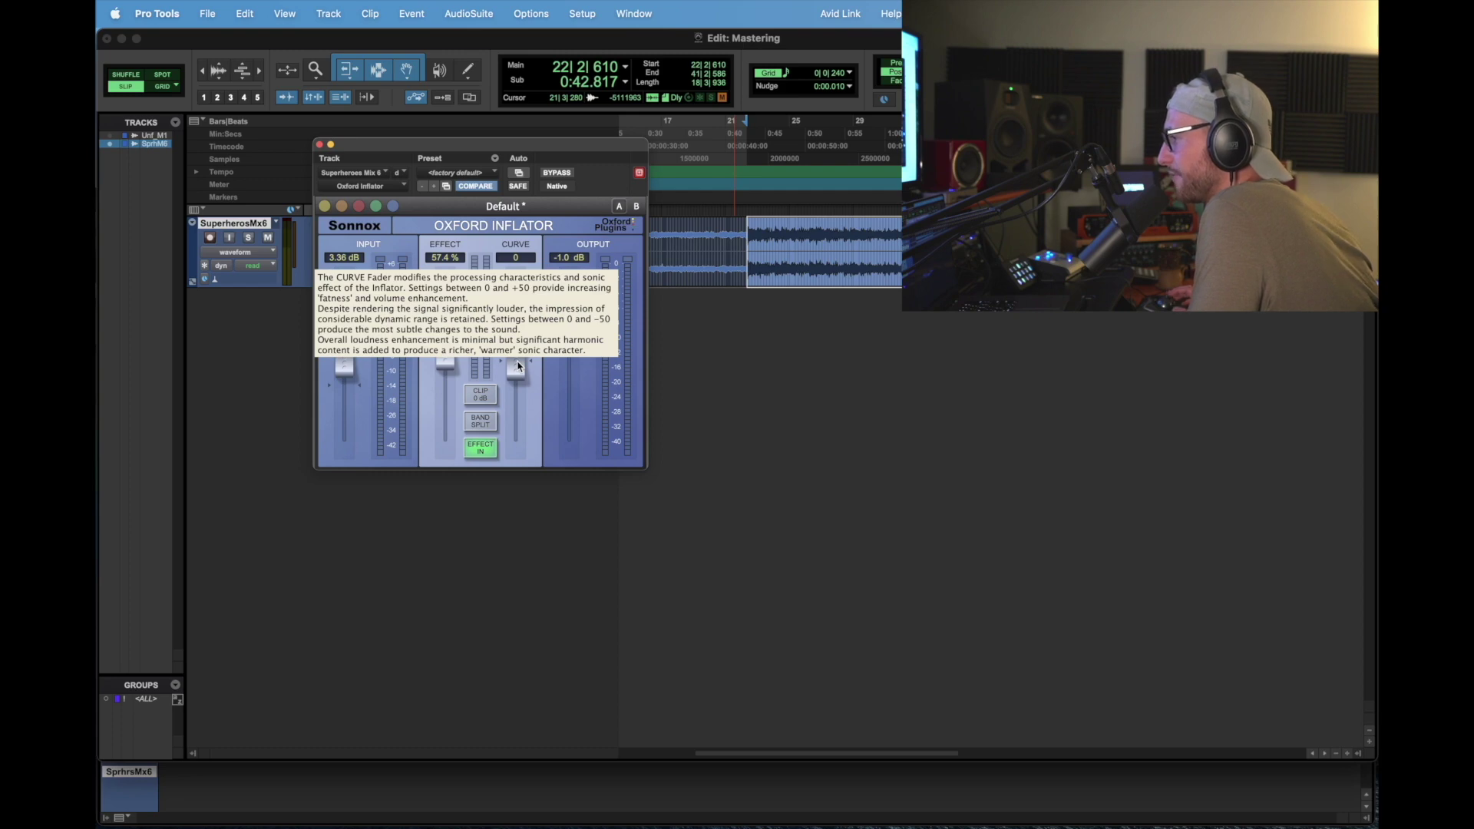
mouse_move(518, 367)
mouse_down()
mouse_move(522, 302)
mouse_move(518, 407)
mouse_move(522, 375)
mouse_up()
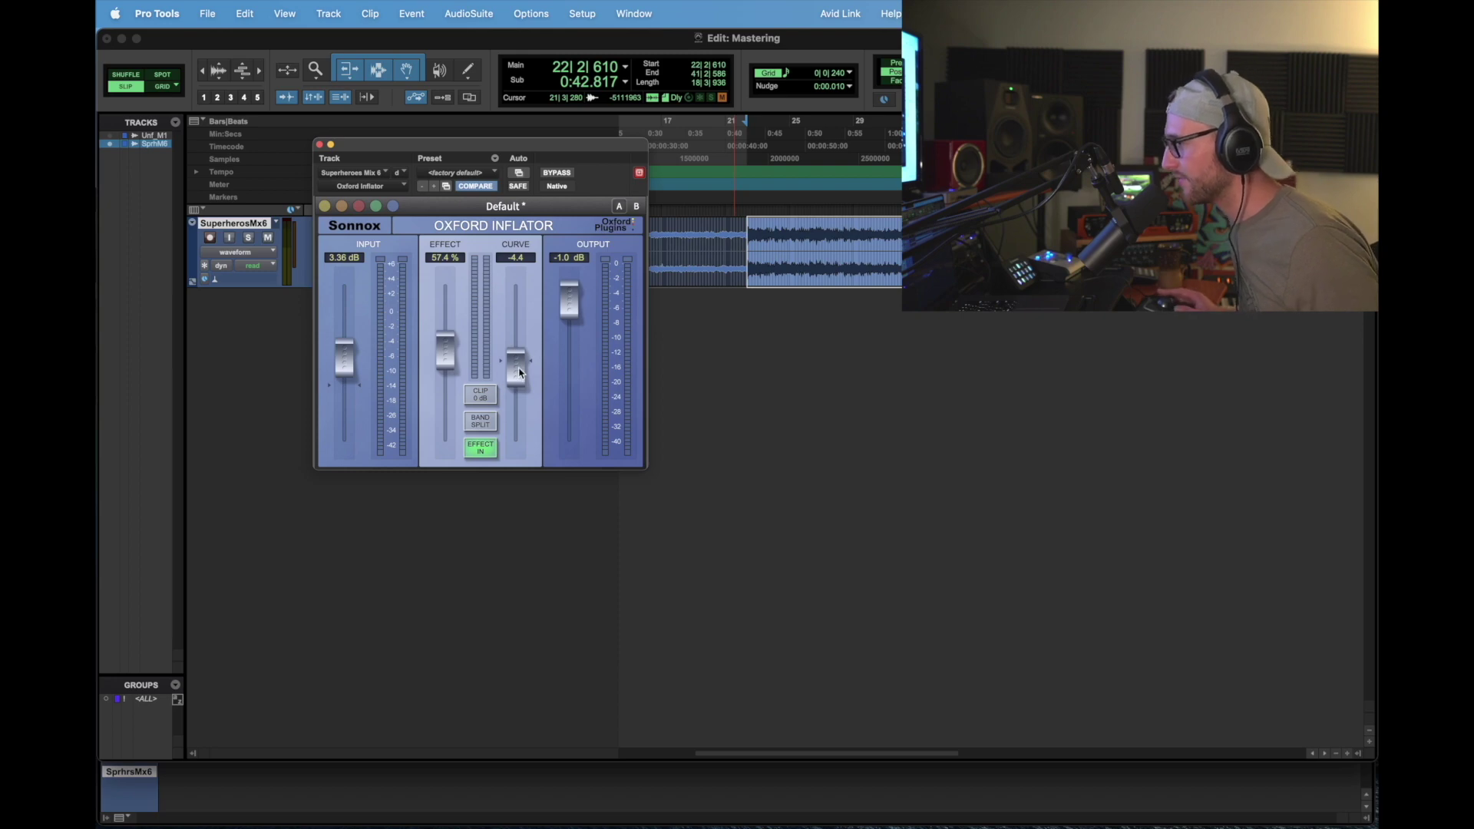
key(space)
drag(518, 369, 519, 472)
key(space)
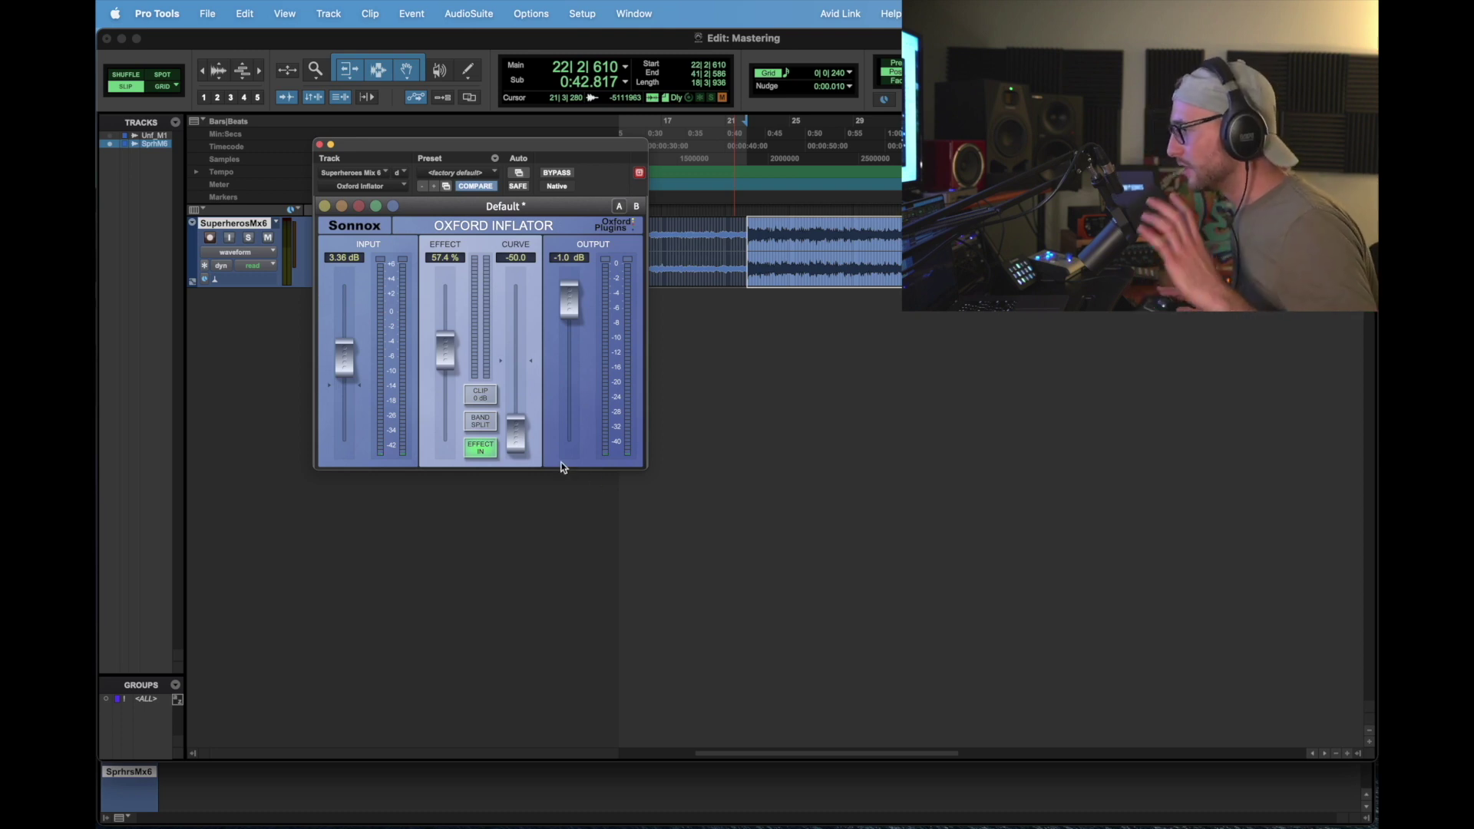
drag(522, 444, 519, 402)
key(space)
key(space)
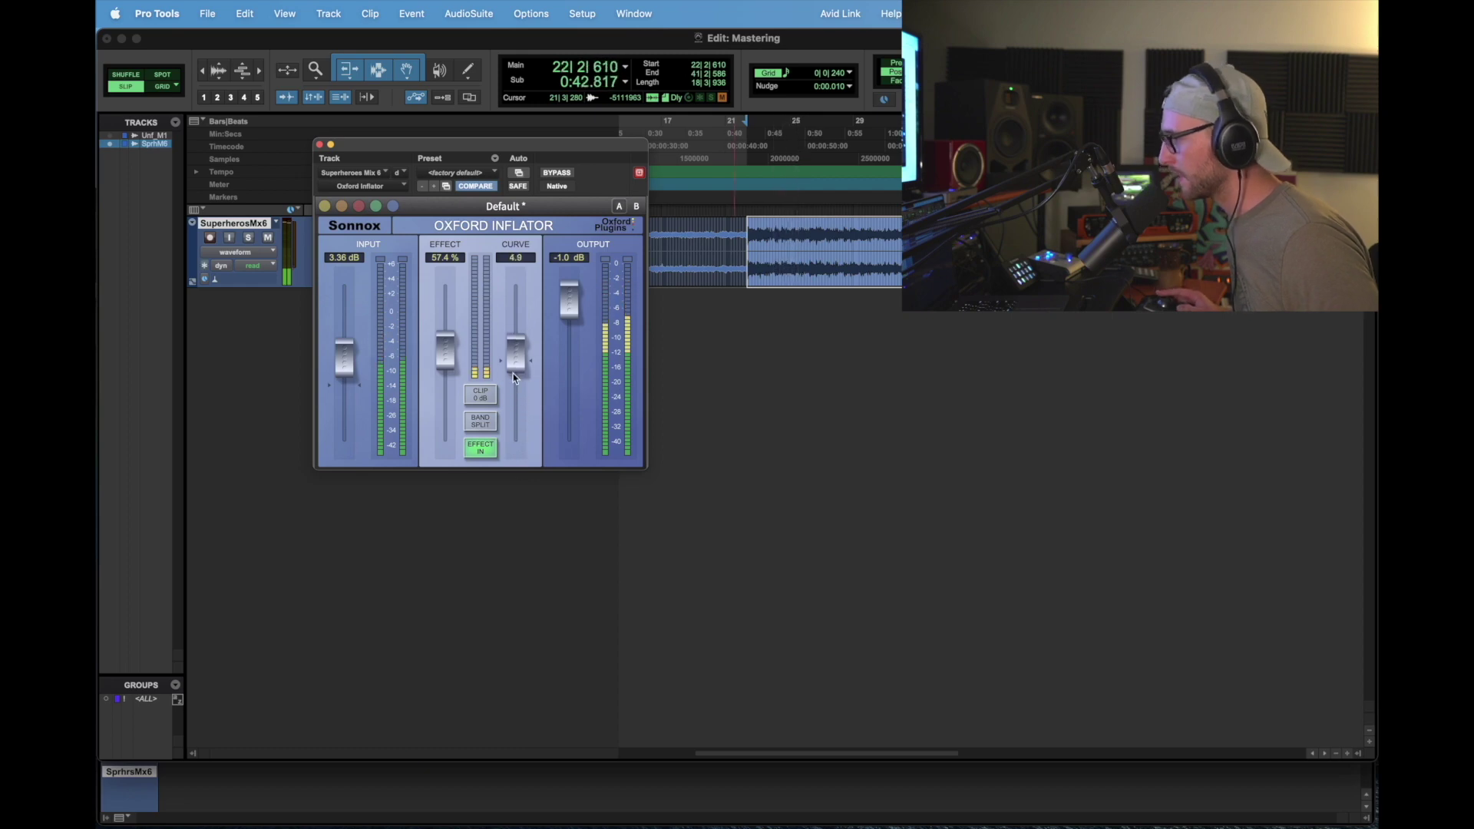
Step: Reset the curve to exactly 0 and lower the effect amount to about 41.5 %
alt+click(513, 373)
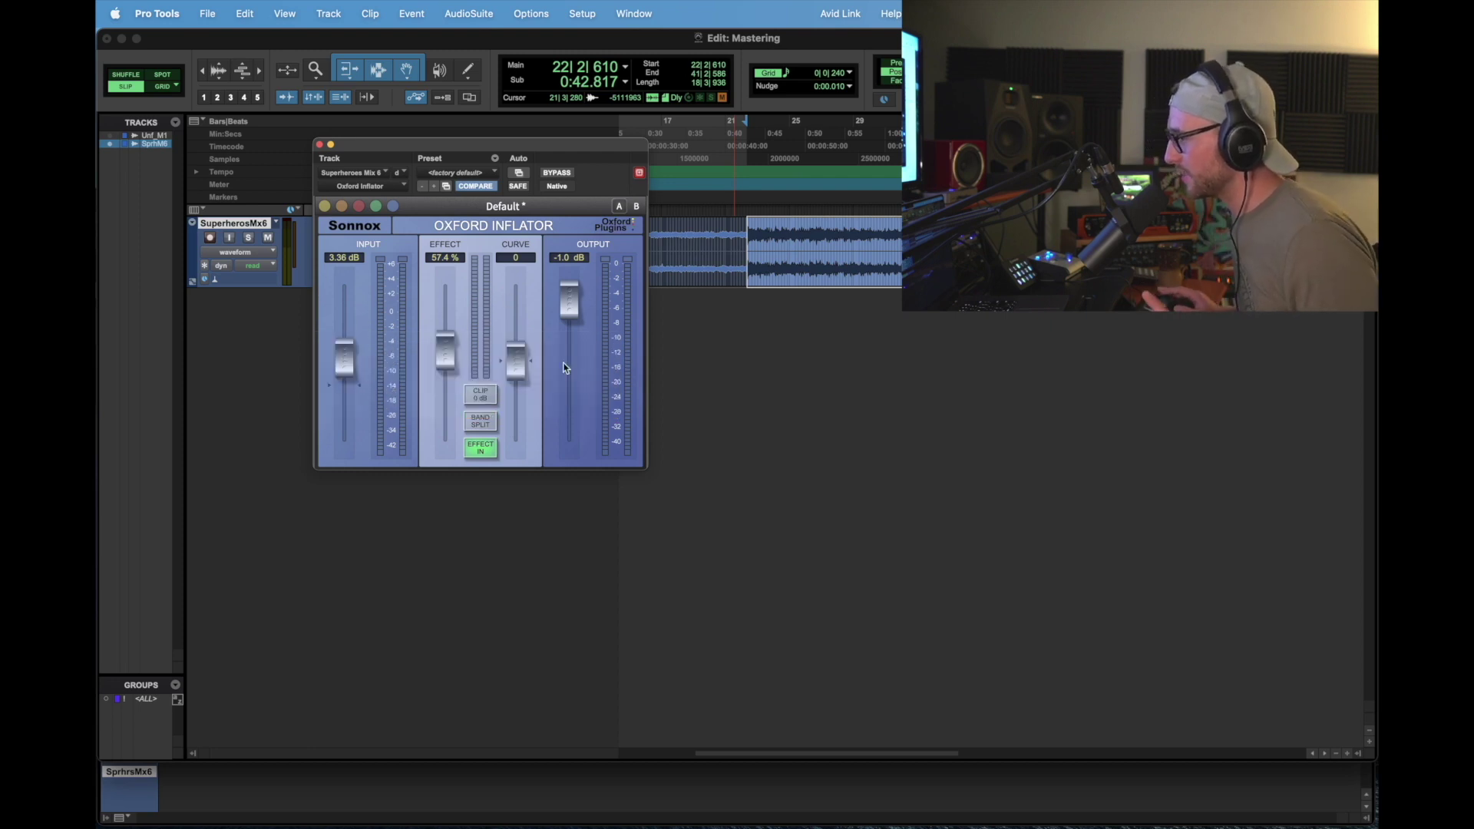
drag(521, 369, 519, 364)
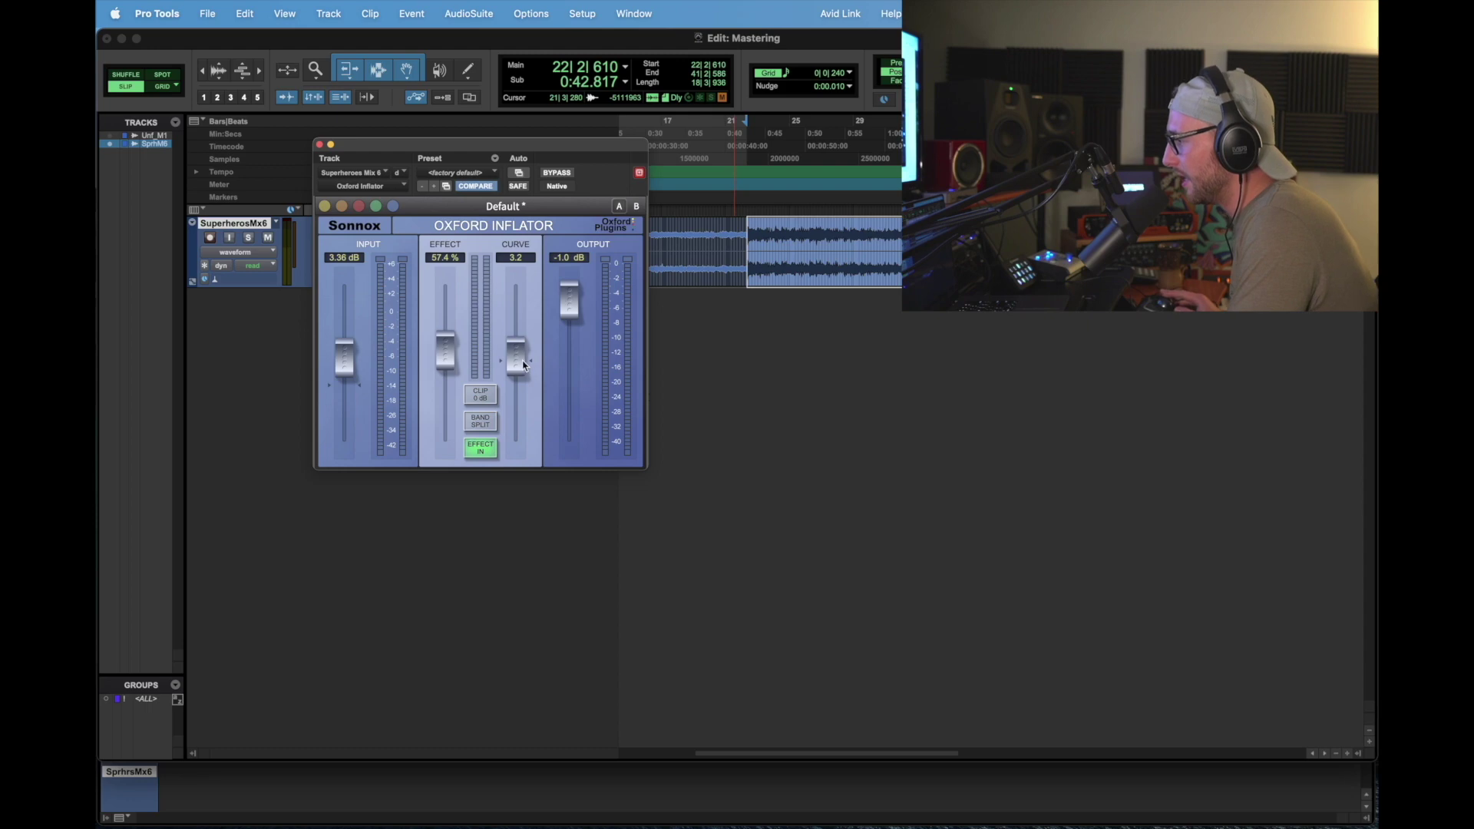
drag(524, 366, 521, 369)
alt+click(521, 369)
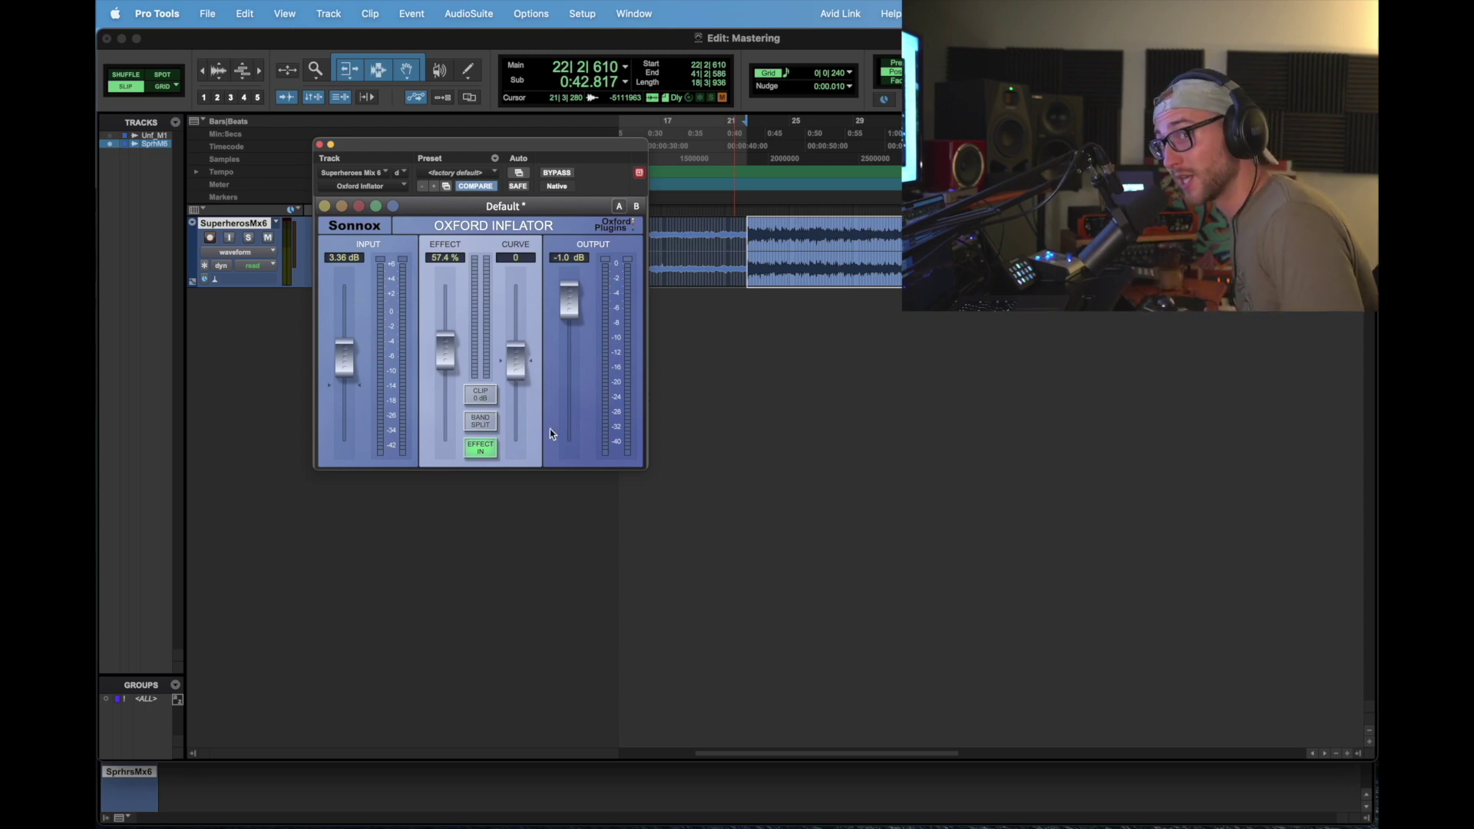
drag(446, 350, 453, 386)
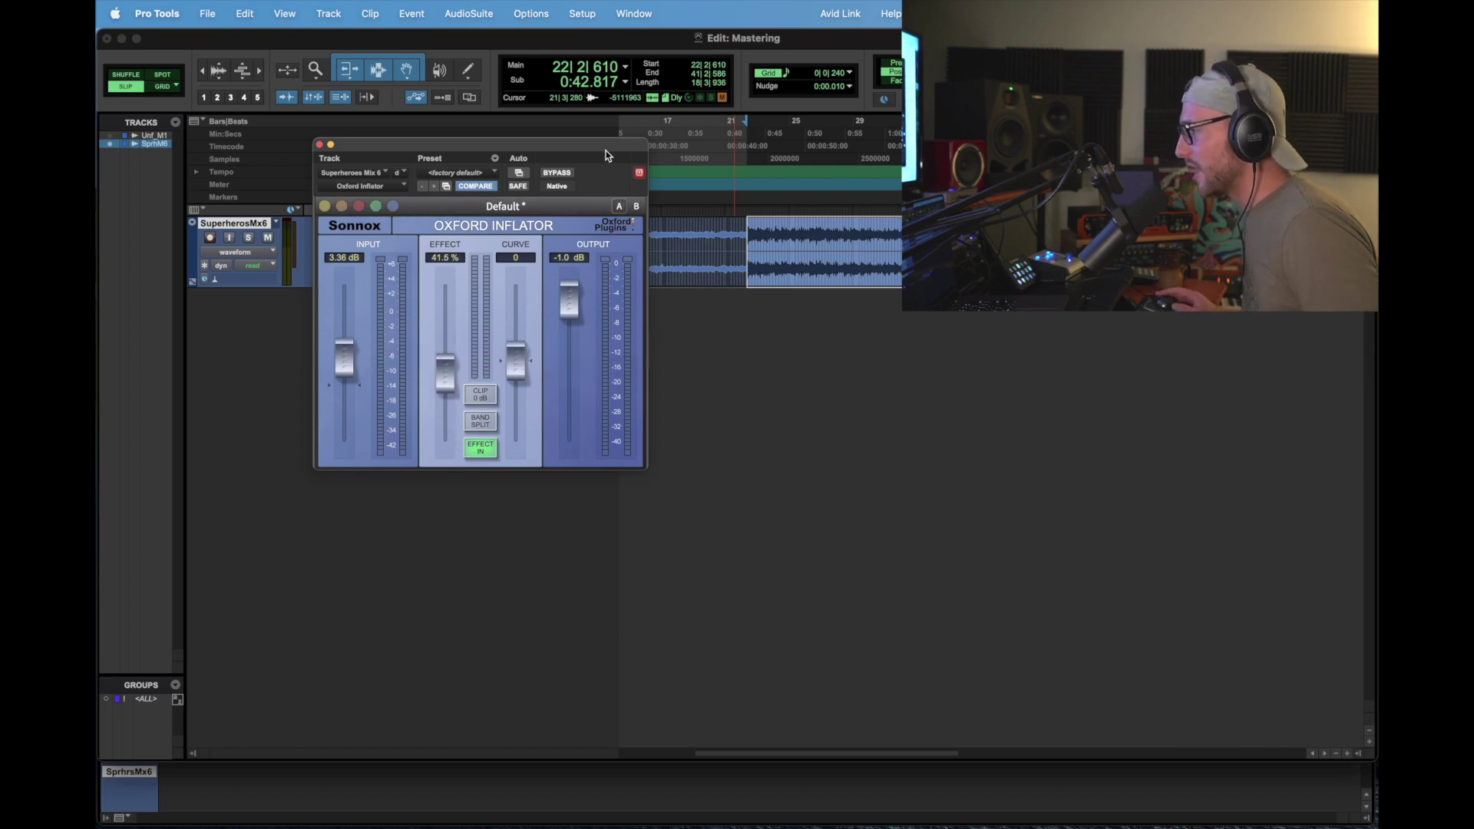
Step: Move the Inflator window aside and compare the processed mix against bypass during playback
drag(601, 143, 657, 196)
key(space)
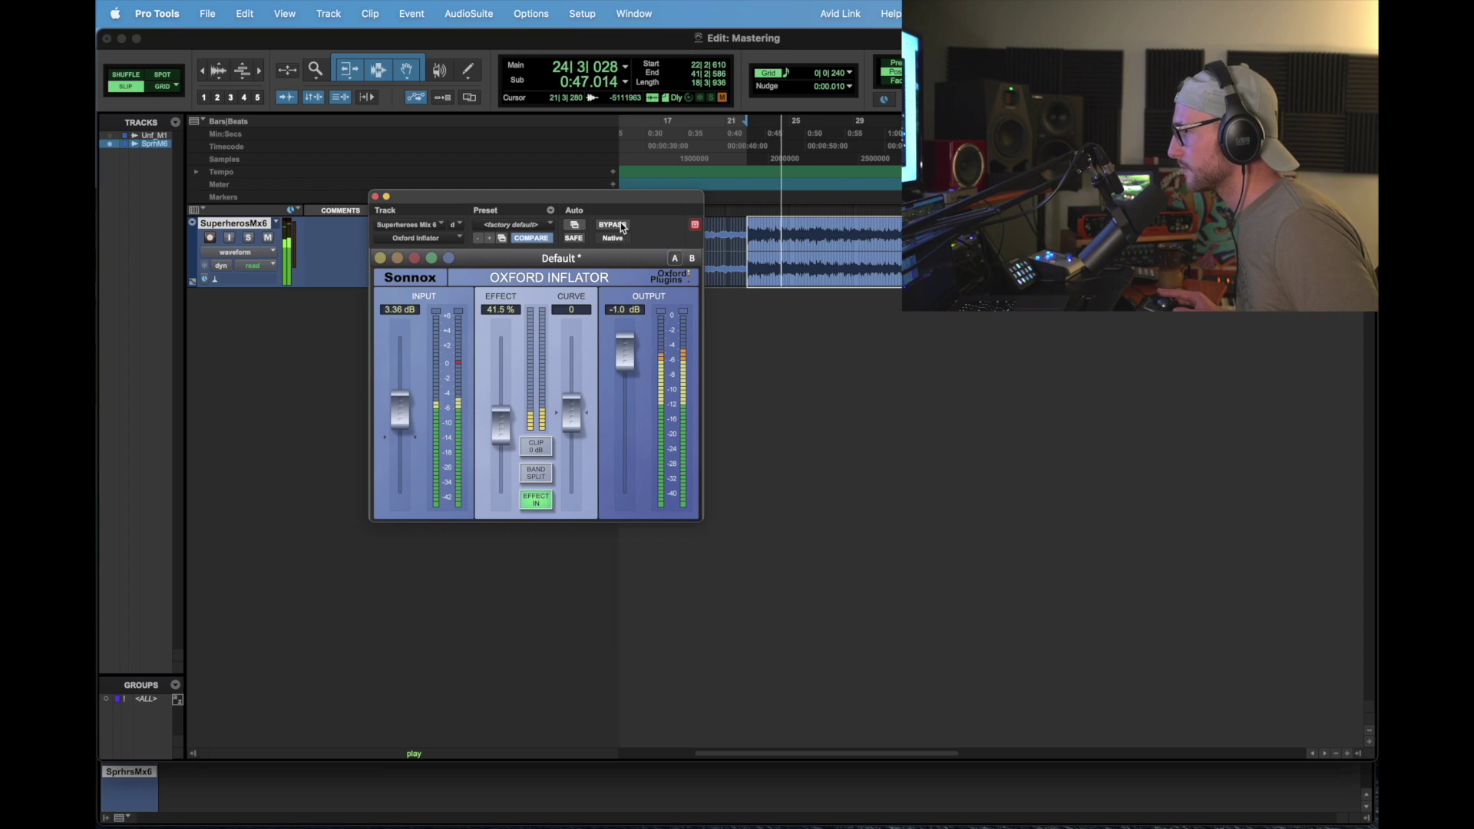
key(space)
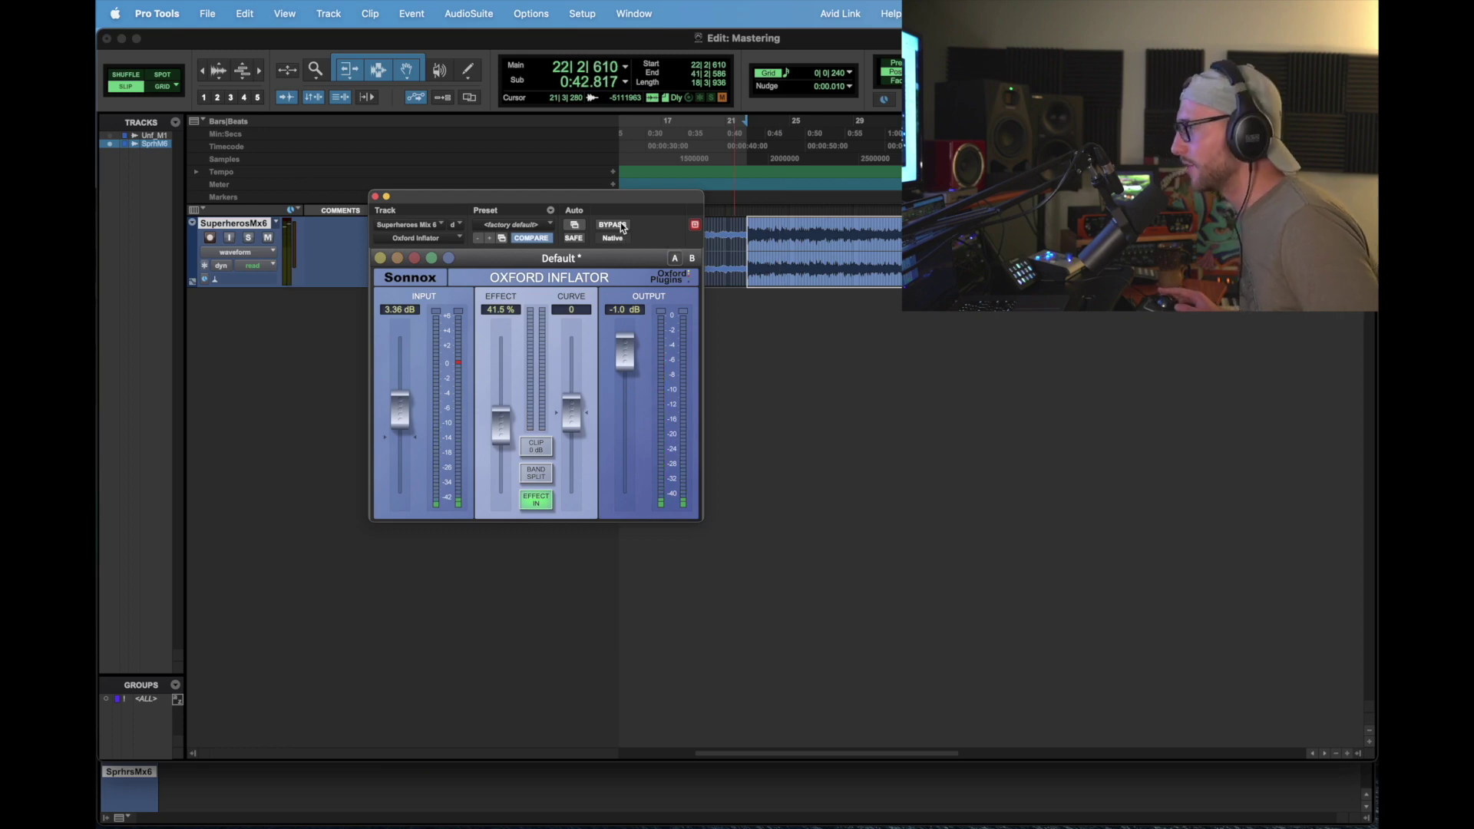
click(613, 225)
key(space)
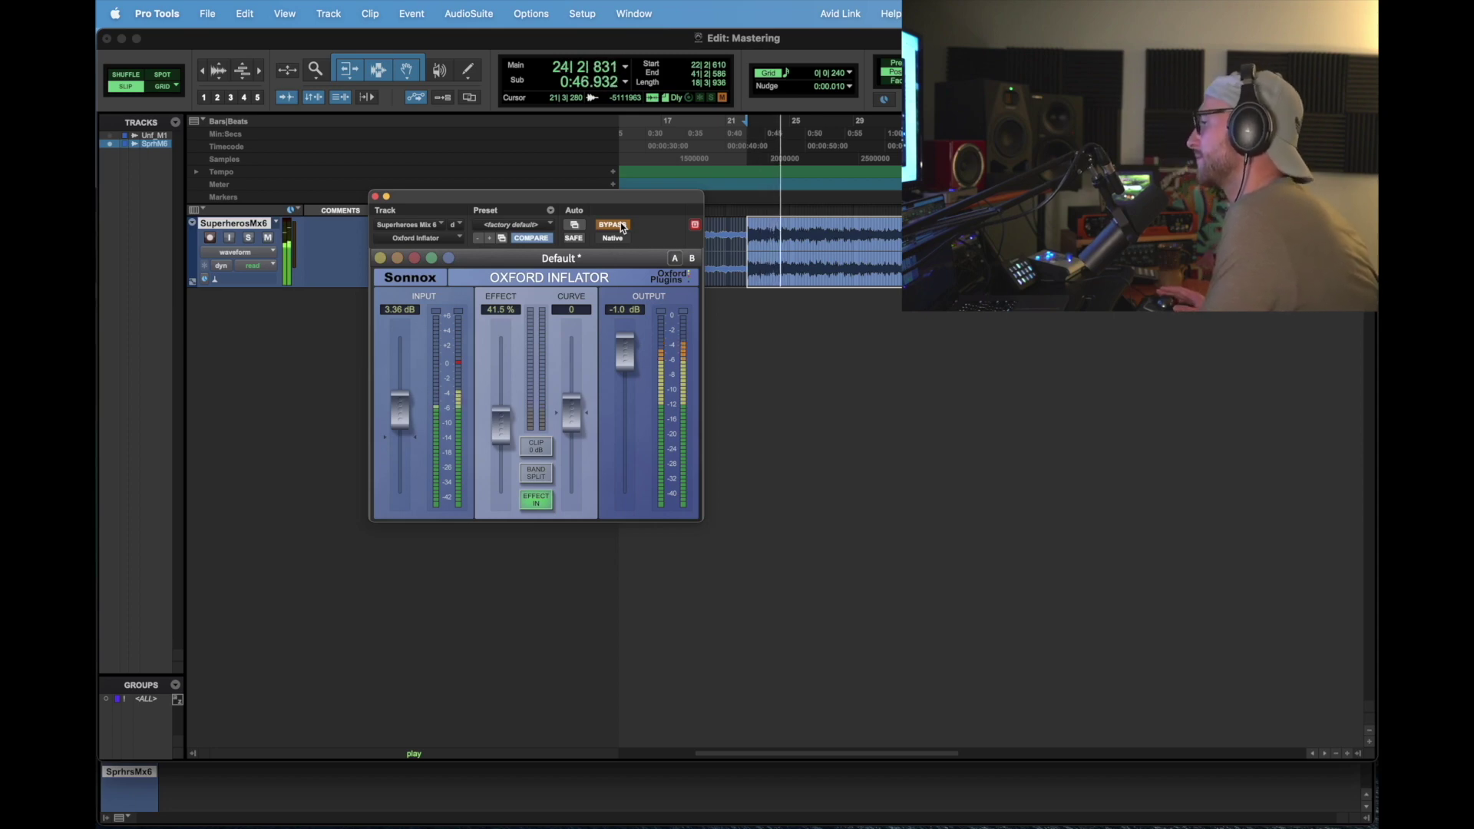
click(621, 227)
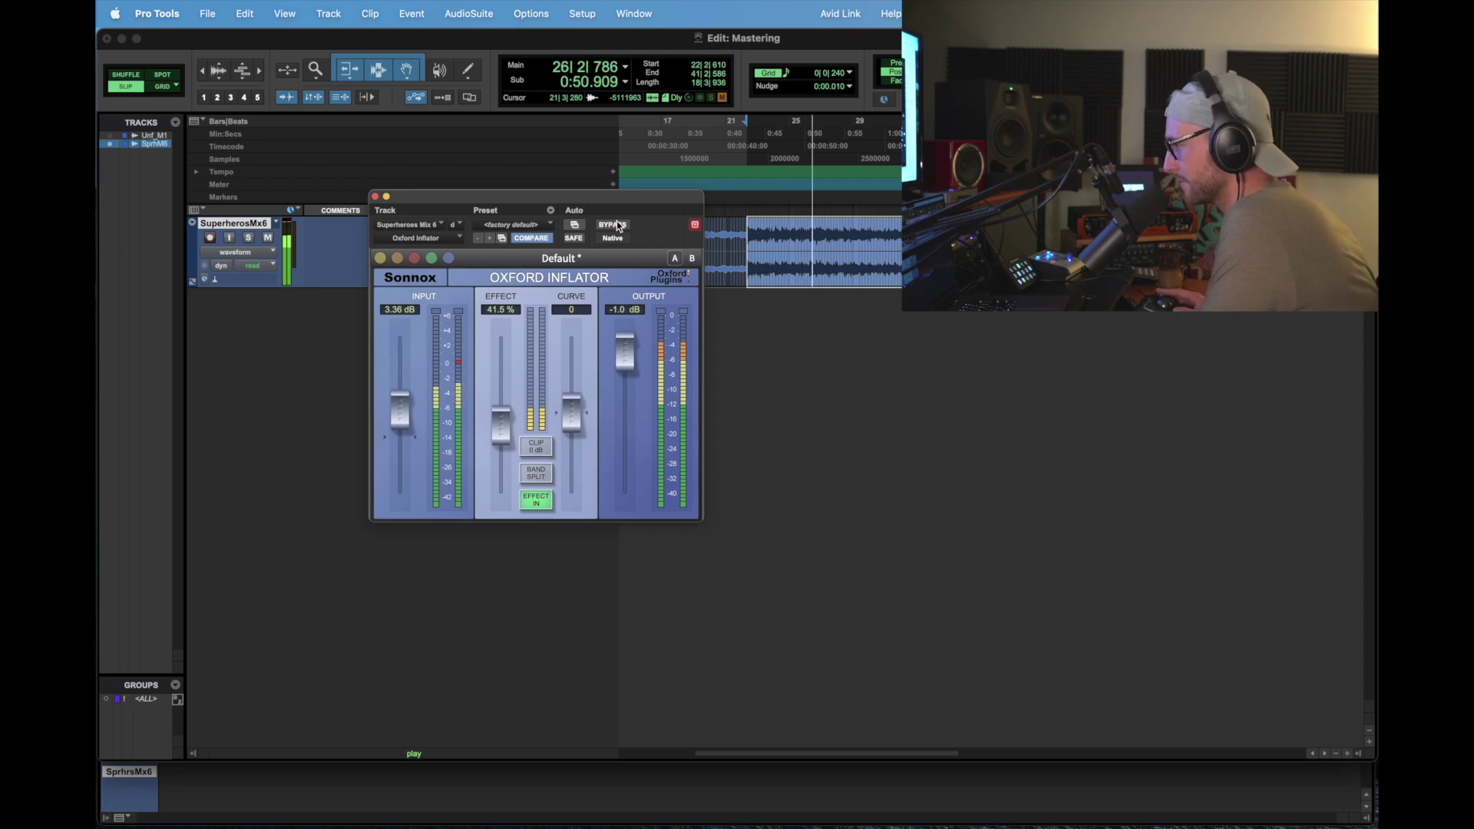
Step: Lower the Inflator input to 1.89 dB and recheck it against bypass
scroll(422, 426, down, 5)
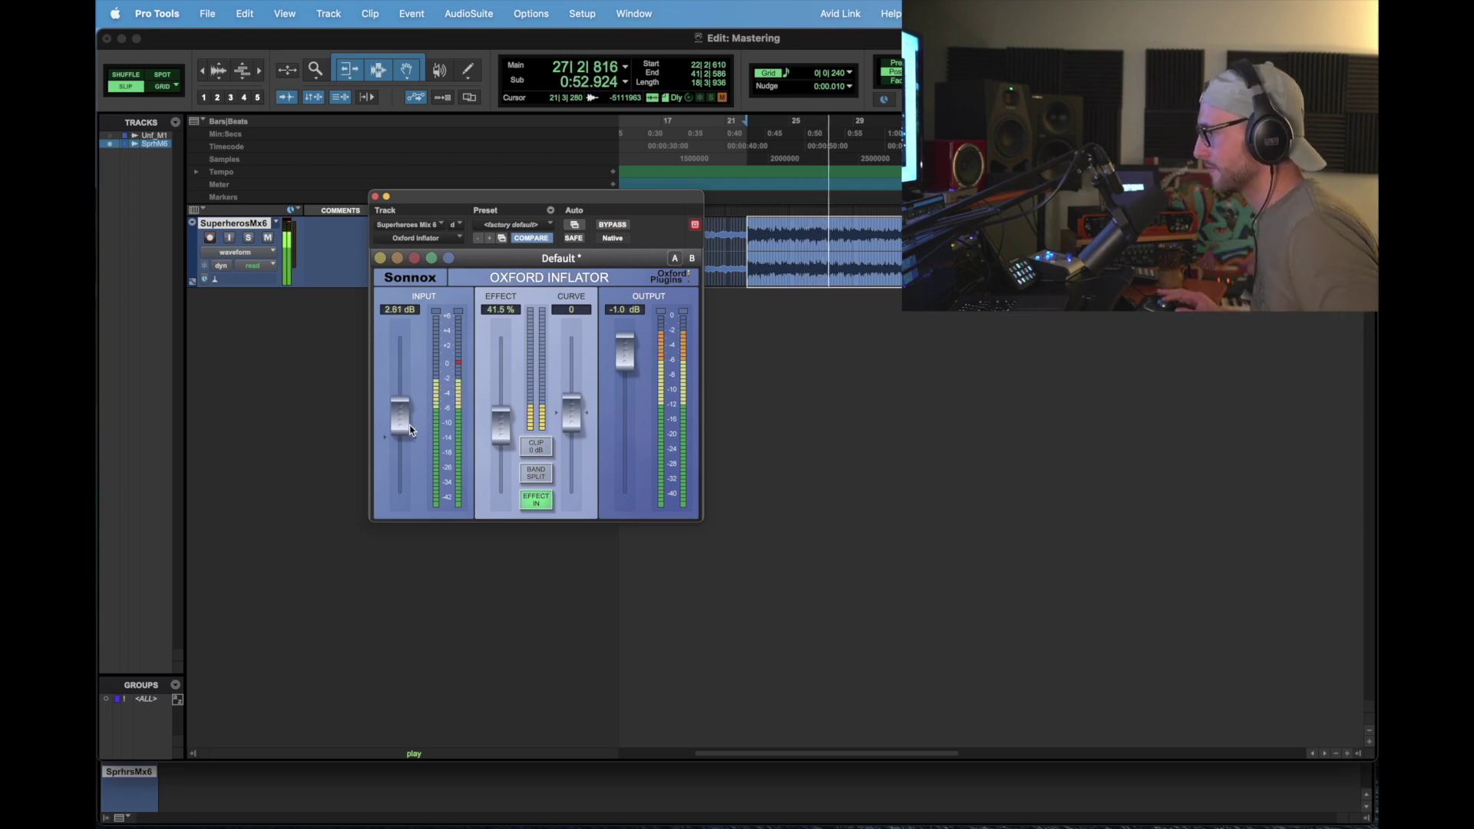
key(space)
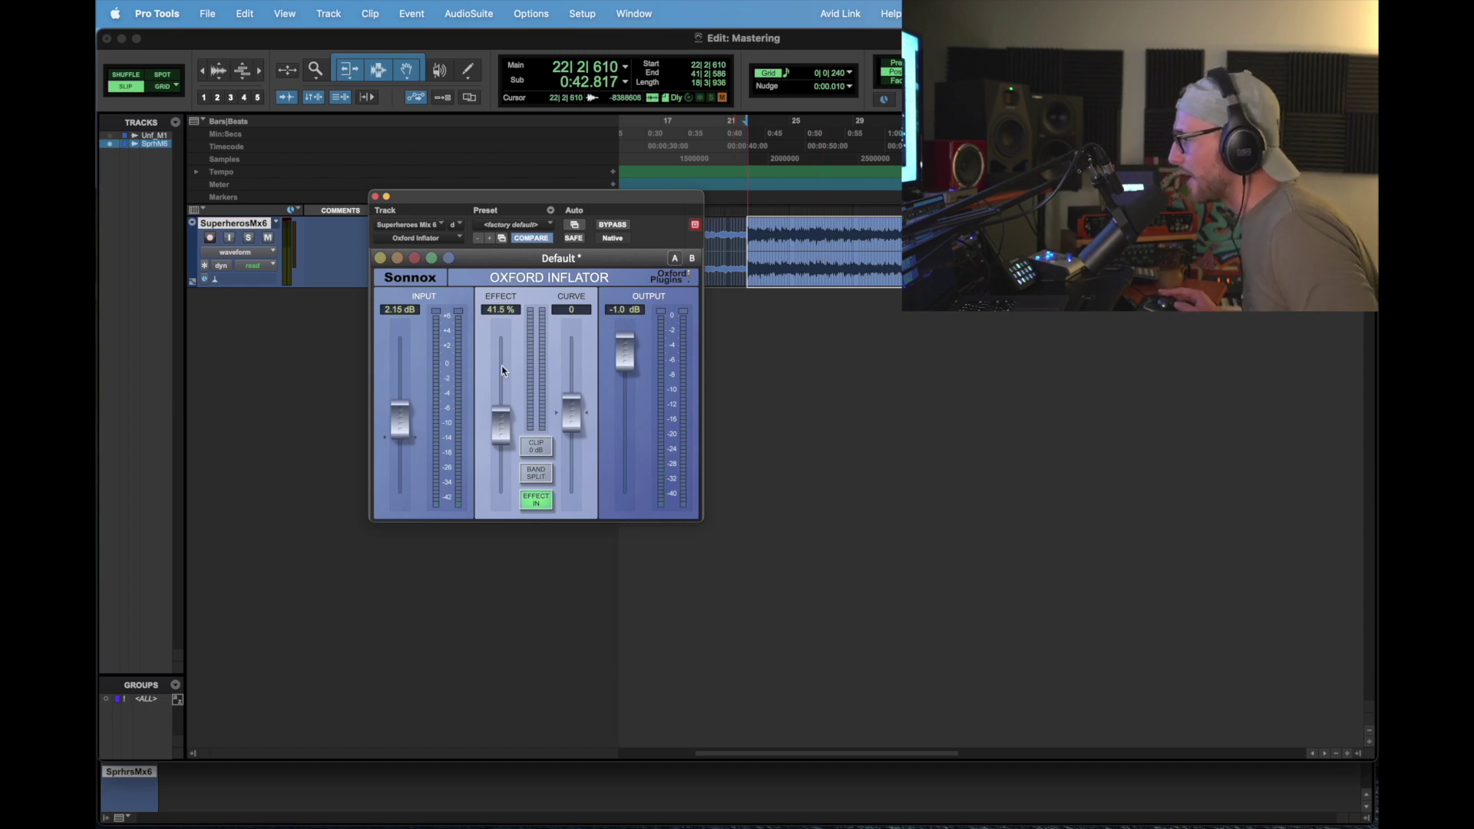
key(space)
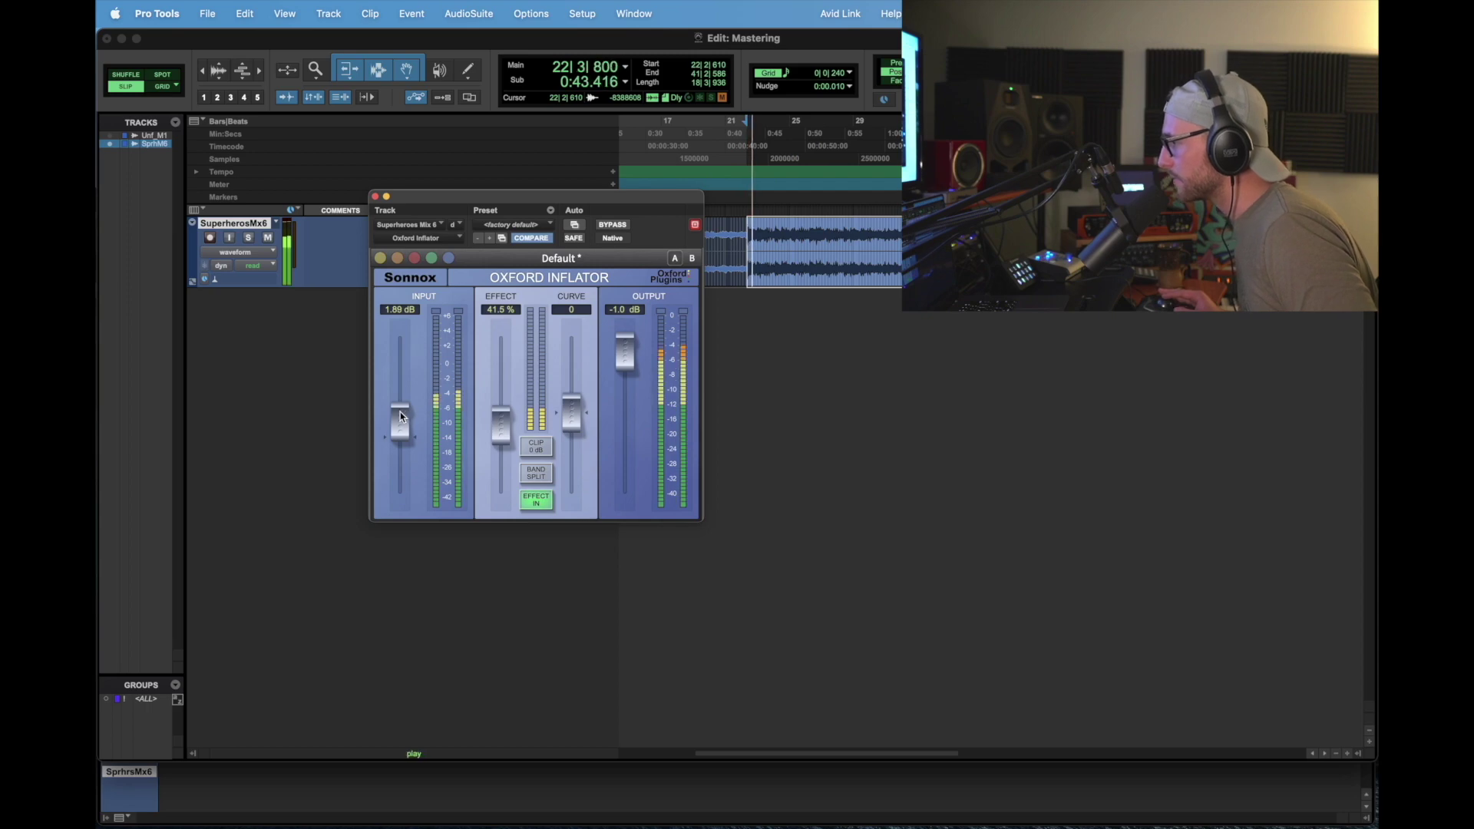
click(619, 227)
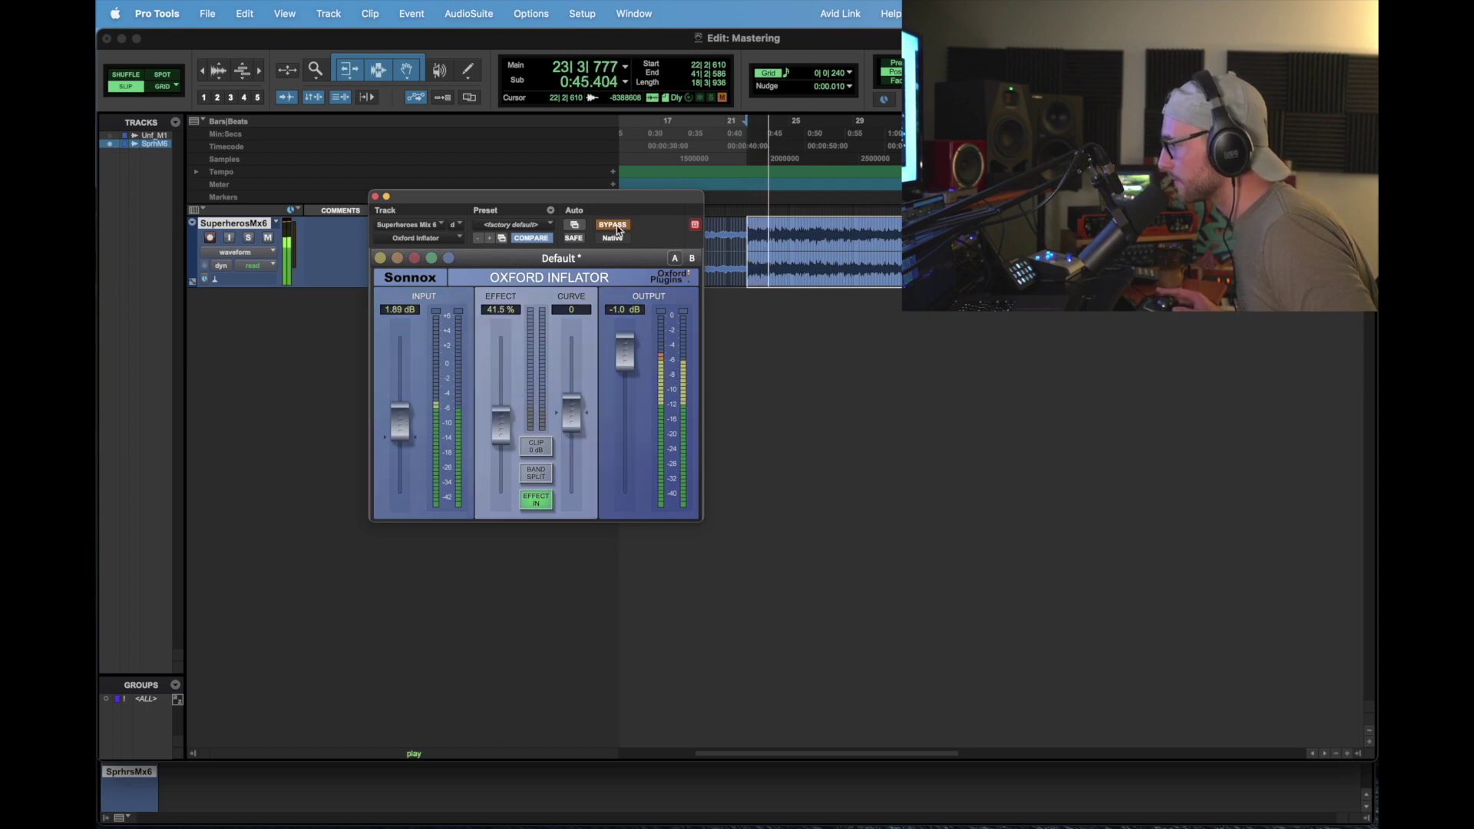
click(619, 228)
key(space)
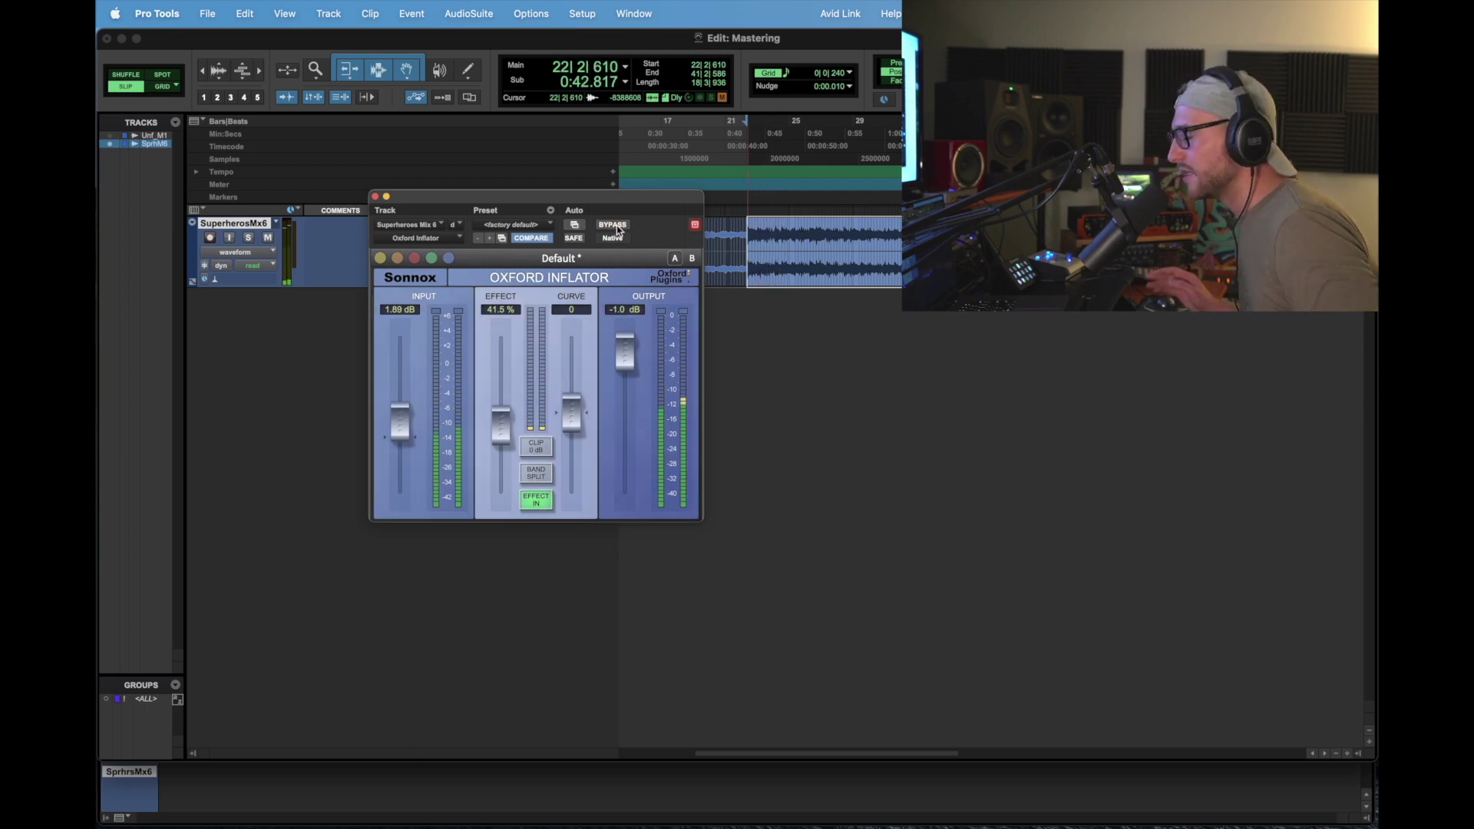